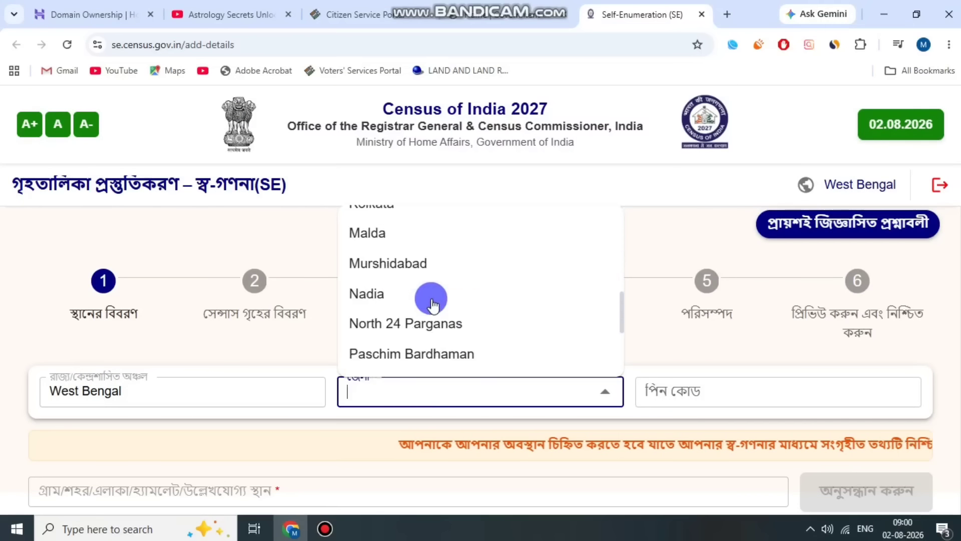
Choose the household's district in the location details and enter its postal code.
click(431, 320)
scroll(720, 365, down, 1)
click(690, 321)
text(743373)
Pick the household's village or locality, then save the location details and confirm the marked location.
click(161, 412)
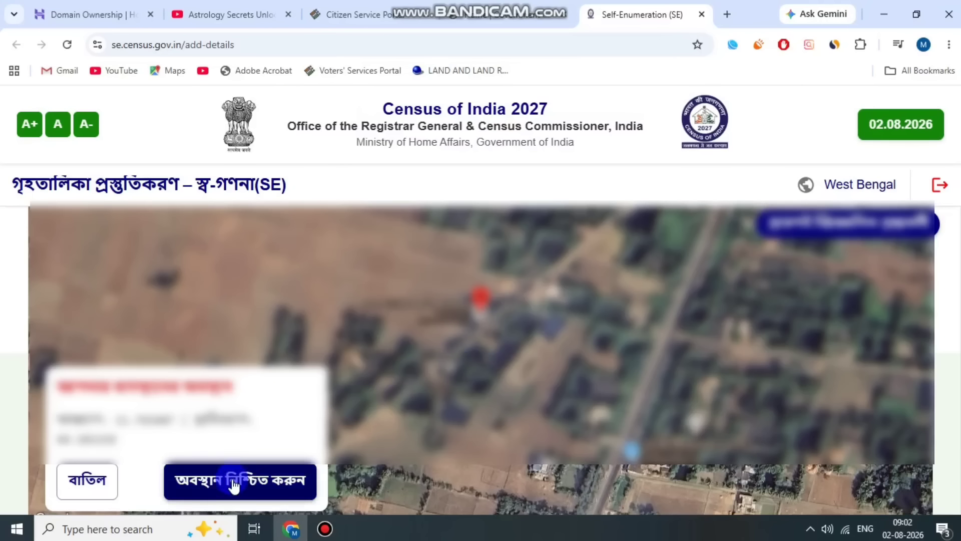
click(232, 483)
click(753, 468)
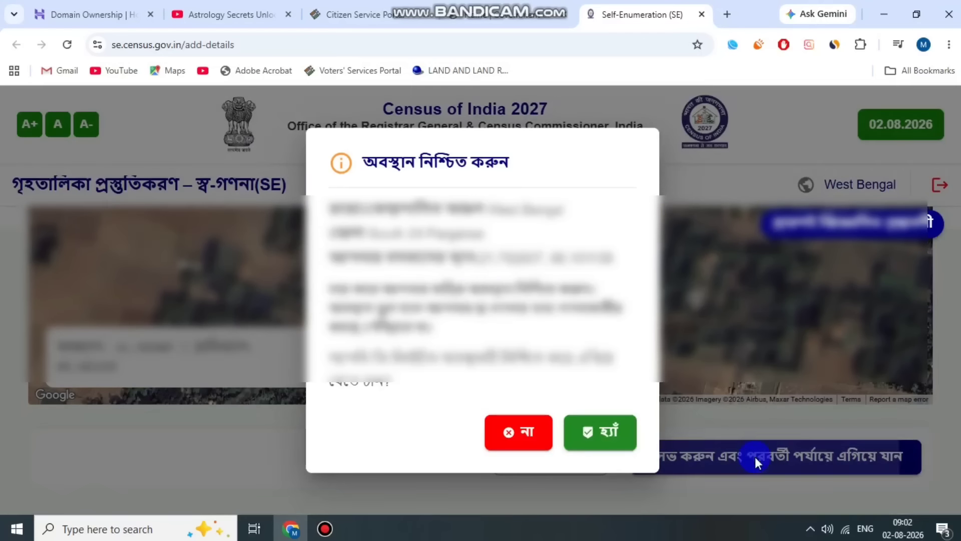
click(606, 438)
Set the census house's main floor material to মাটি and its main wall material to পোড়া ইঁট.
scroll(397, 301, down, 6)
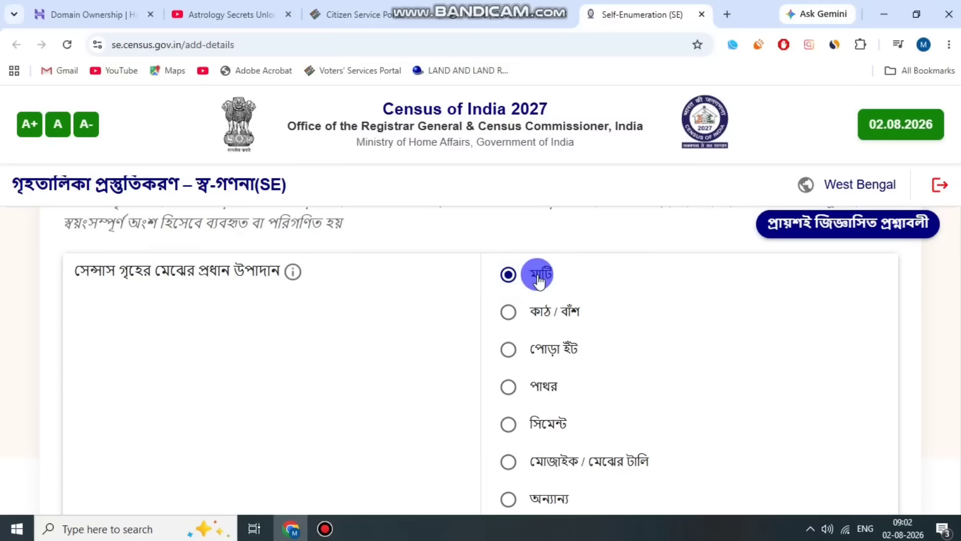
scroll(538, 282, down, 5)
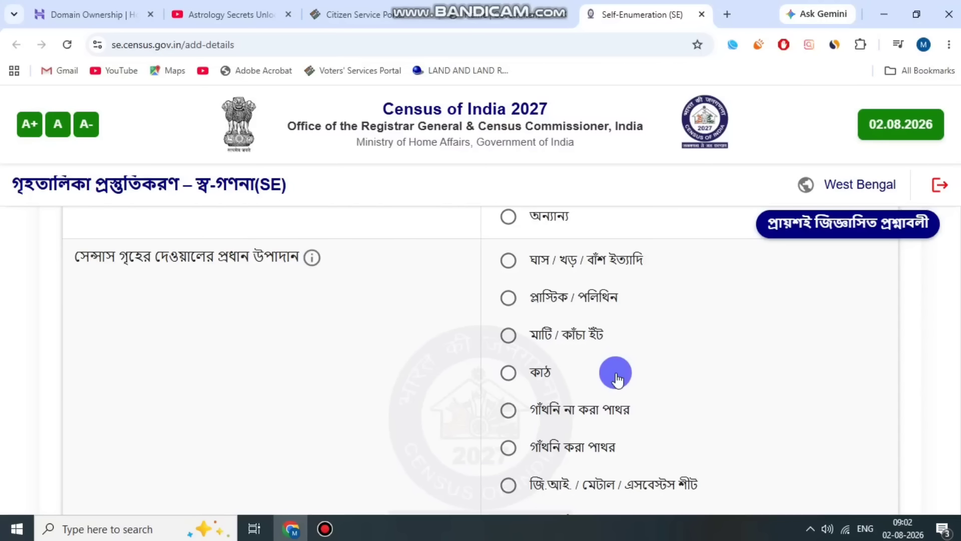
scroll(621, 383, down, 3)
click(571, 405)
click(537, 388)
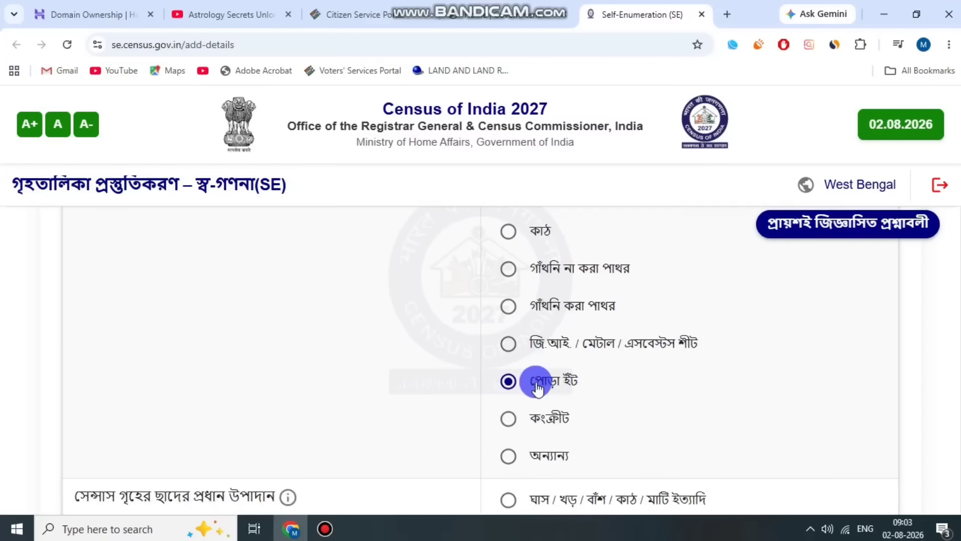
Set the census house's main roof material to জি.আই. / মেটাল / এসবেস্টস শীট.
scroll(537, 388, down, 5)
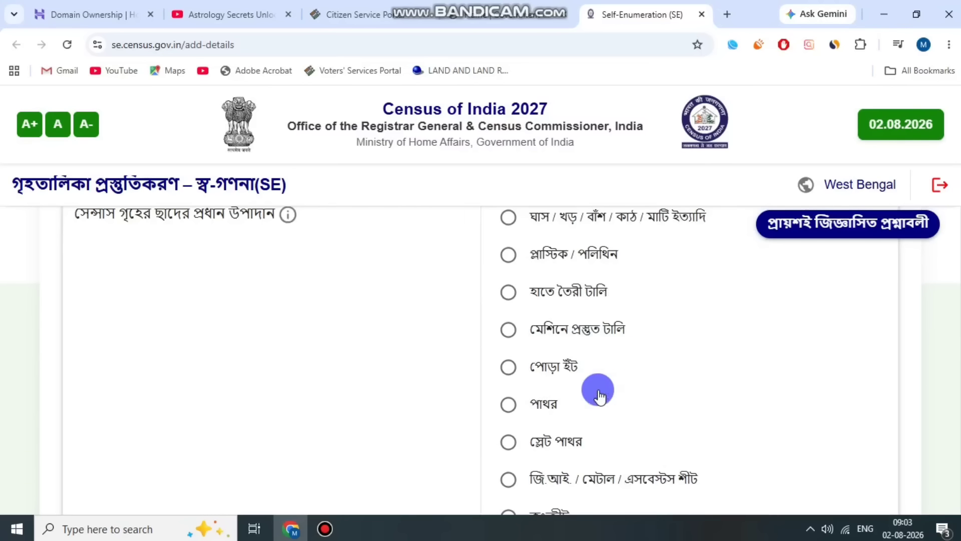
scroll(600, 395, down, 1)
click(507, 409)
Set the census house's present condition to বাসযোগ্য, then save the house details and confirm proceeding to the next stage.
scroll(706, 354, down, 4)
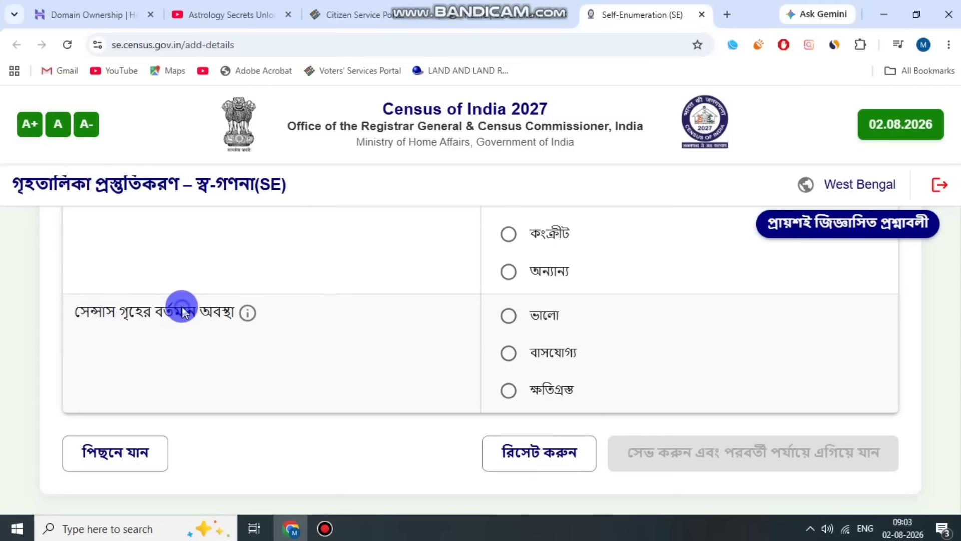
click(506, 353)
click(740, 455)
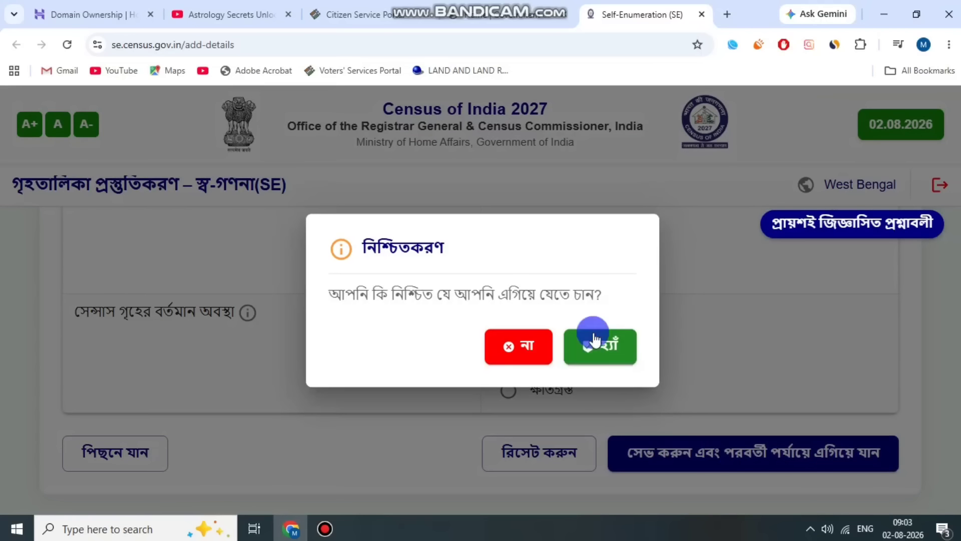
click(590, 330)
Set the main source of lighting to electricity (বিদ্যুৎ) and the toilet availability to কেবলমাত্র এই পরিবারটির ব্যবহারের জন্য.
scroll(562, 289, down, 1)
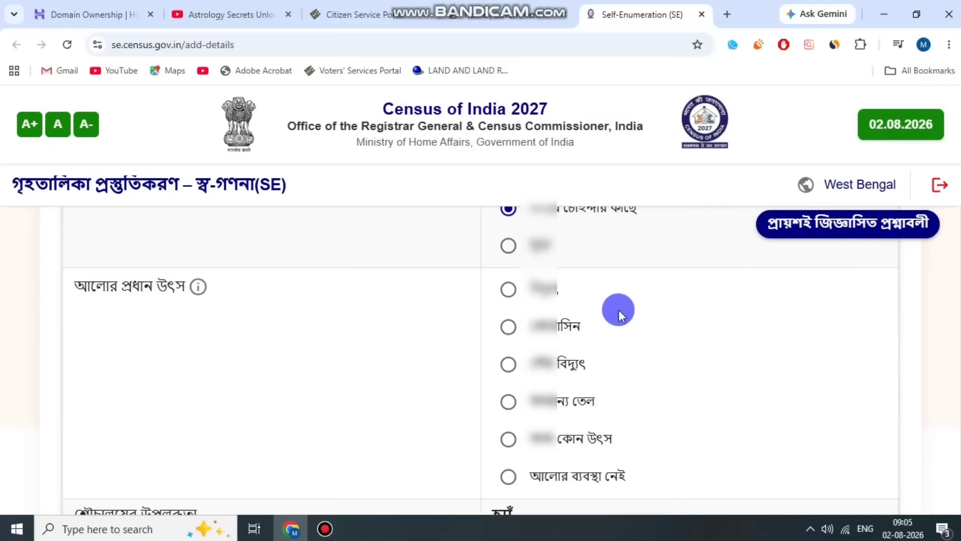
drag(558, 287, 508, 286)
scroll(655, 321, down, 1)
scroll(672, 284, down, 3)
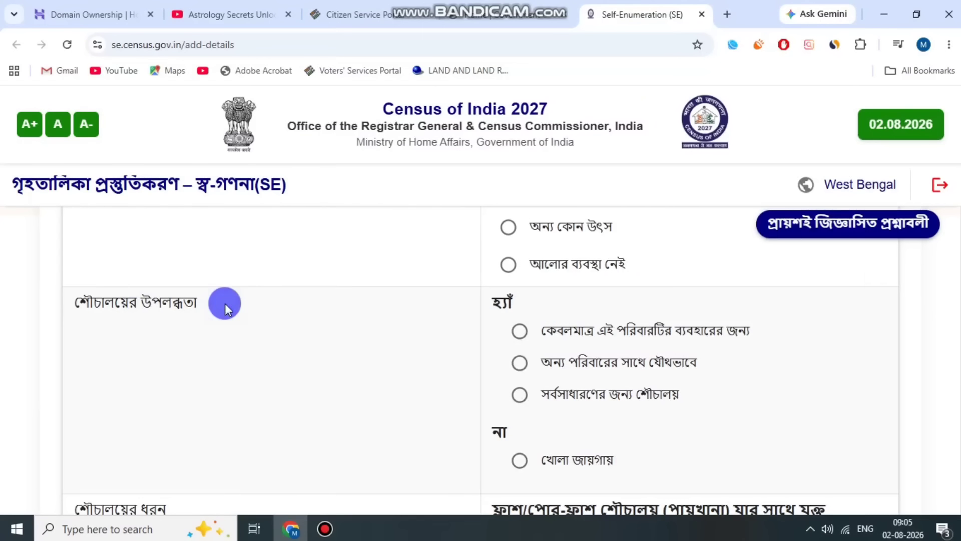
drag(597, 330, 748, 331)
click(518, 333)
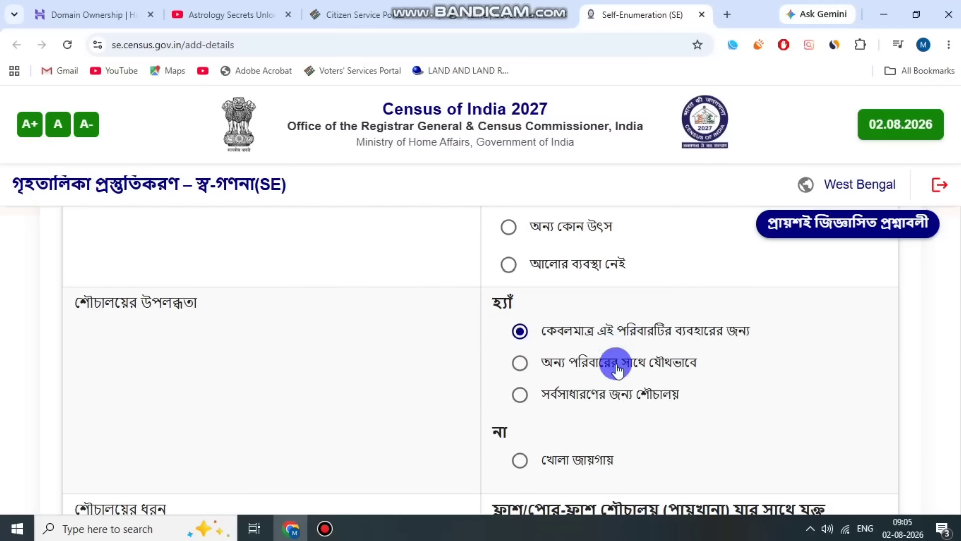
Examine the options offered for the household's toilet type (শৌচালয়ের ধরন).
scroll(262, 314, down, 4)
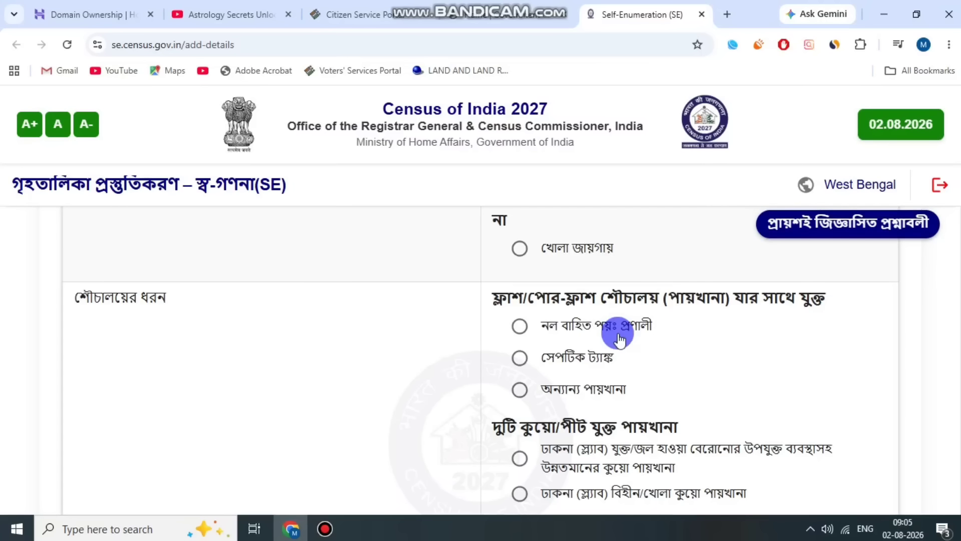
scroll(615, 345, down, 2)
click(533, 319)
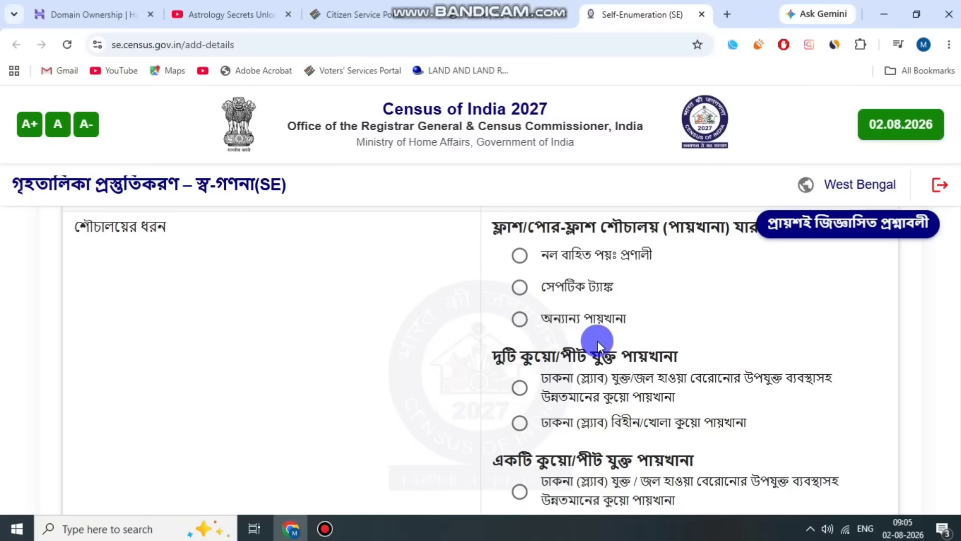
scroll(596, 337, down, 2)
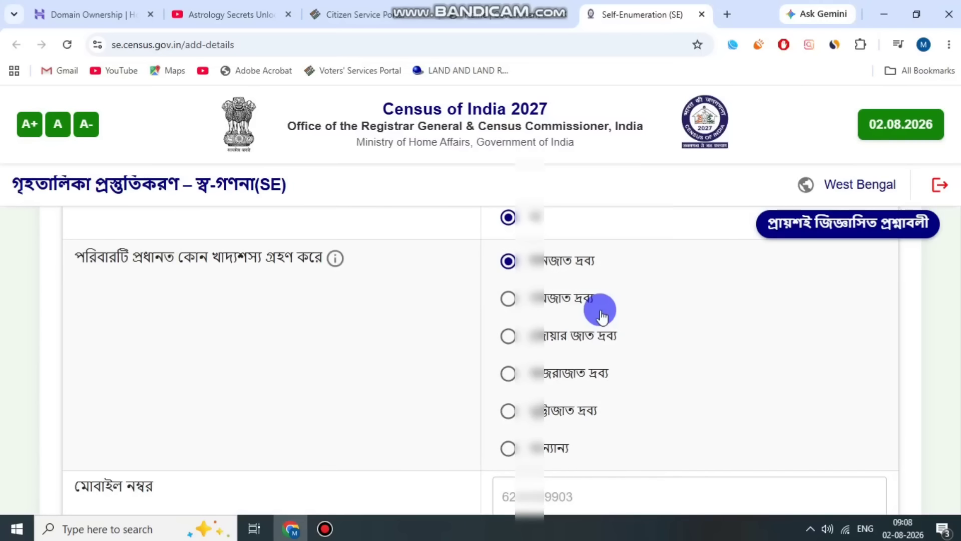
Save the household assets section and confirm proceeding to the preview.
scroll(145, 359, down, 3)
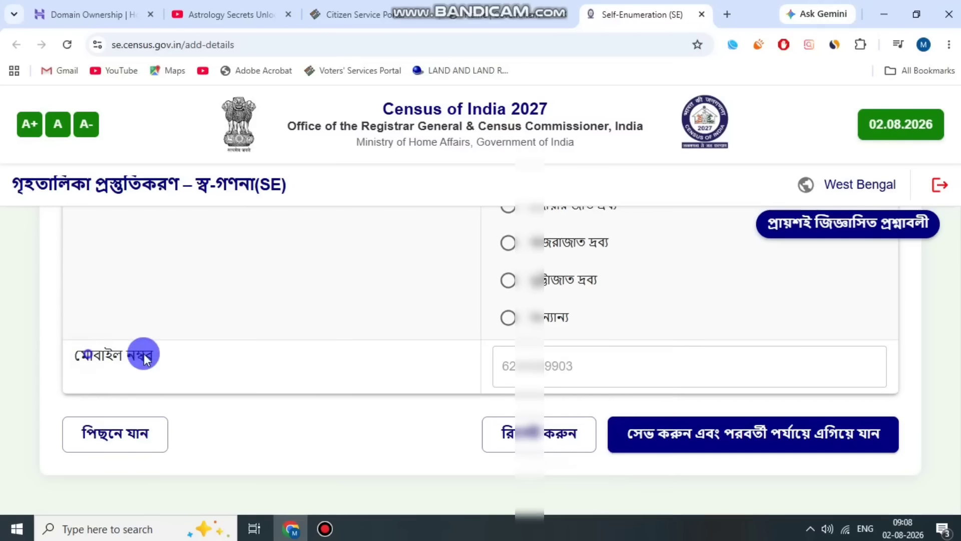
click(746, 440)
click(603, 356)
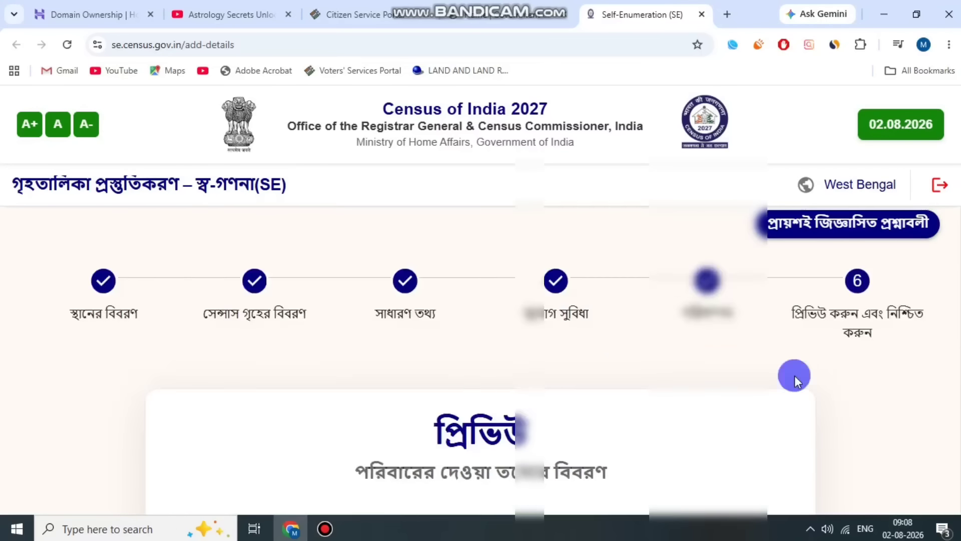
Review all entered answers in the preview, from the house details through amenities and assets to the mobile number.
scroll(603, 358, down, 10)
scroll(604, 359, down, 10)
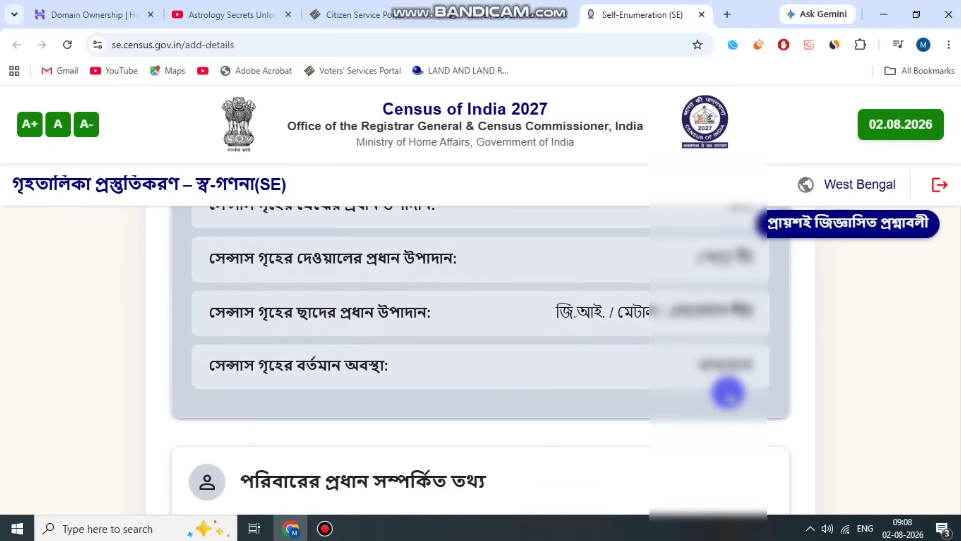
scroll(765, 429, down, 10)
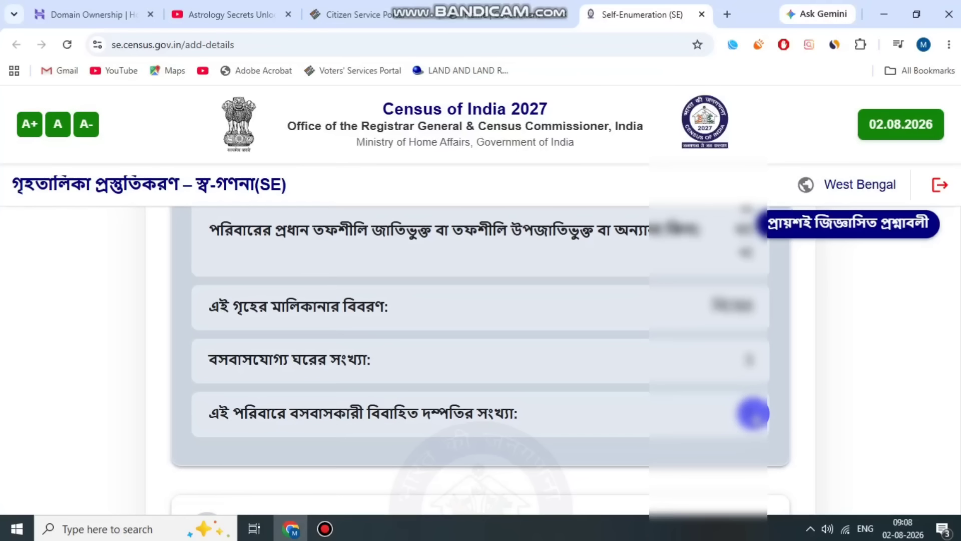
scroll(733, 375, down, 7)
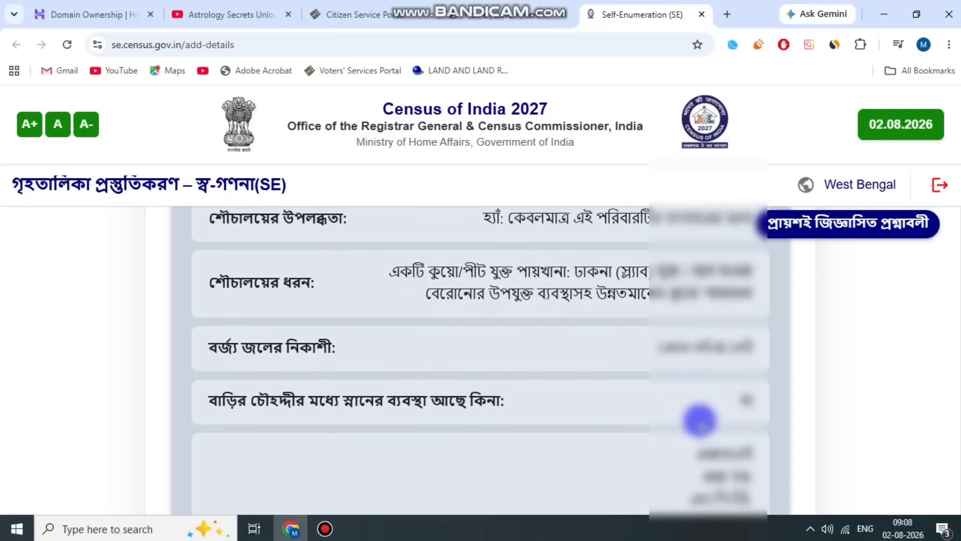
scroll(686, 432, down, 6)
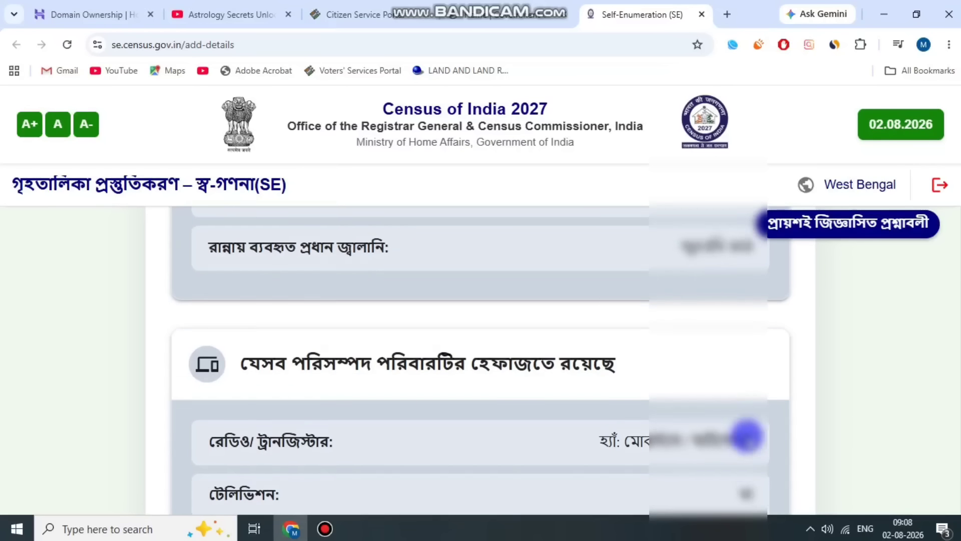
scroll(622, 371, down, 5)
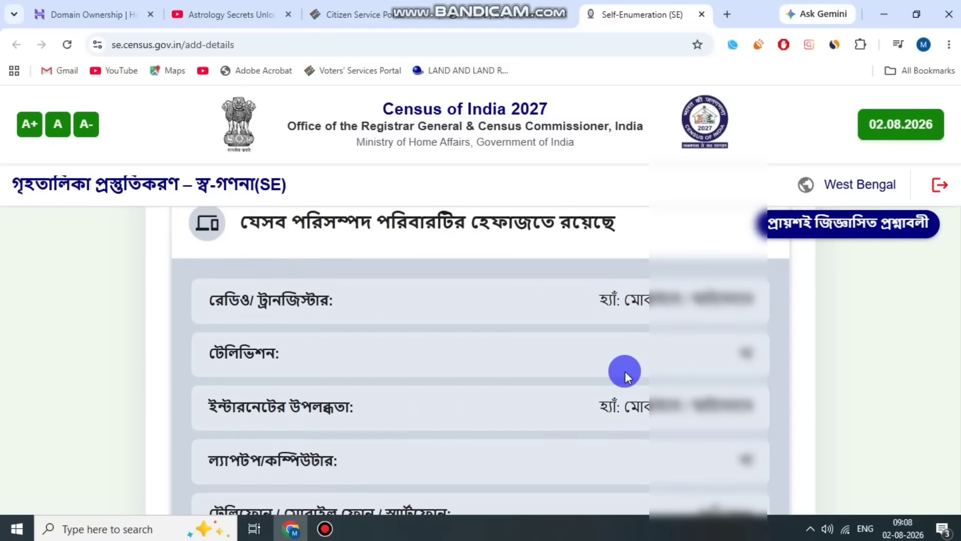
scroll(705, 371, down, 7)
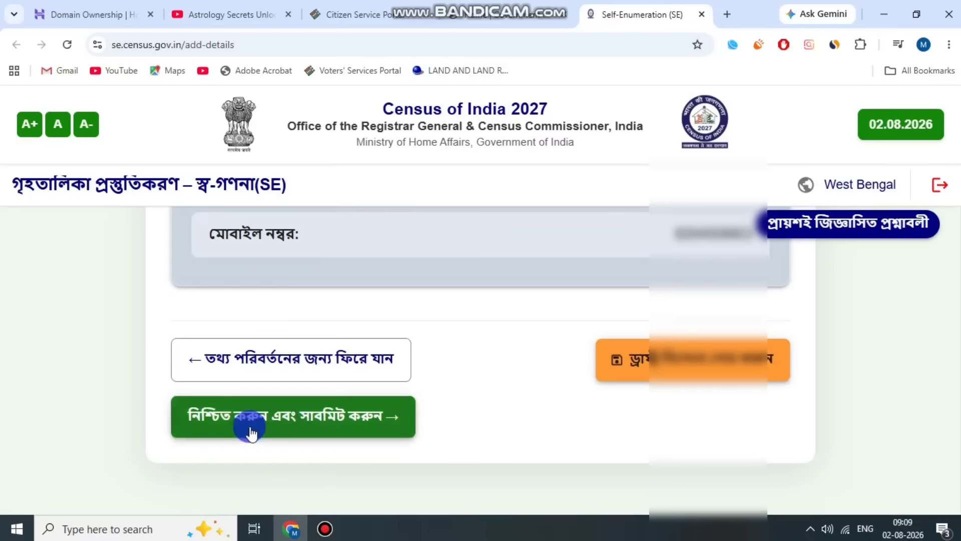
Submit the completed self-enumeration form and confirm the final submission.
click(250, 431)
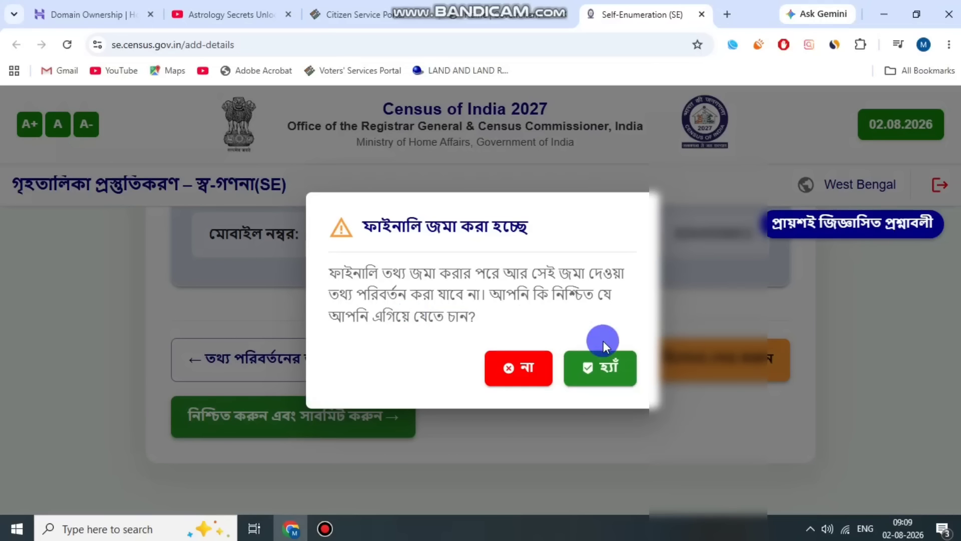
click(606, 365)
scroll(643, 370, up, 3)
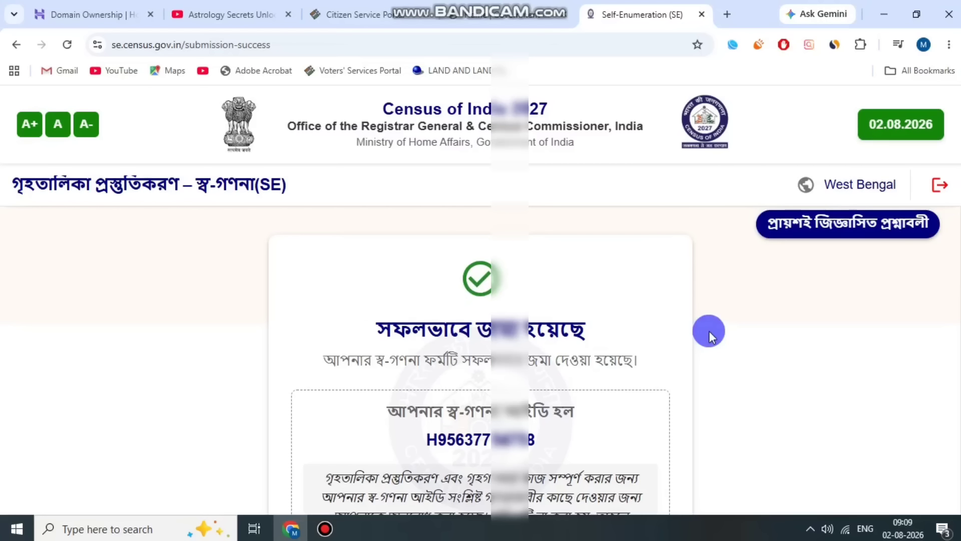
Print the submission acknowledgement page that carries the self-enumeration ID.
scroll(709, 331, down, 1)
scroll(706, 330, up, 1)
key(ctrl+p)
key(Return)
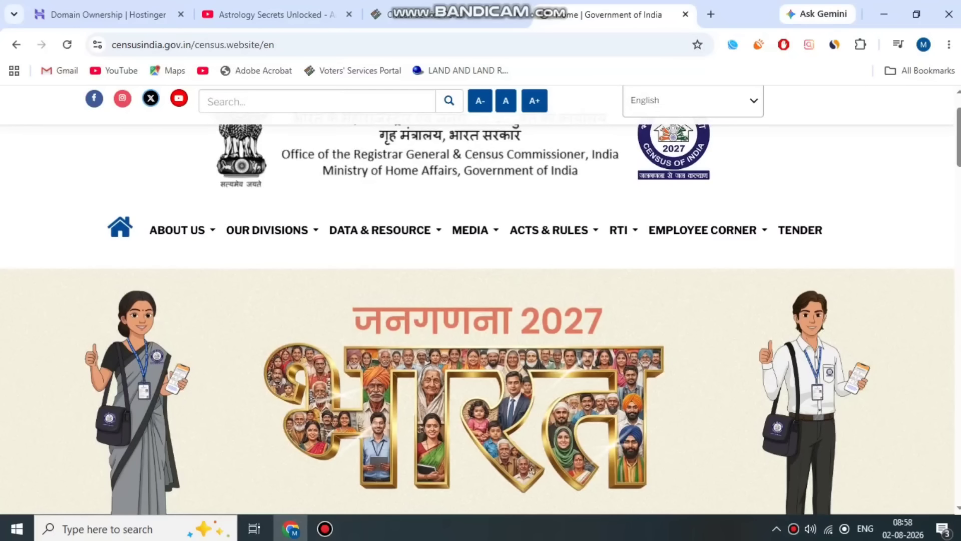
Open the Self-Enumeration portal from the Census of India homepage and accept leaving for the external website.
scroll(658, 296, up, 2)
scroll(846, 354, down, 4)
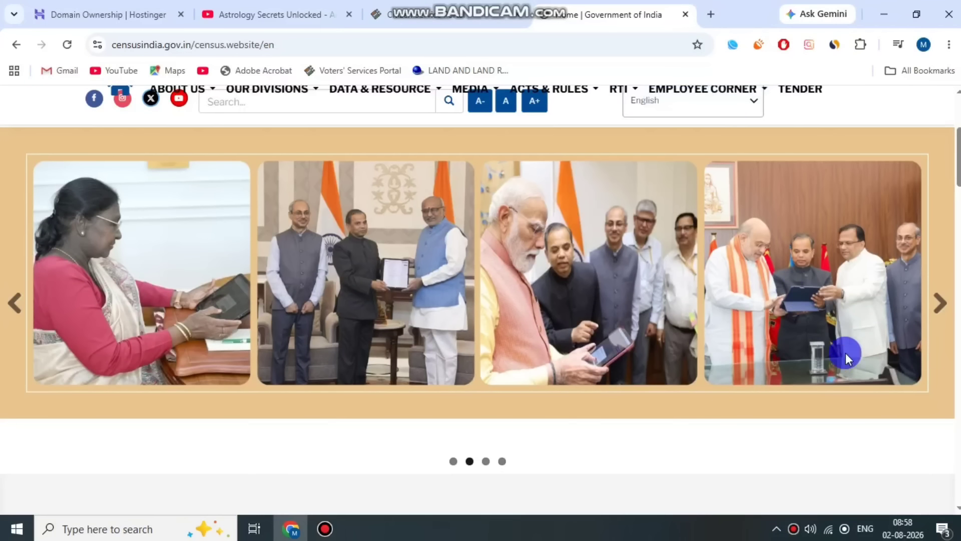
scroll(846, 353, down, 3)
scroll(537, 344, down, 1)
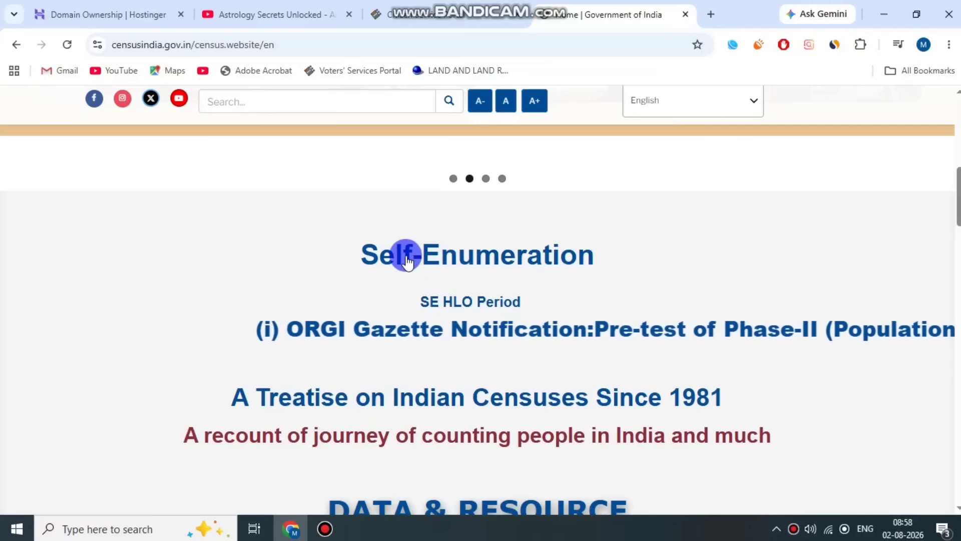
click(489, 256)
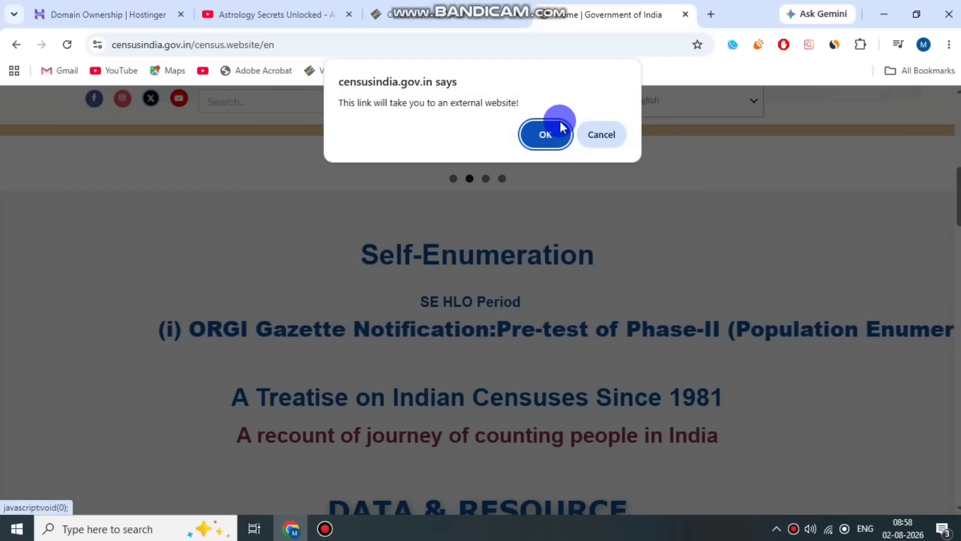
click(551, 134)
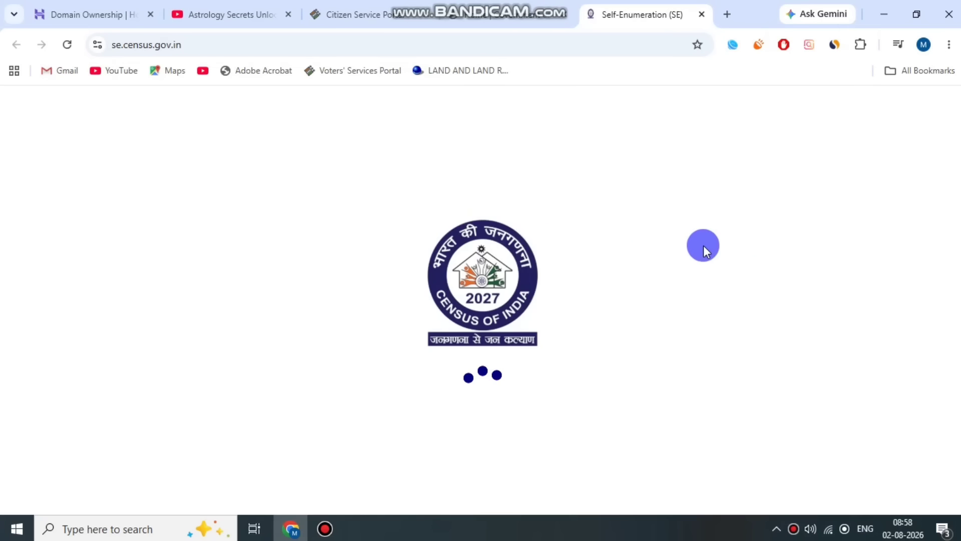
Select West Bengal as the State/UT for the self-enumeration login and accept the welcome notice.
drag(307, 377, 533, 376)
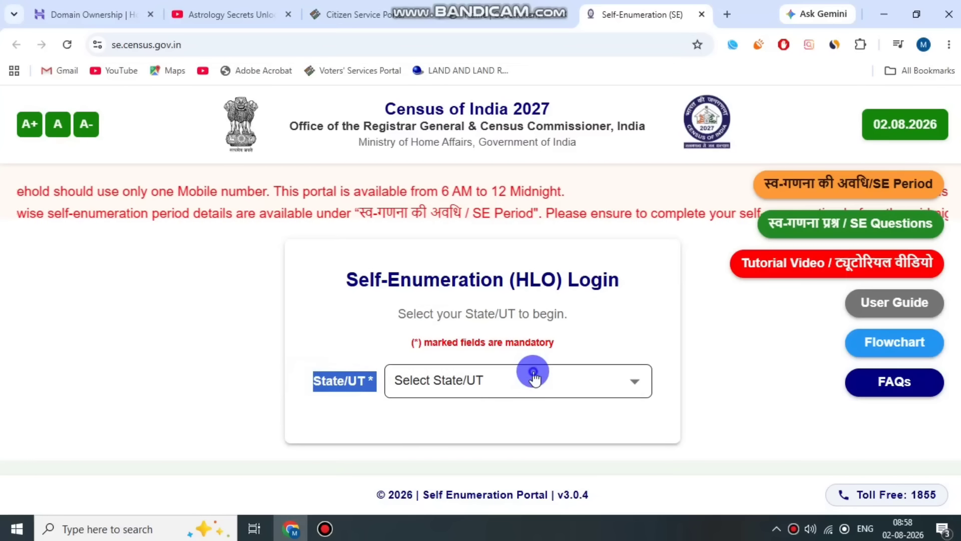
click(534, 377)
scroll(497, 407, down, 12)
click(467, 482)
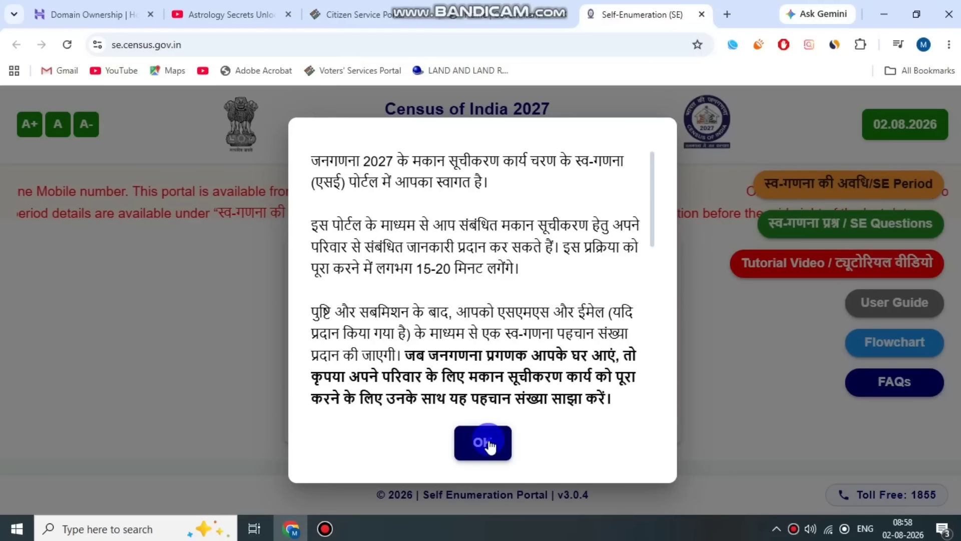
click(488, 445)
Examine the login form's fields for head of household name, email, mobile number and captcha, and the OTP request.
scroll(564, 307, down, 3)
drag(314, 237, 451, 230)
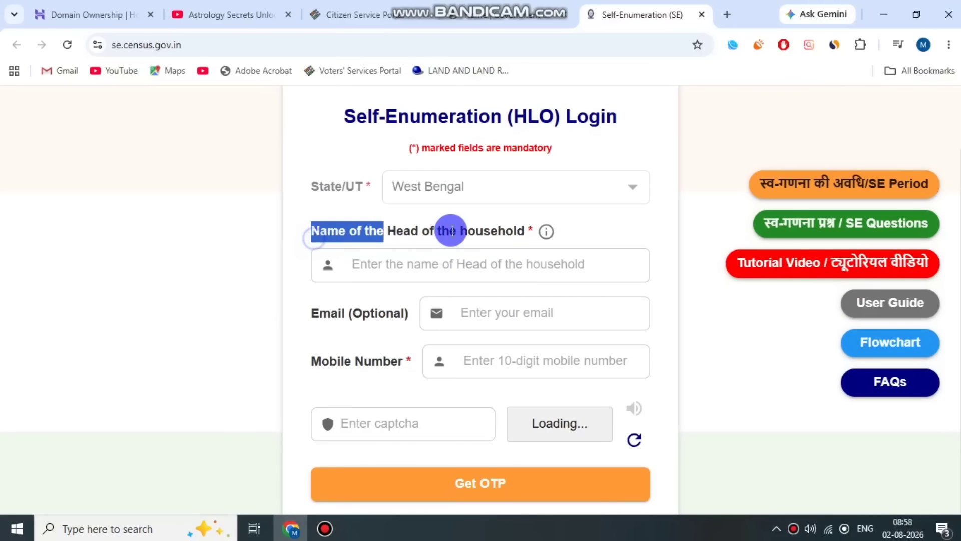
click(472, 232)
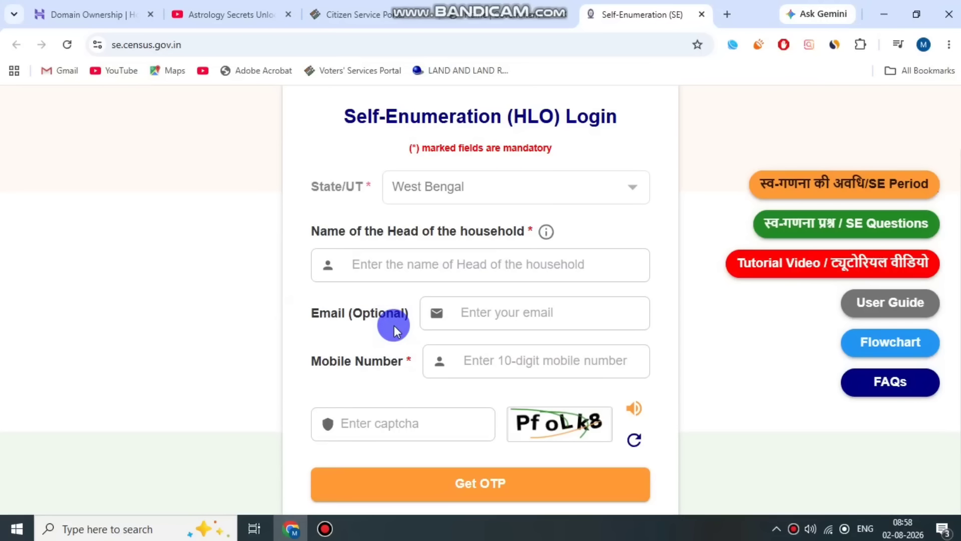
drag(311, 362, 395, 364)
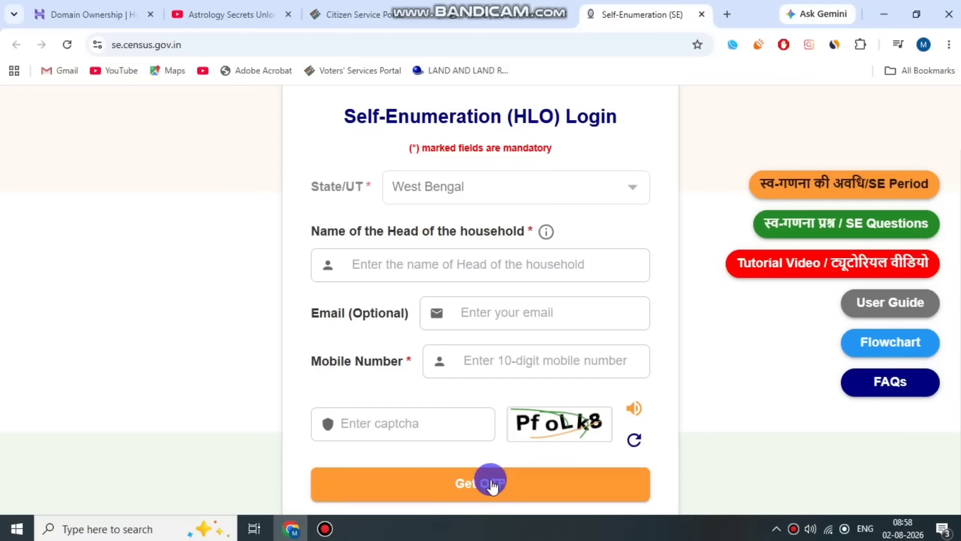
click(633, 478)
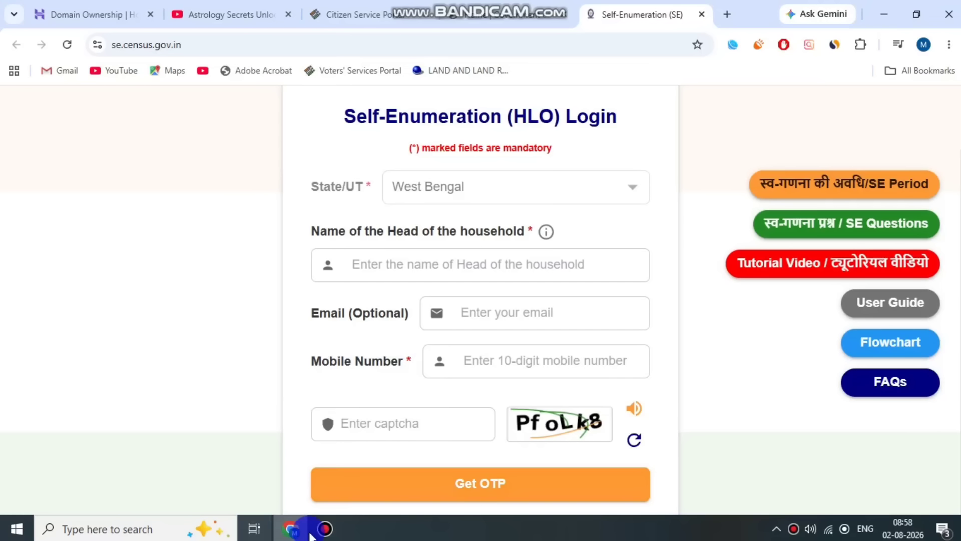
click(325, 529)
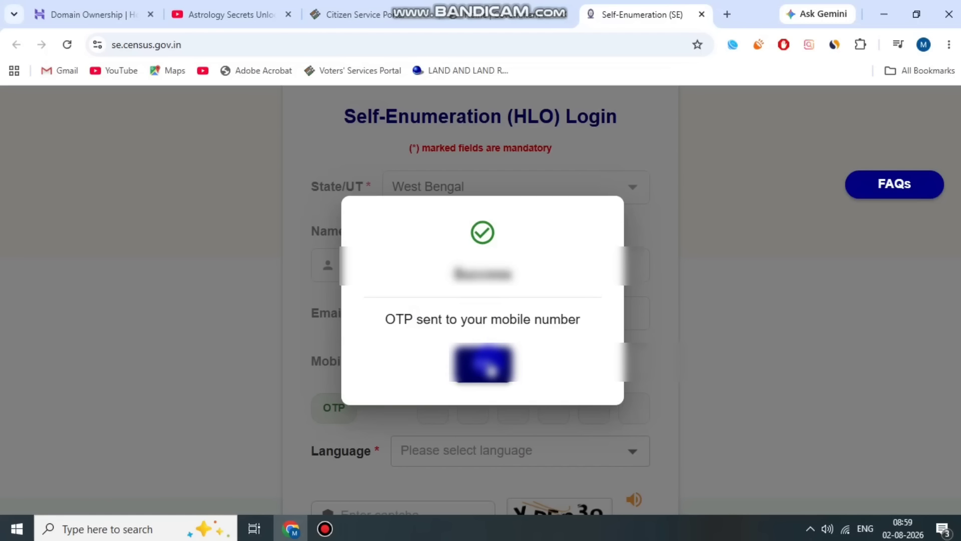
Dismiss the OTP-sent notice and choose বাংলা (Bengali) as the login form's language.
click(490, 368)
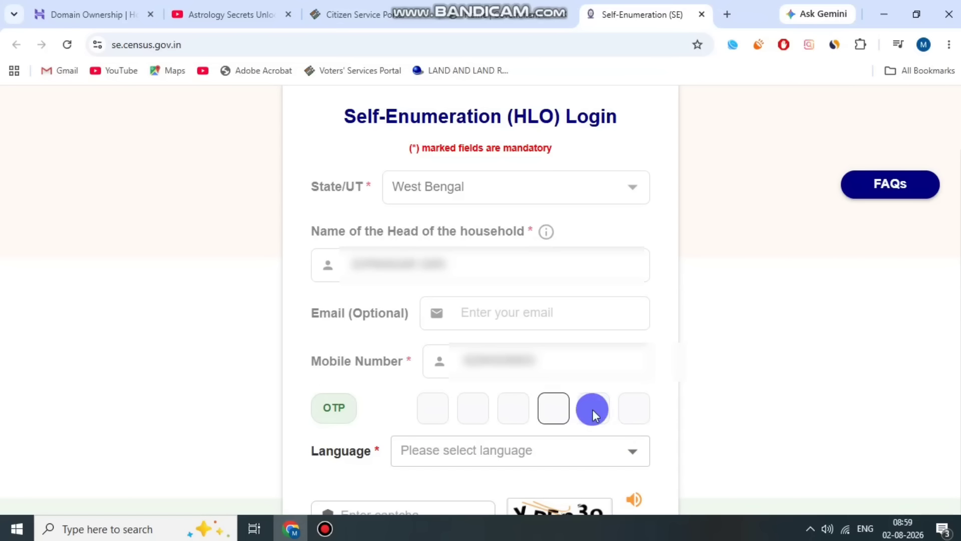
click(429, 454)
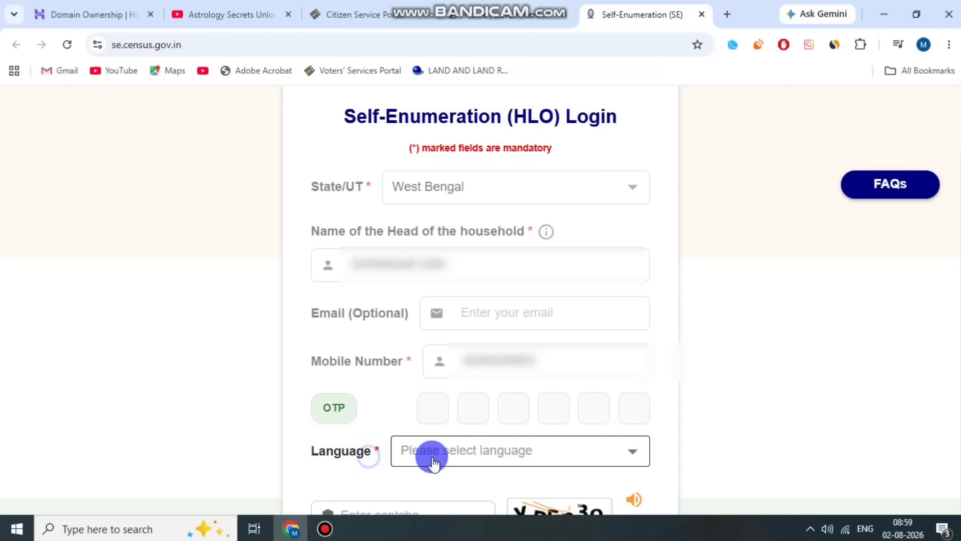
scroll(515, 273, down, 2)
scroll(516, 278, up, 2)
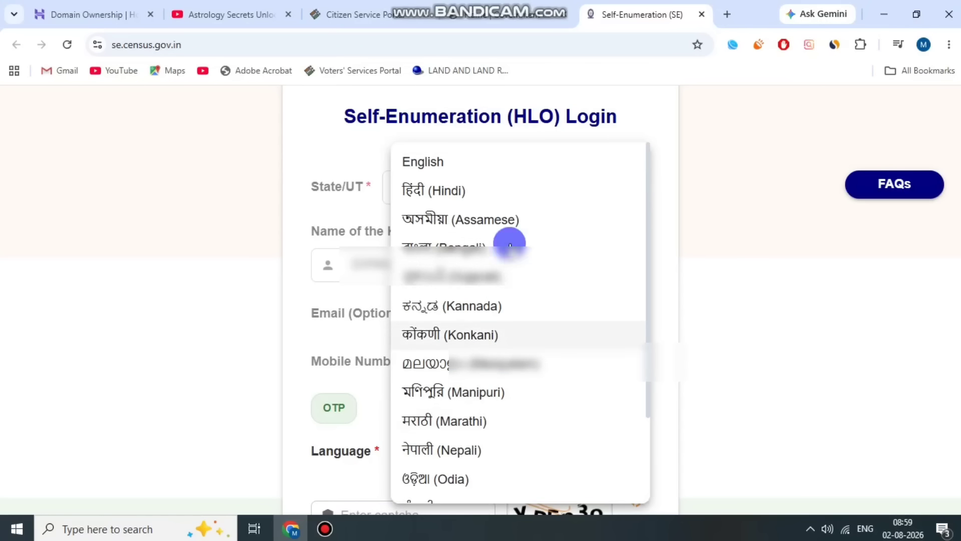
scroll(500, 328, down, 3)
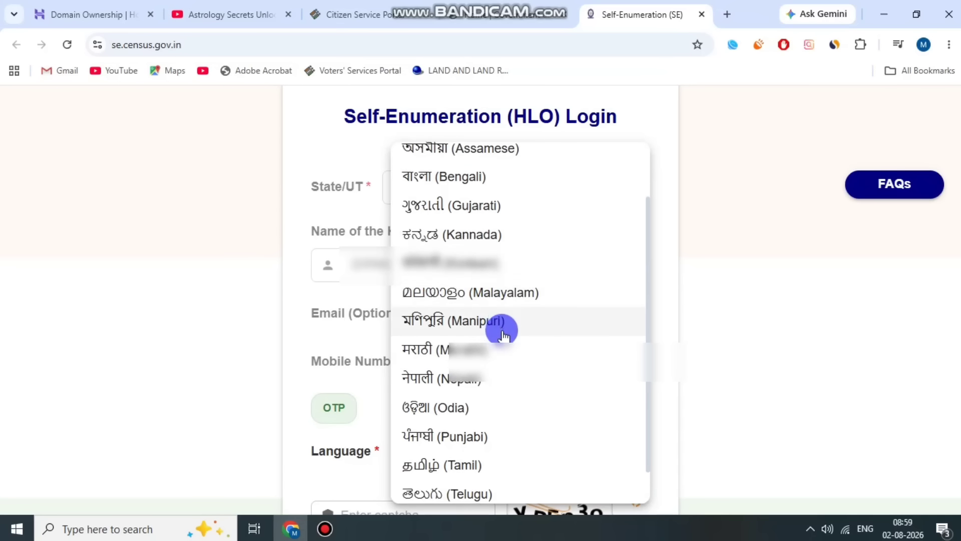
scroll(520, 290, up, 3)
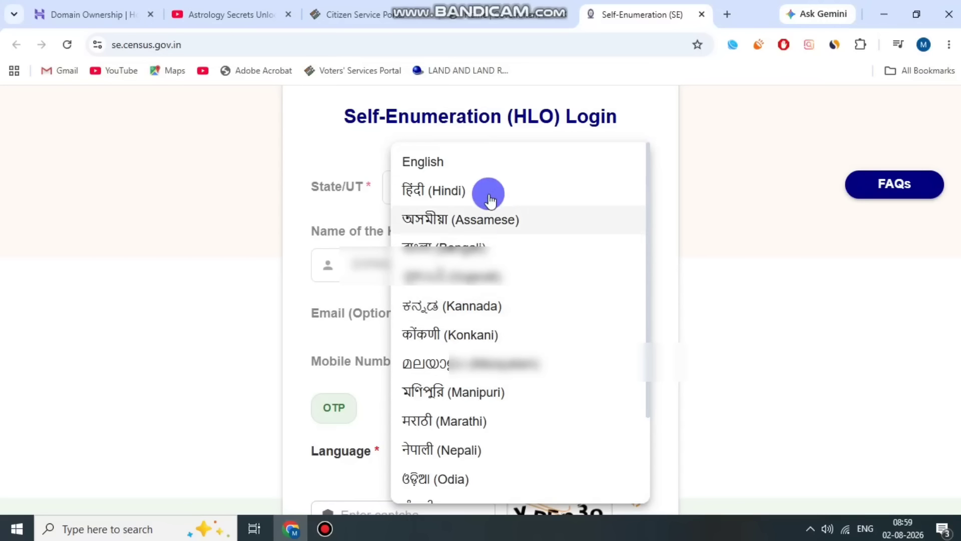
scroll(521, 245, down, 3)
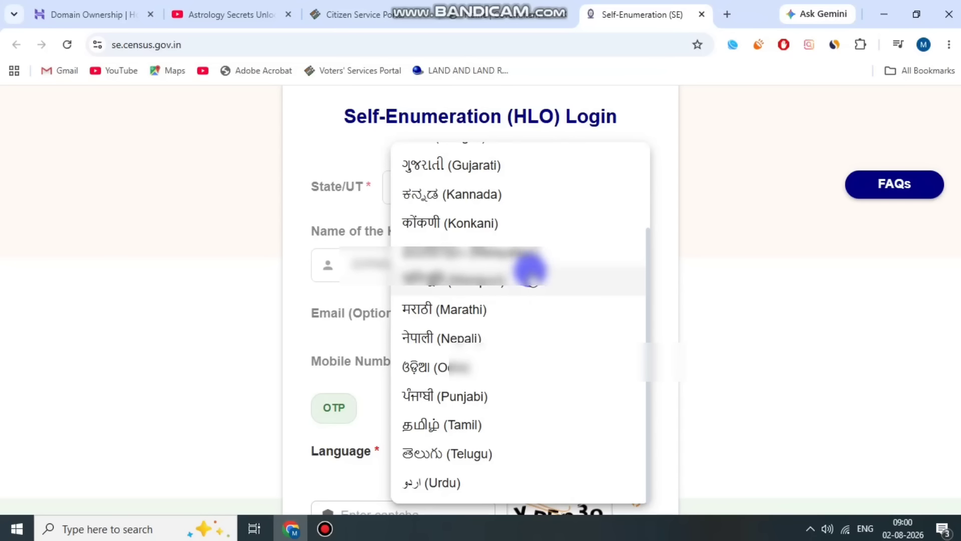
scroll(531, 398, up, 3)
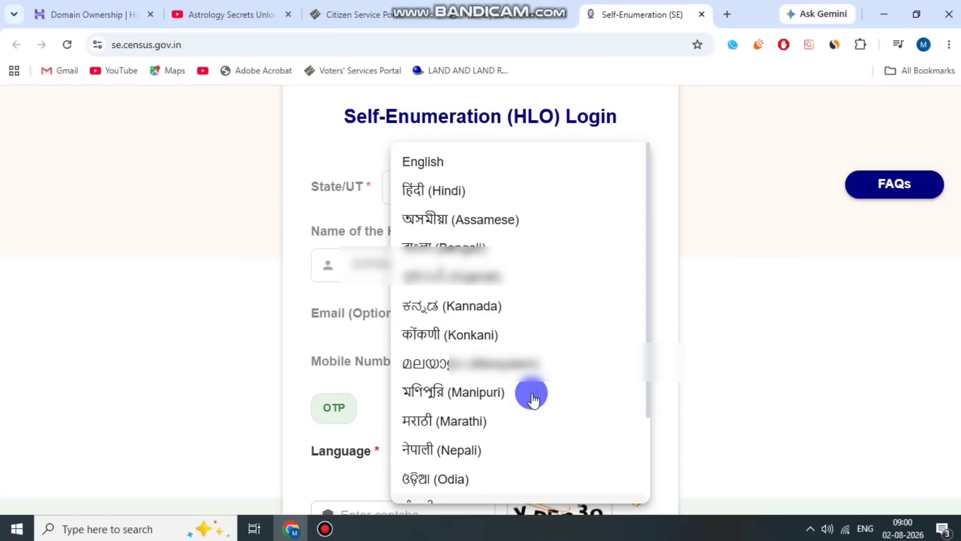
click(465, 248)
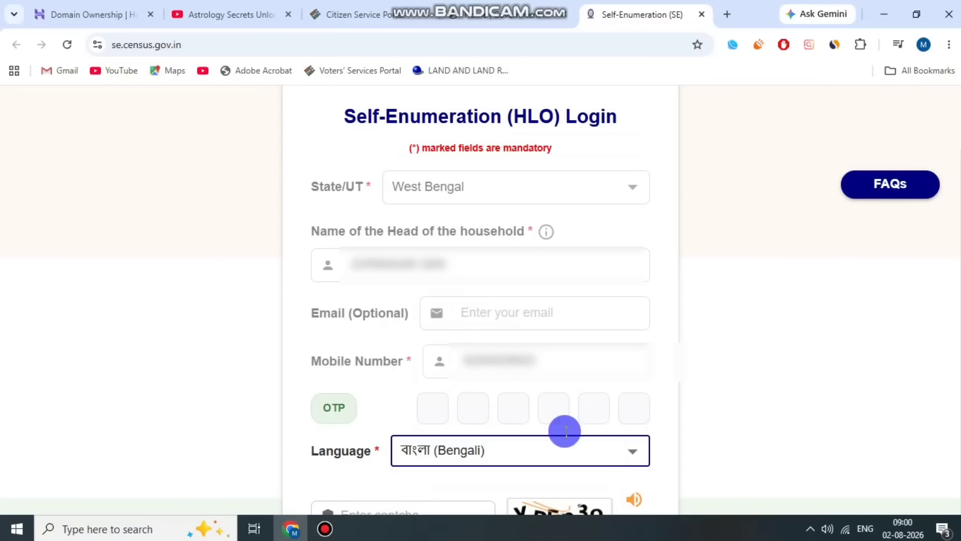
click(339, 531)
click(377, 129)
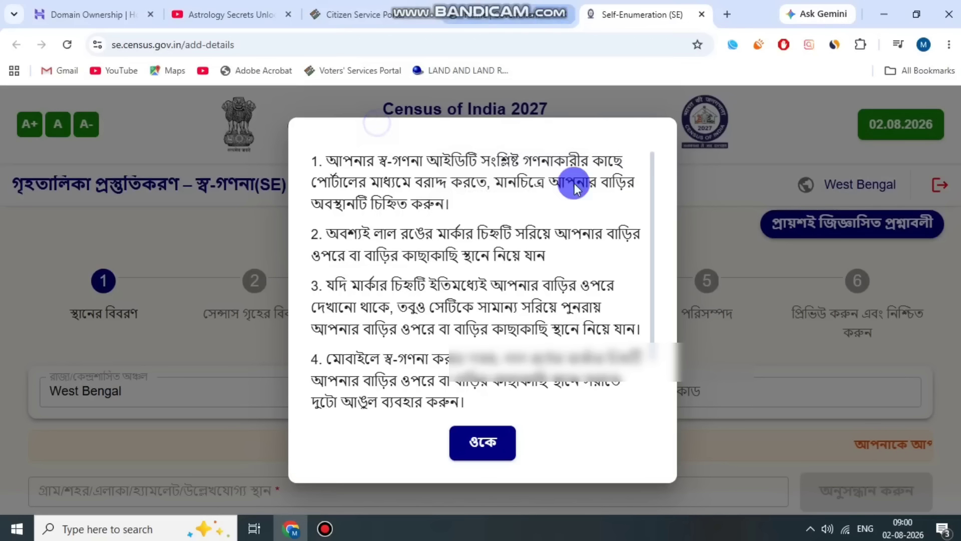
Read and accept the instructions about marking the house's location on the map.
drag(401, 174, 519, 330)
click(521, 445)
click(504, 444)
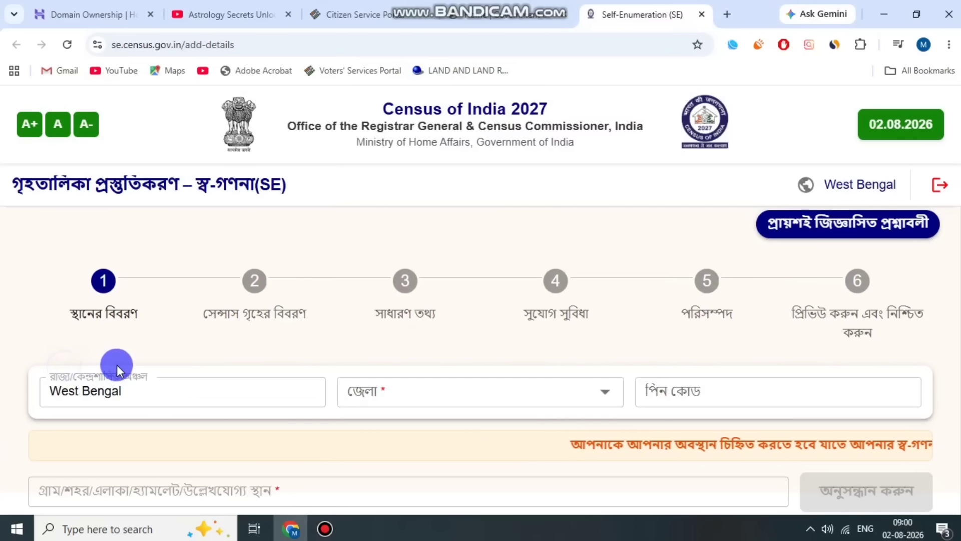
Set the district to South 24 Parganas and enter the area's postal PIN code in the location details.
click(423, 390)
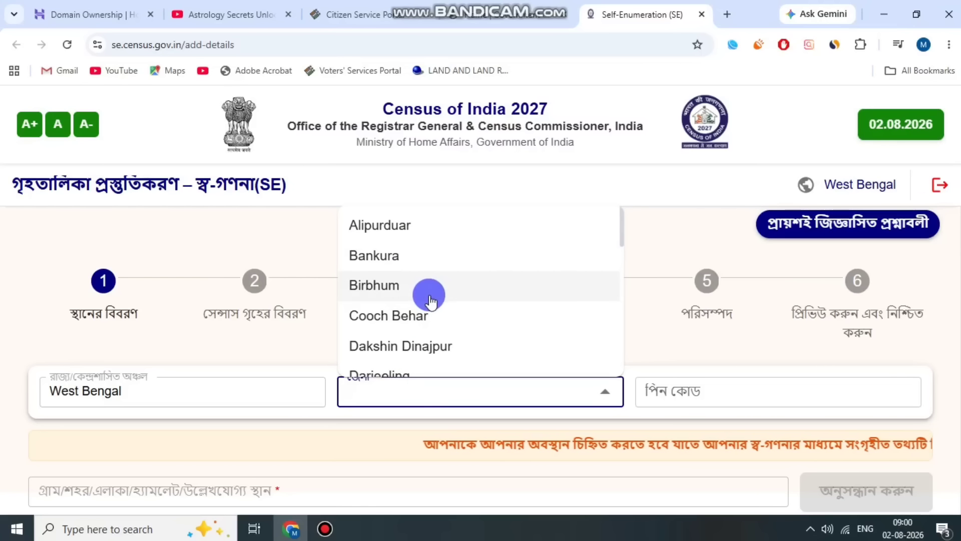
scroll(430, 300, down, 9)
scroll(431, 304, down, 2)
click(440, 326)
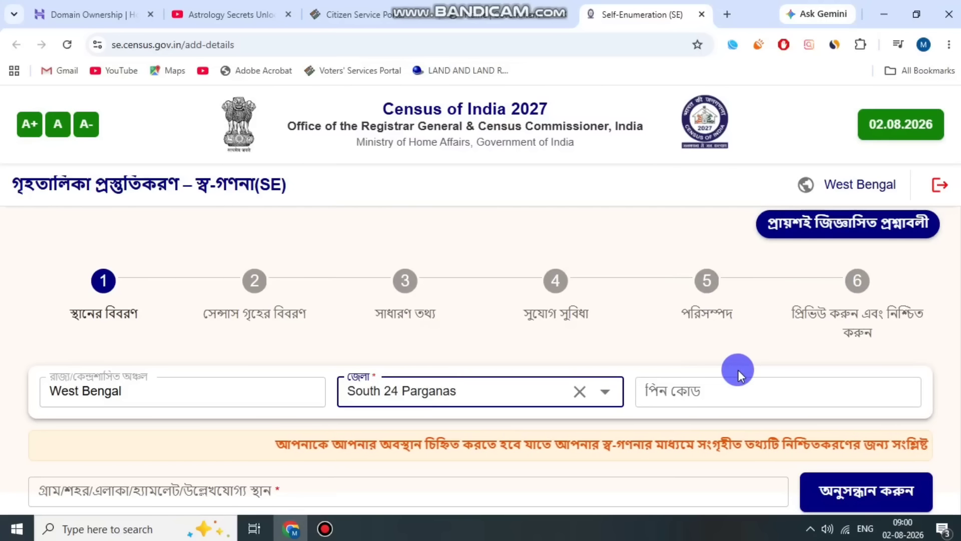
scroll(699, 346, down, 2)
click(689, 320)
text(74)
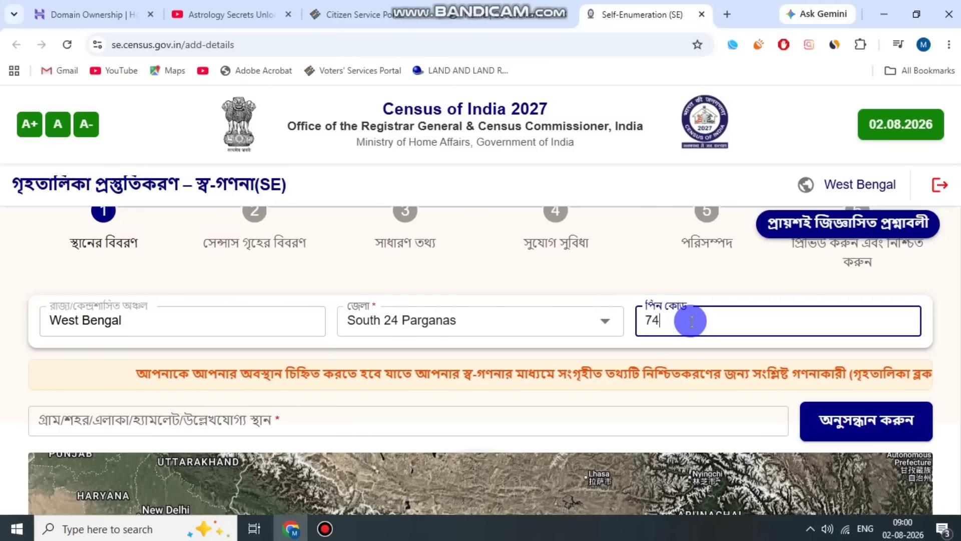
text(3373)
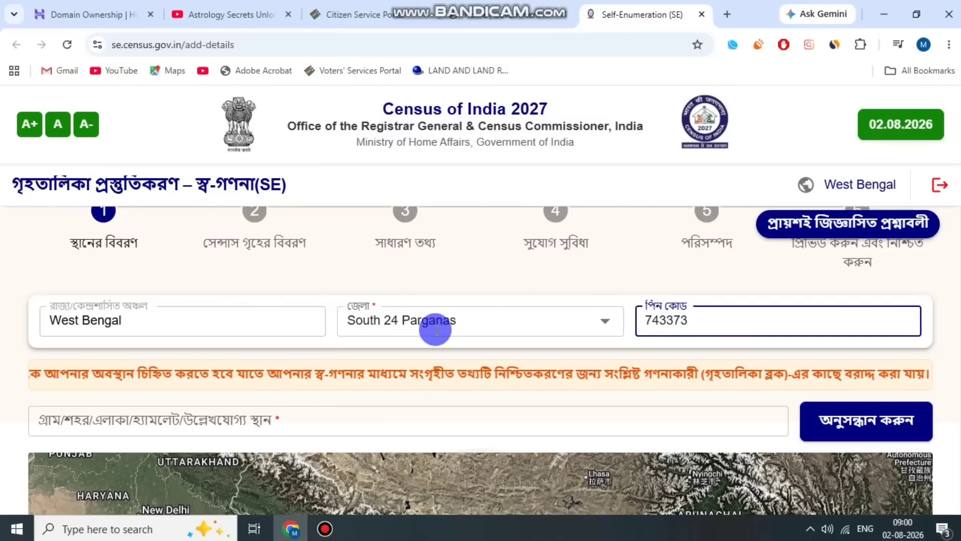
click(160, 414)
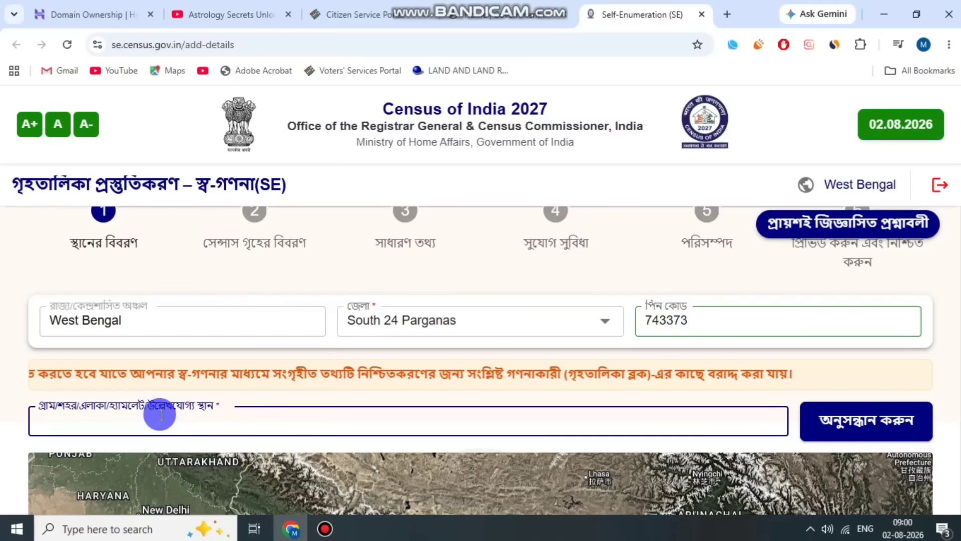
text(k)
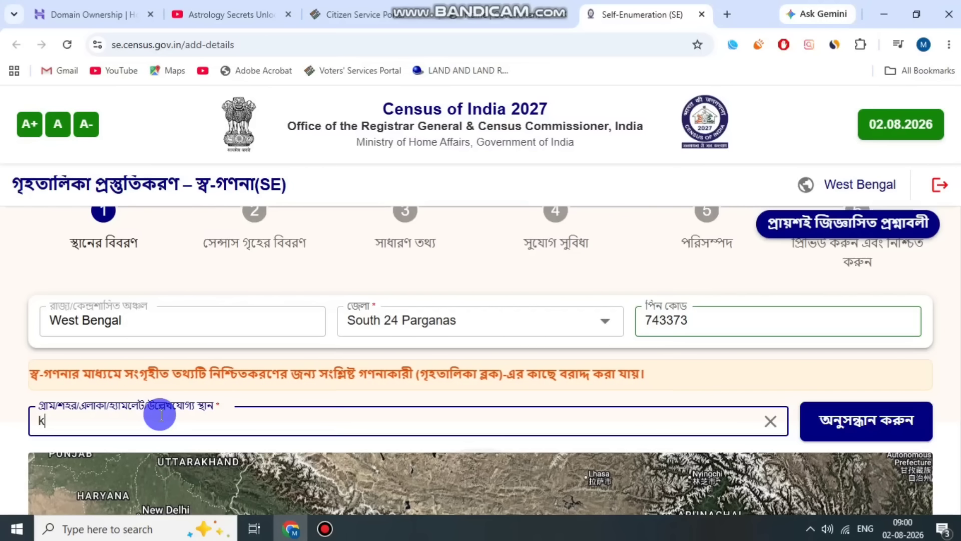
text(a)
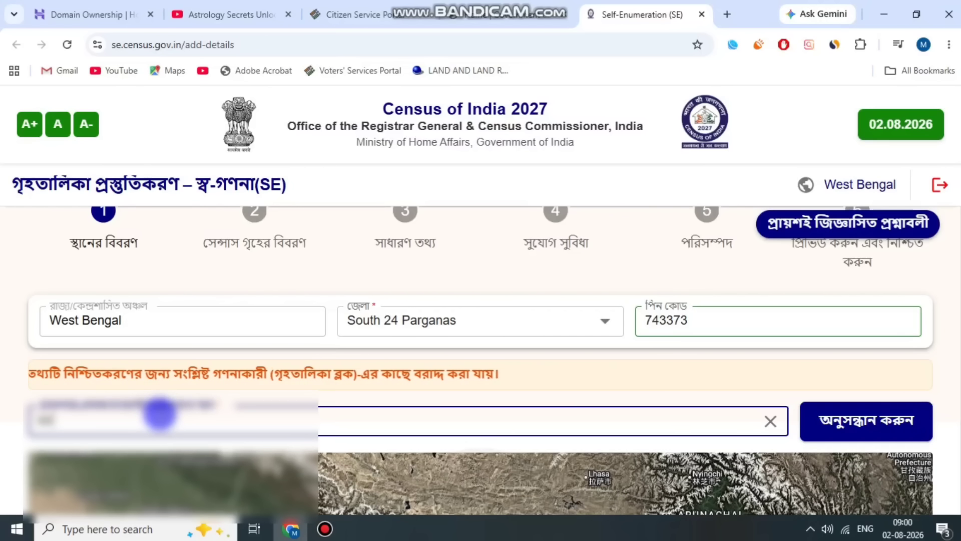
text(ch)
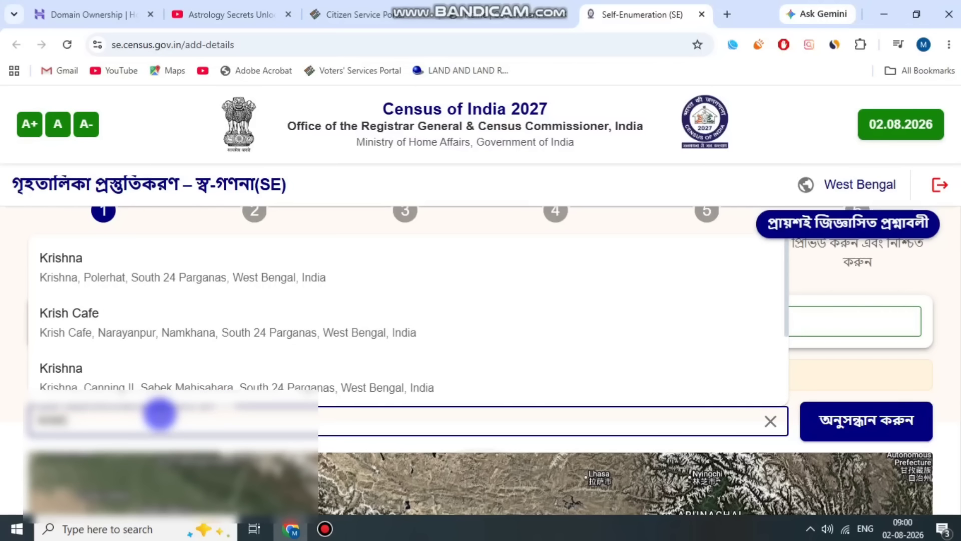
key(BackSpace)
key(BackSpace)
key(BackSpace)
key(BackSpace)
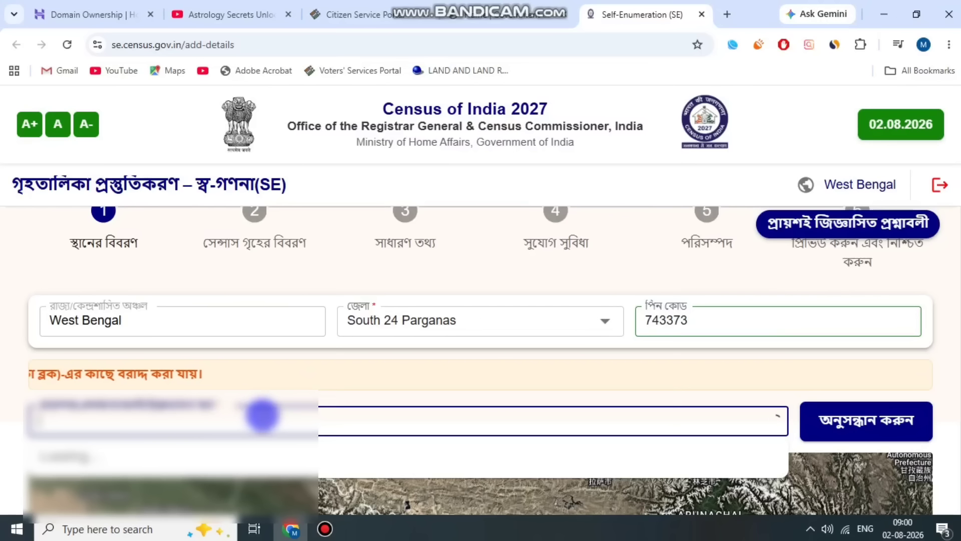
click(327, 530)
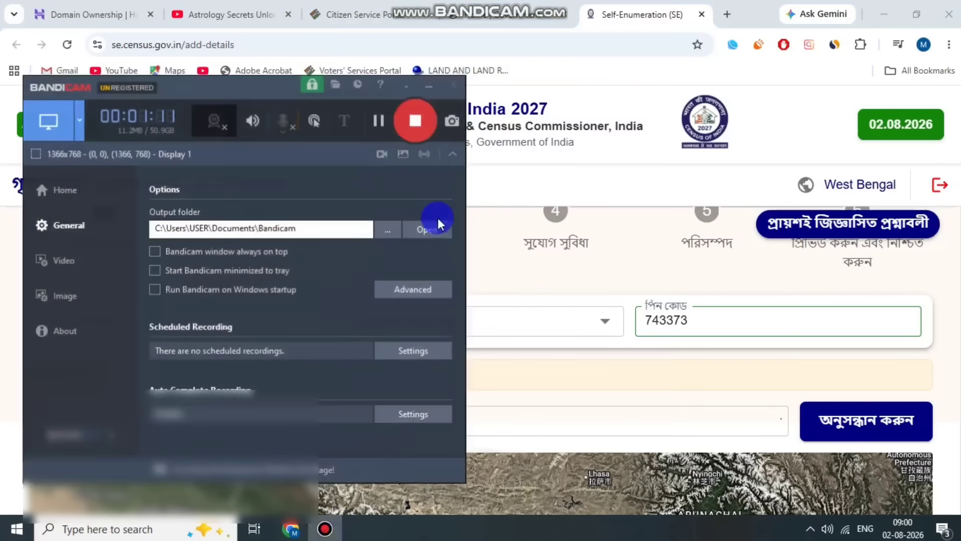
click(379, 129)
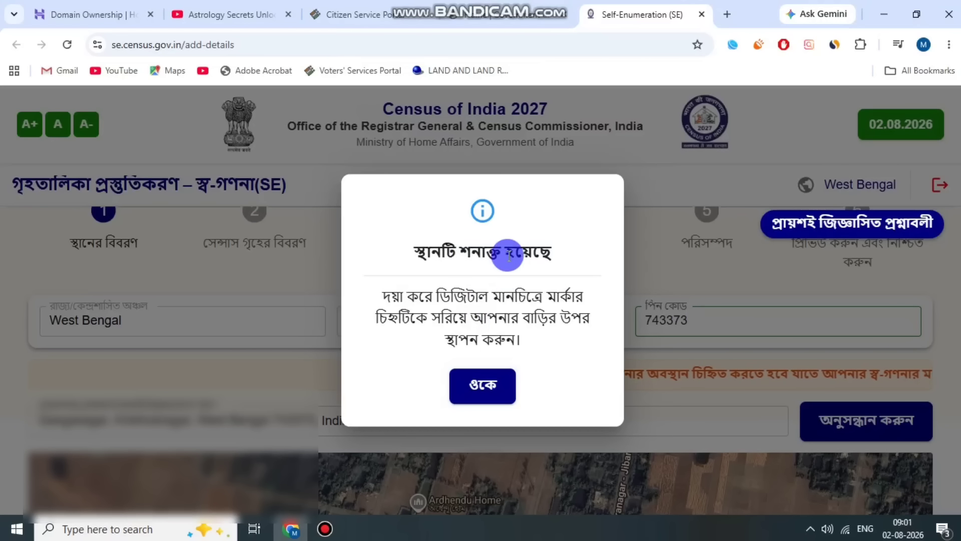
Accept the location notice, search the map for the entered place and move the marker onto the house.
click(488, 379)
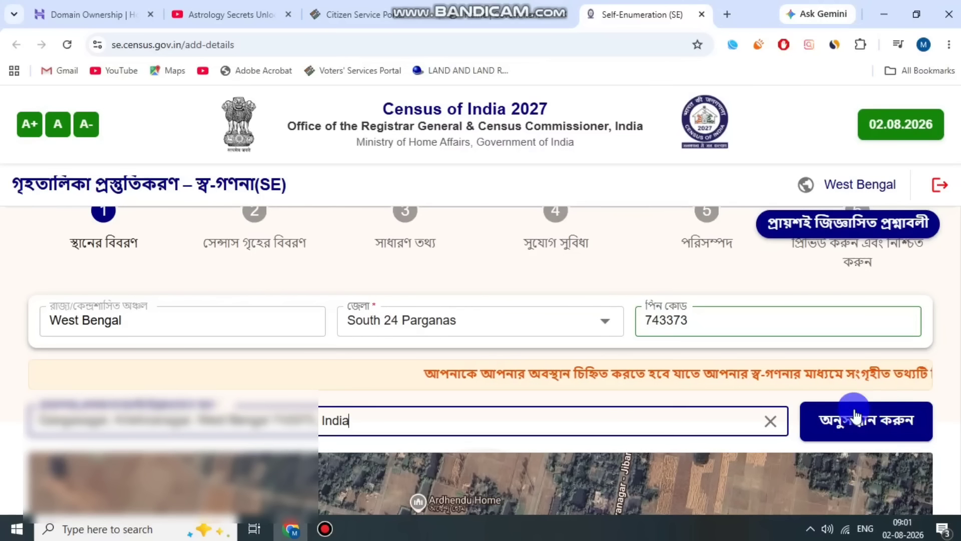
click(872, 425)
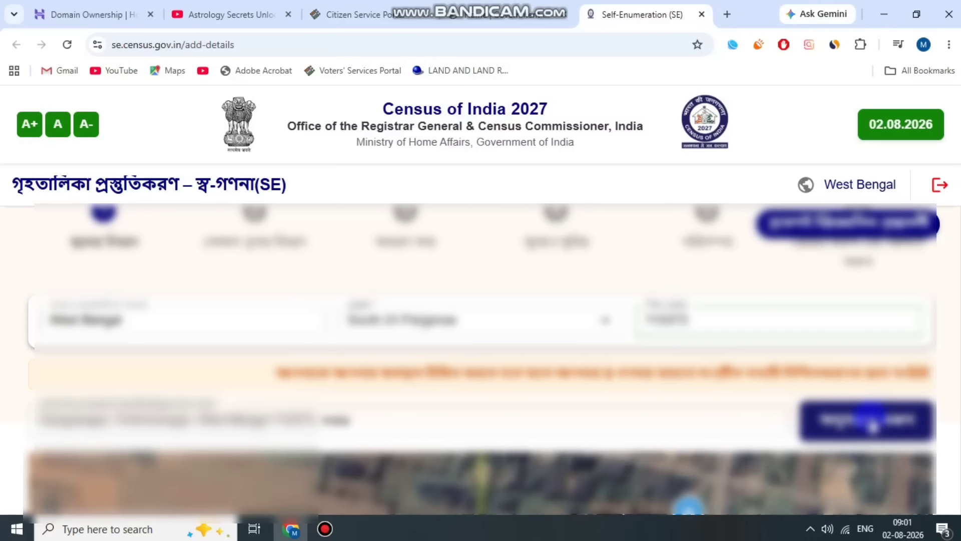
scroll(755, 245, down, 5)
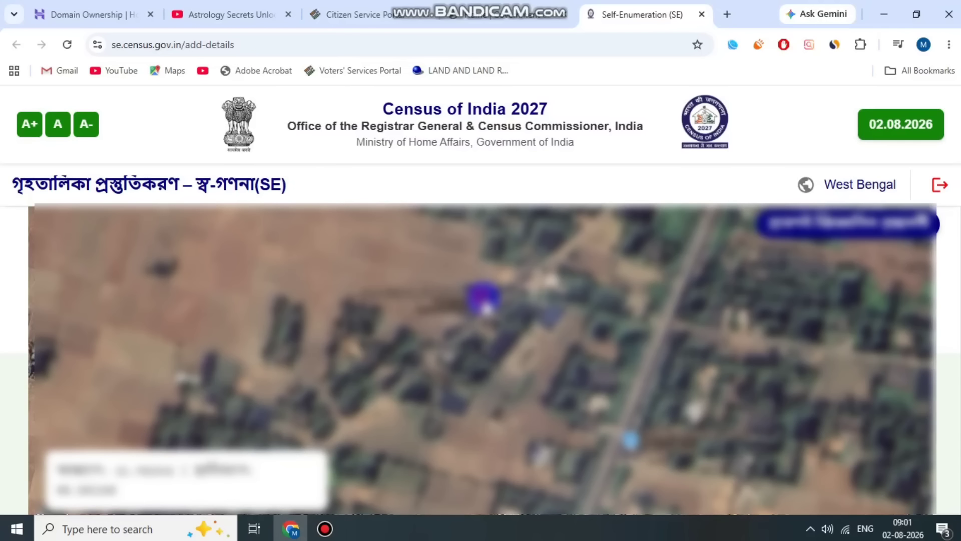
mouse_move(485, 311)
mouse_down()
mouse_move(494, 323)
mouse_move(482, 301)
mouse_up()
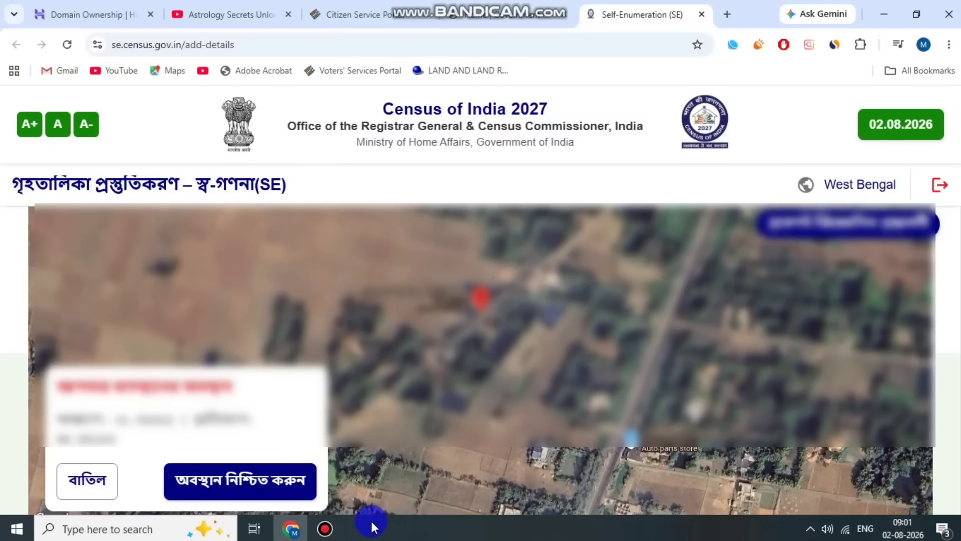
click(328, 531)
click(377, 129)
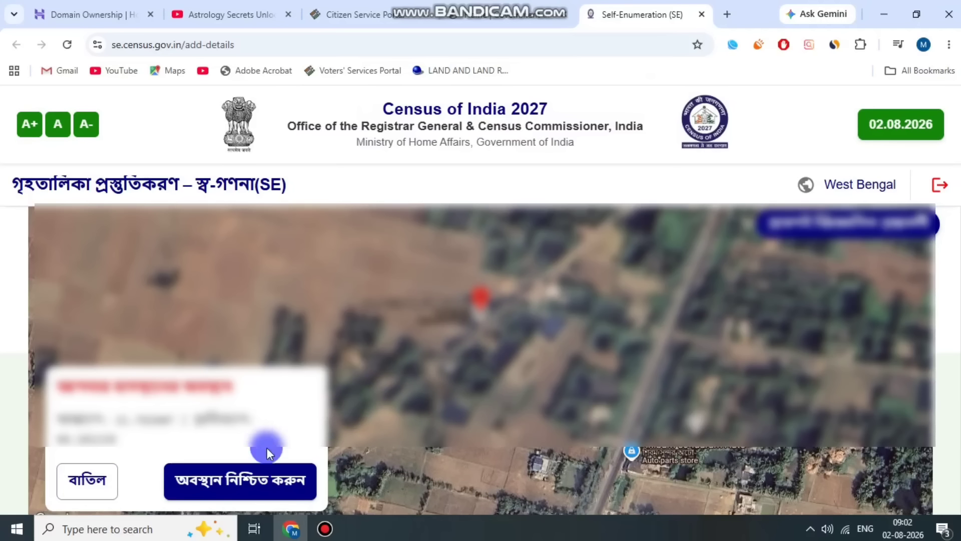
Confirm the marked house location, then save it and proceed to the census house details.
click(237, 482)
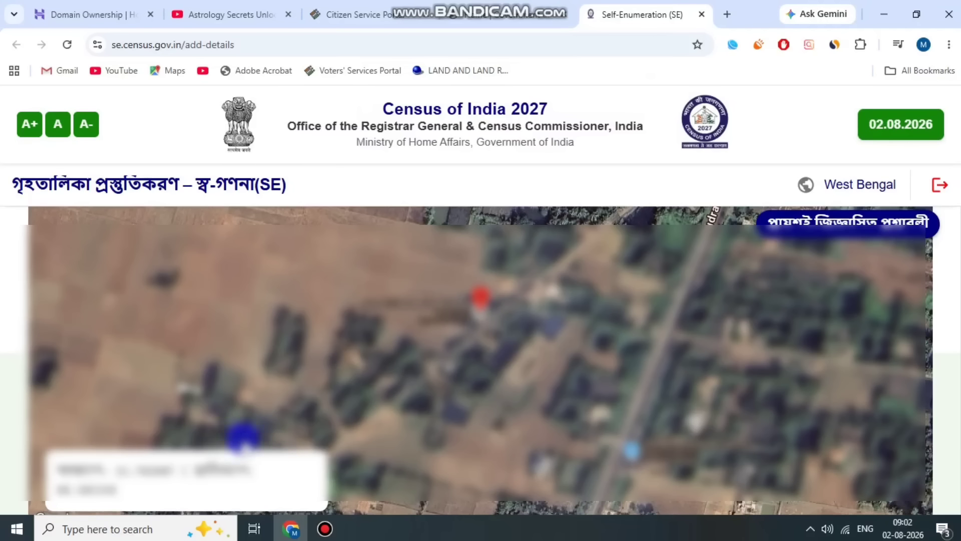
scroll(946, 273, down, 3)
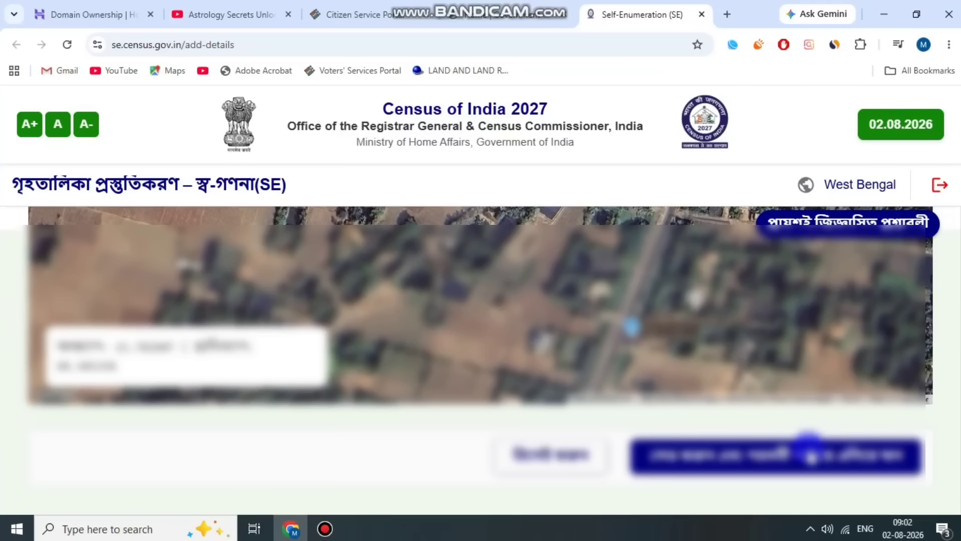
click(756, 456)
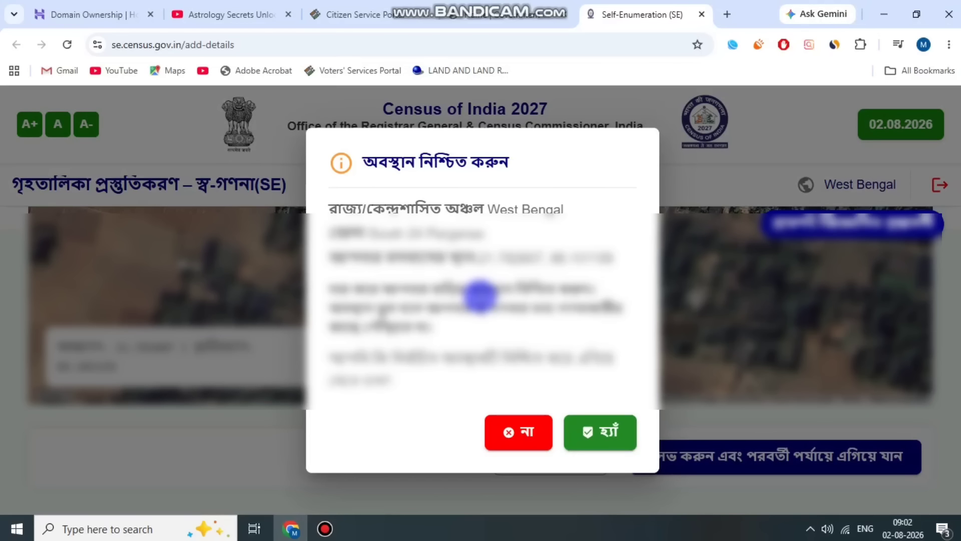
click(607, 435)
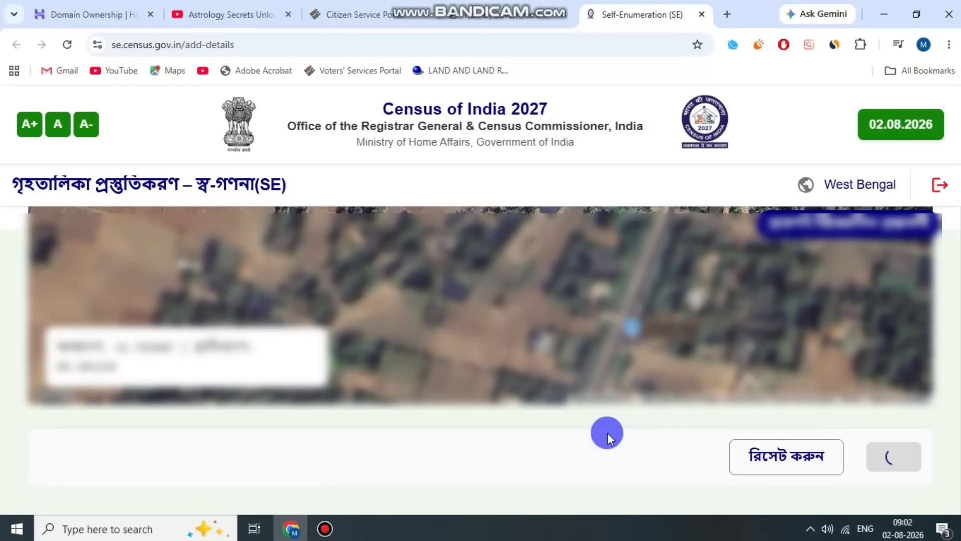
Select মাটি (mud) as the main floor material of the census house and view the wall material options.
scroll(467, 231, down, 4)
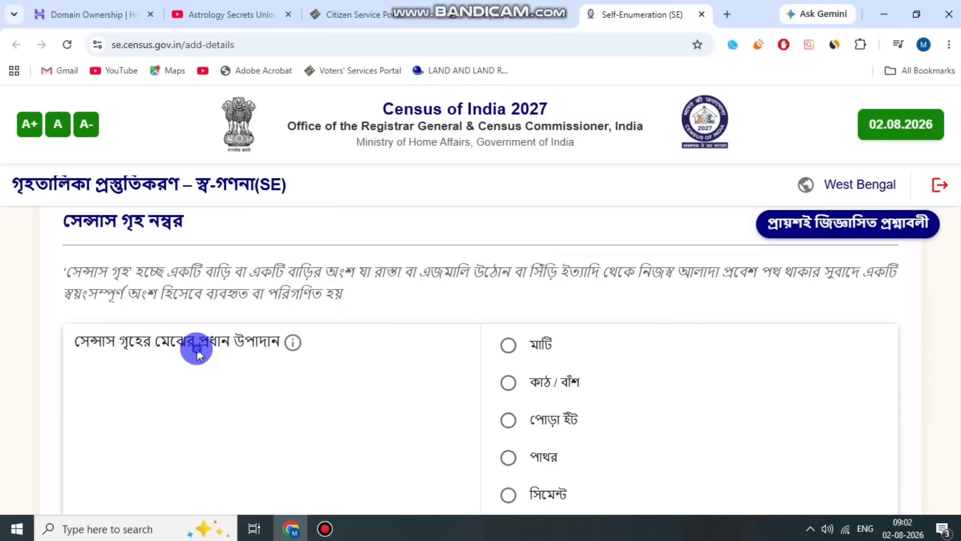
scroll(186, 330, down, 1)
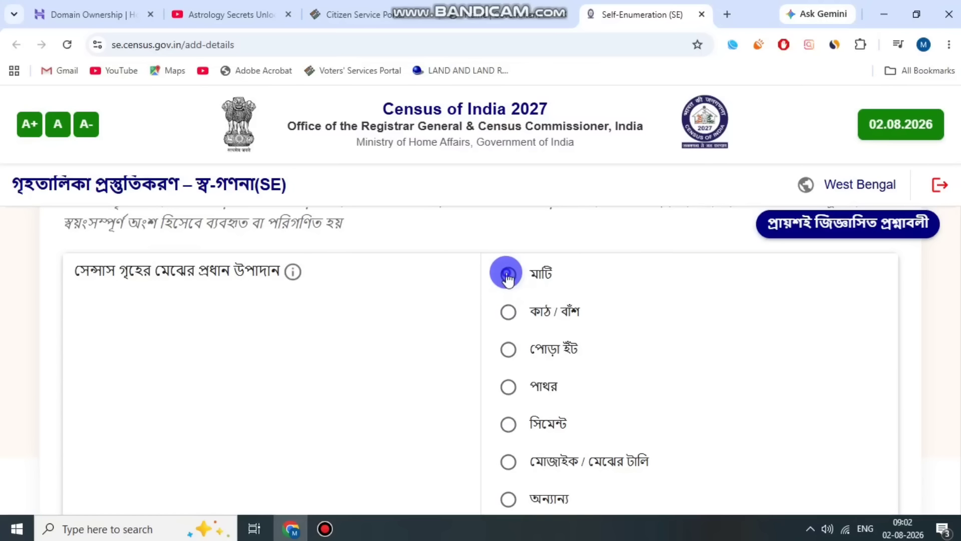
scroll(597, 293, down, 1)
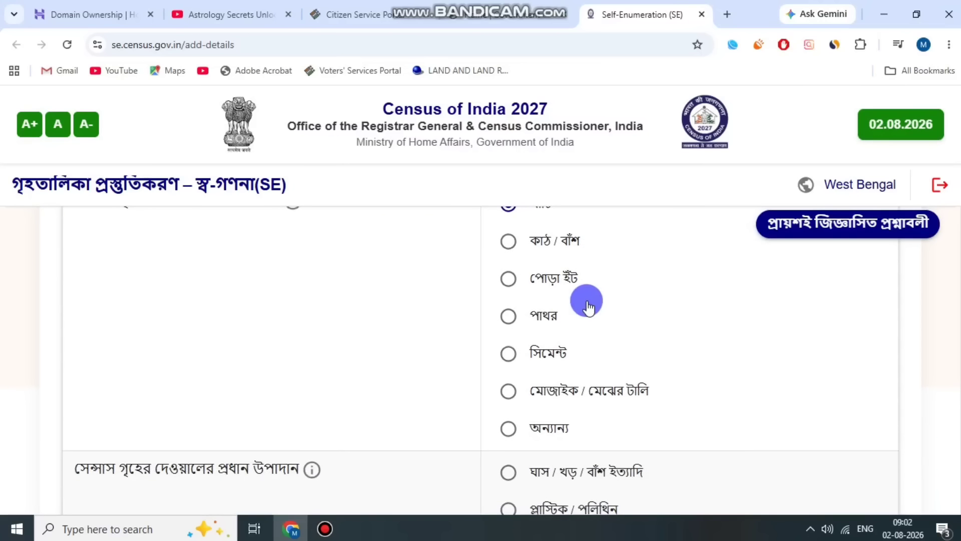
scroll(579, 322, down, 3)
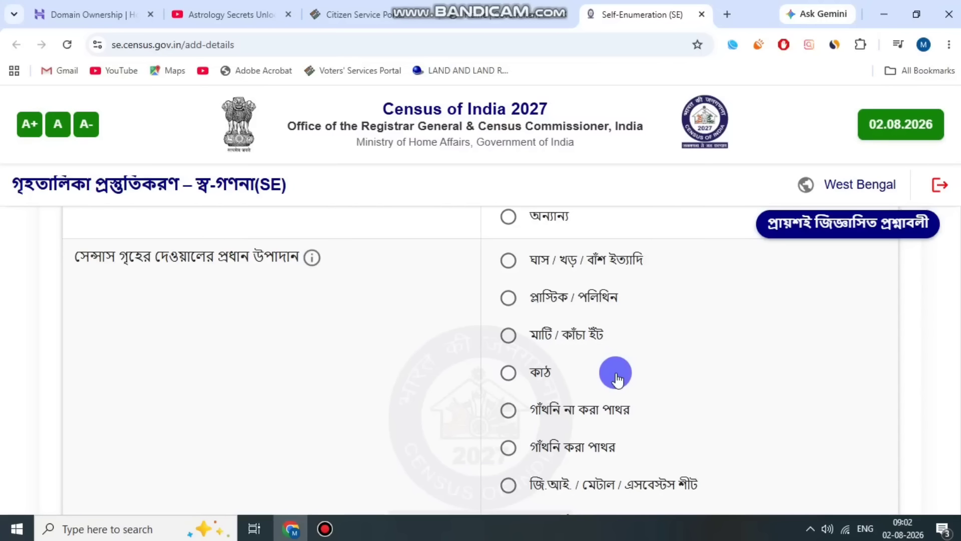
scroll(614, 384, down, 1)
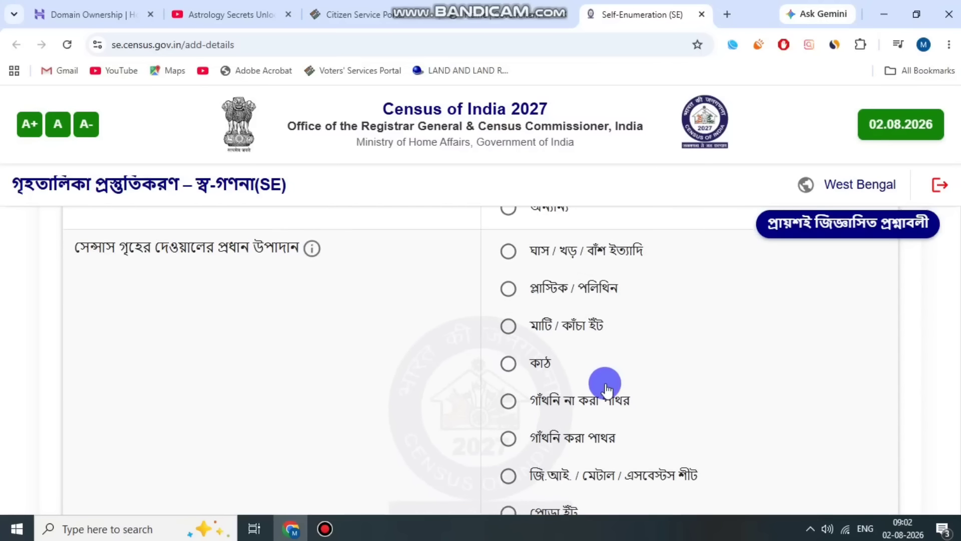
Select পোড়া ইঁট (burnt brick) as the main wall material of the census house.
scroll(635, 393, down, 1)
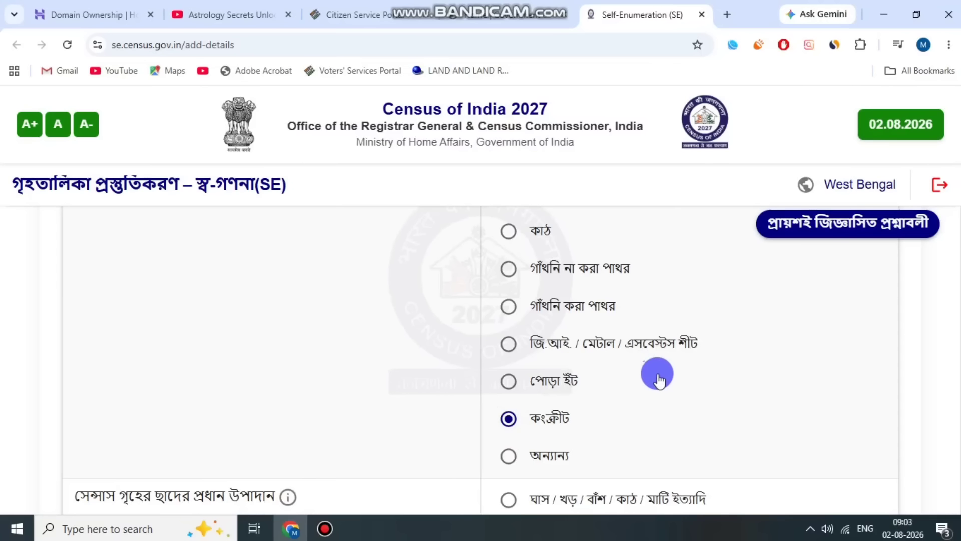
click(324, 529)
click(386, 125)
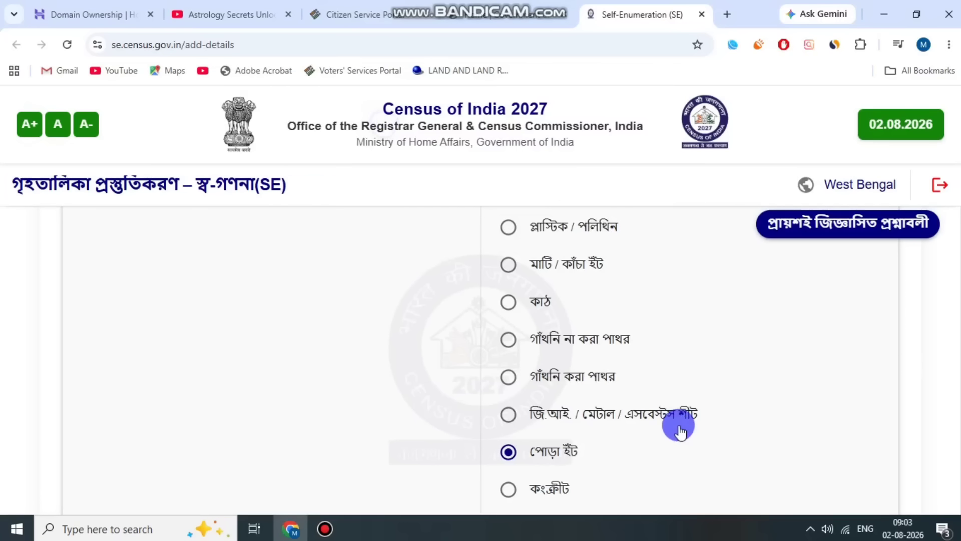
scroll(621, 405, down, 1)
drag(577, 388, 601, 379)
scroll(591, 340, down, 1)
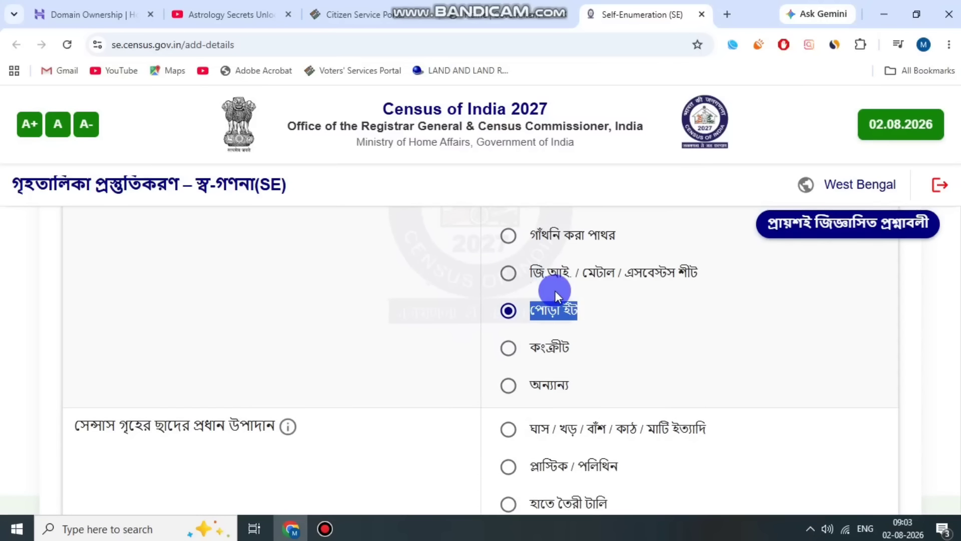
Select জি.আই. / মেটাল / এসবেস্টস শীট (G.I./metal/asbestos sheets) as the main roof material of the census house.
scroll(561, 346, down, 1)
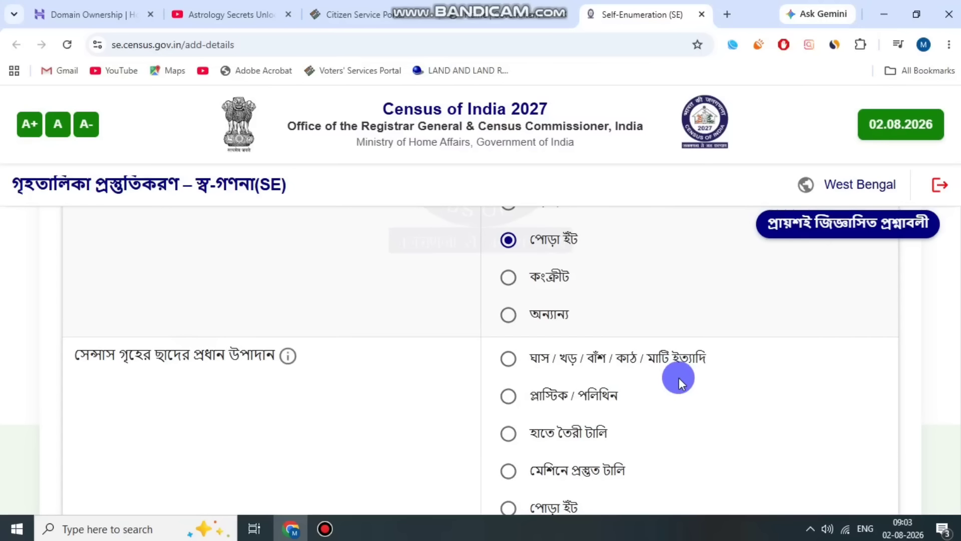
scroll(670, 378, down, 1)
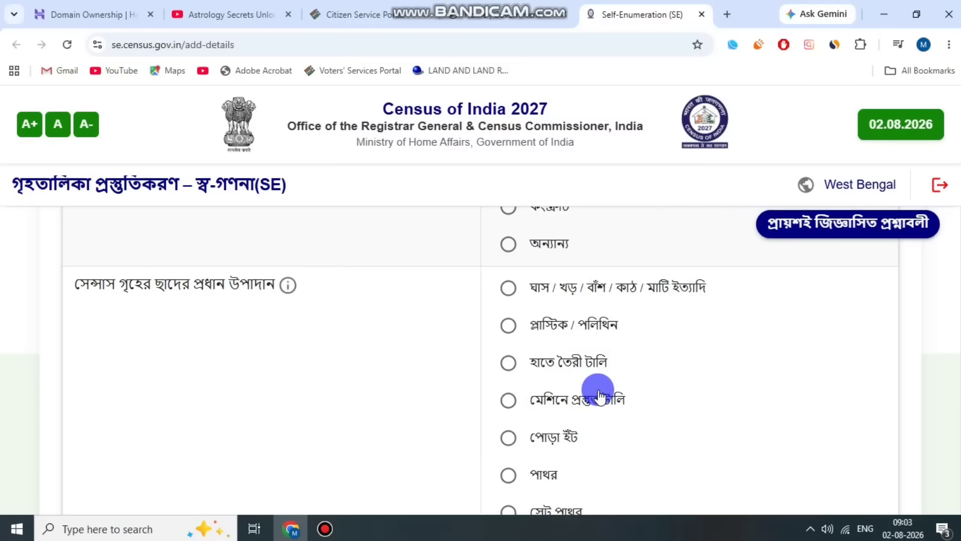
scroll(599, 395, down, 1)
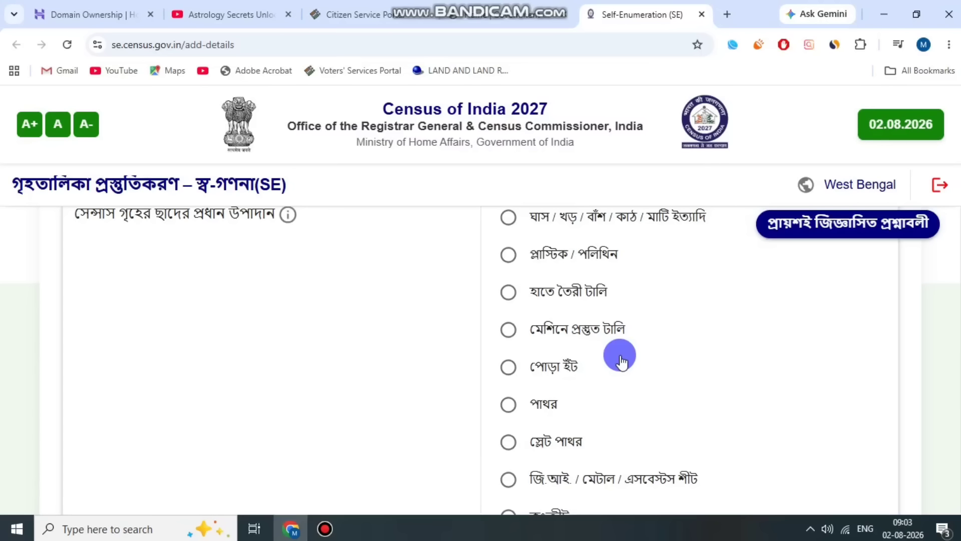
scroll(621, 360, down, 1)
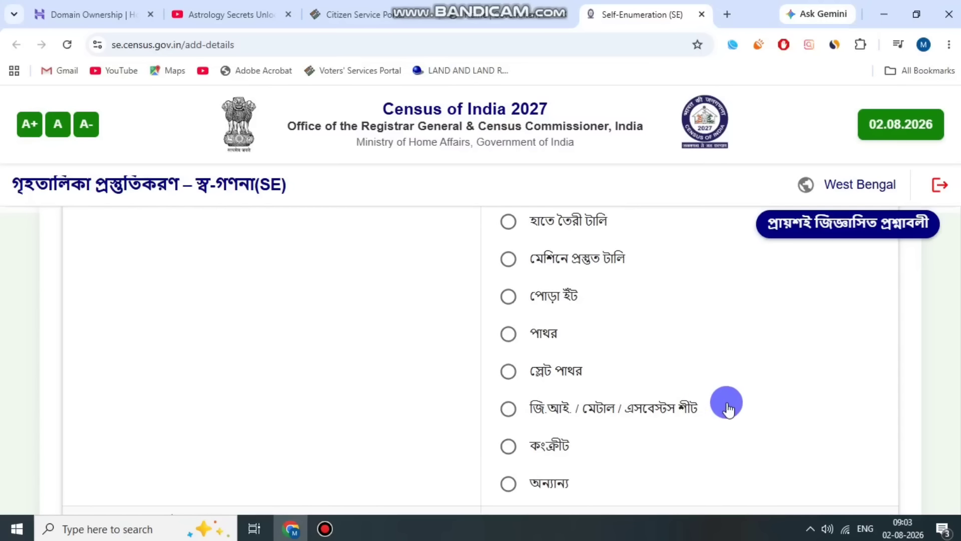
click(507, 411)
Set the census house's present condition to বাসযোগ্য (livable), then save the house details and confirm moving to the next stage.
scroll(681, 410, down, 3)
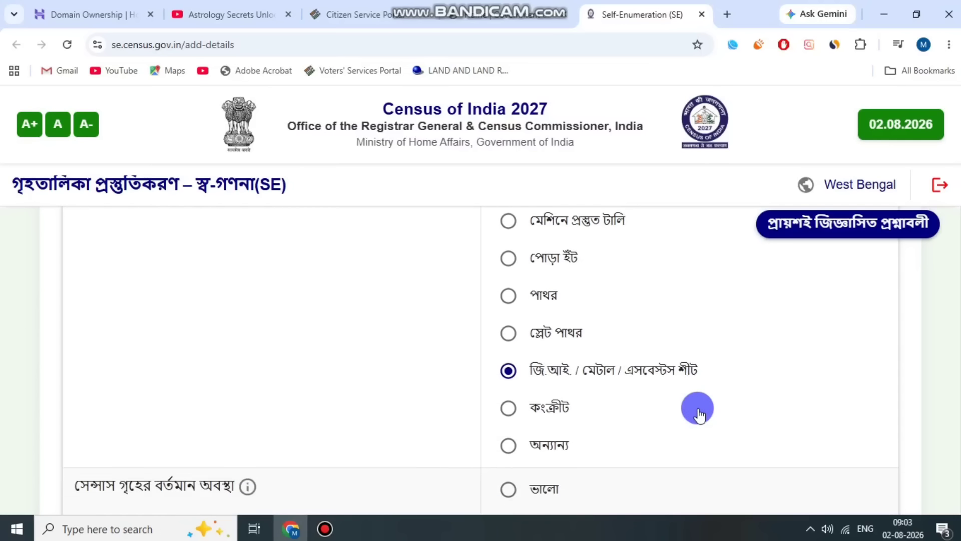
scroll(216, 379, down, 1)
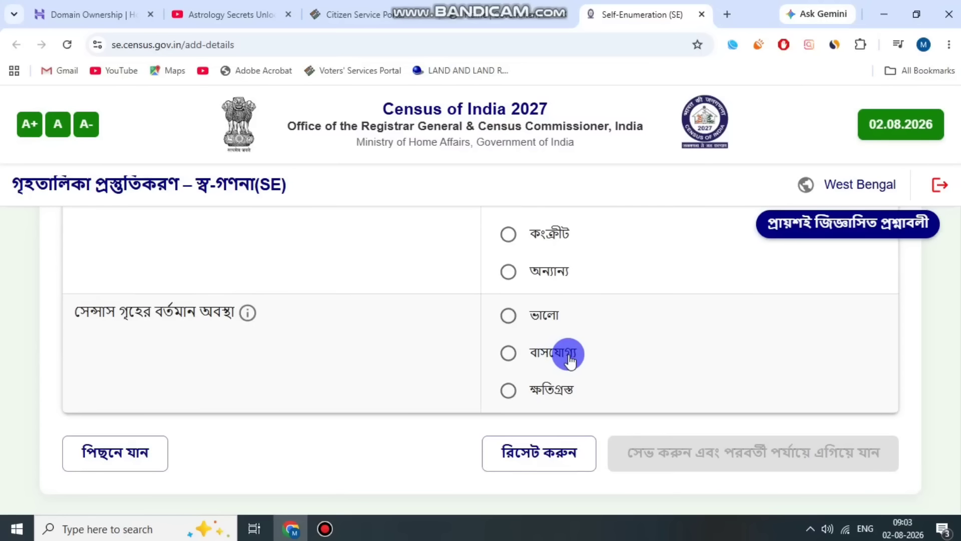
click(508, 353)
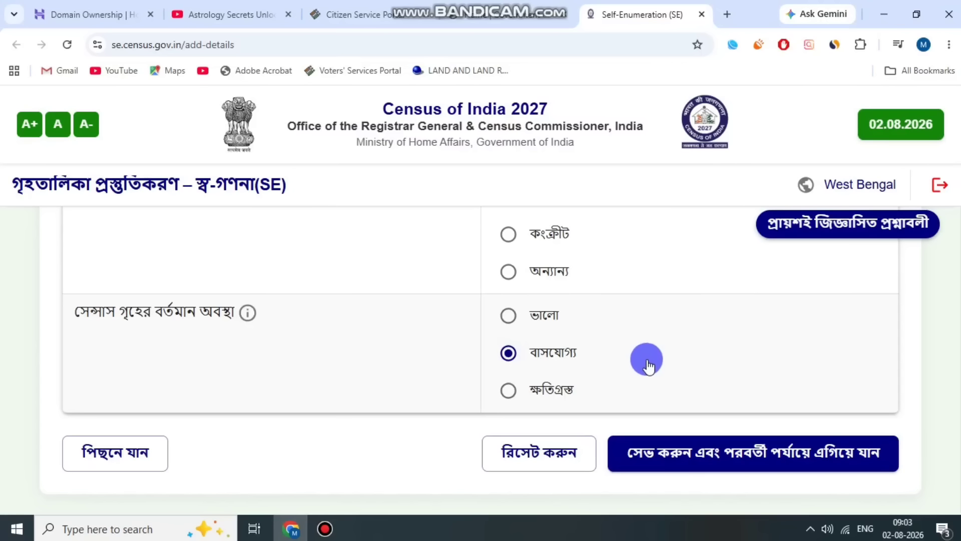
click(731, 453)
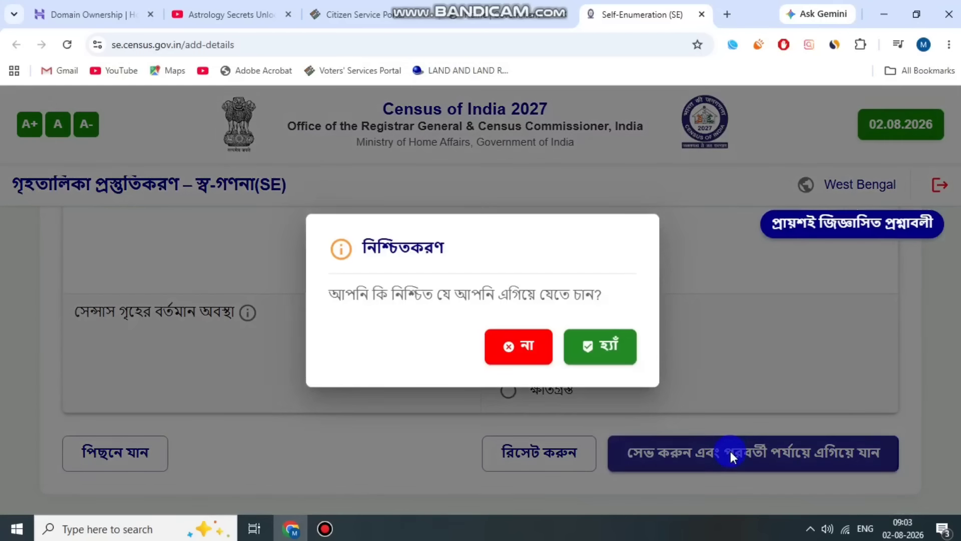
click(609, 346)
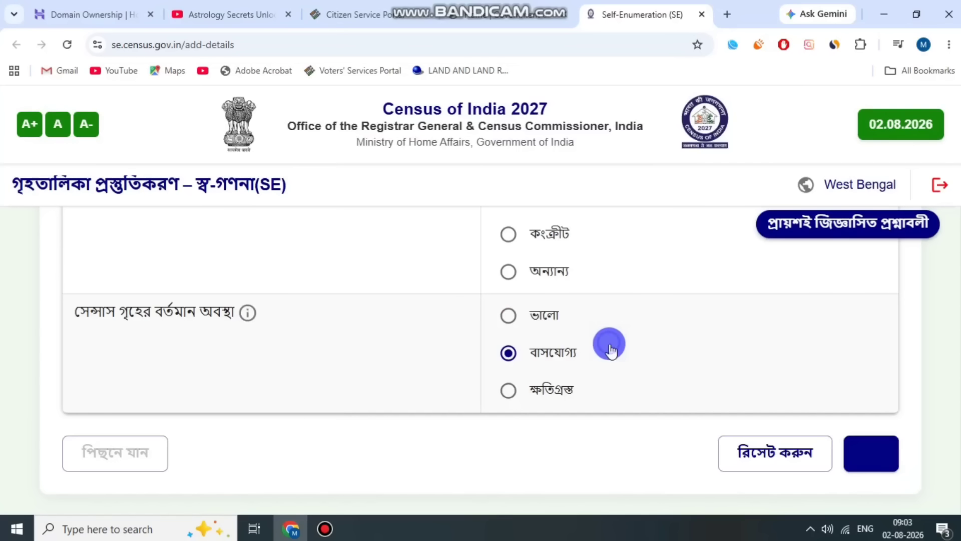
Enter 4 as the total number of members normally residing in the household.
scroll(626, 324, down, 4)
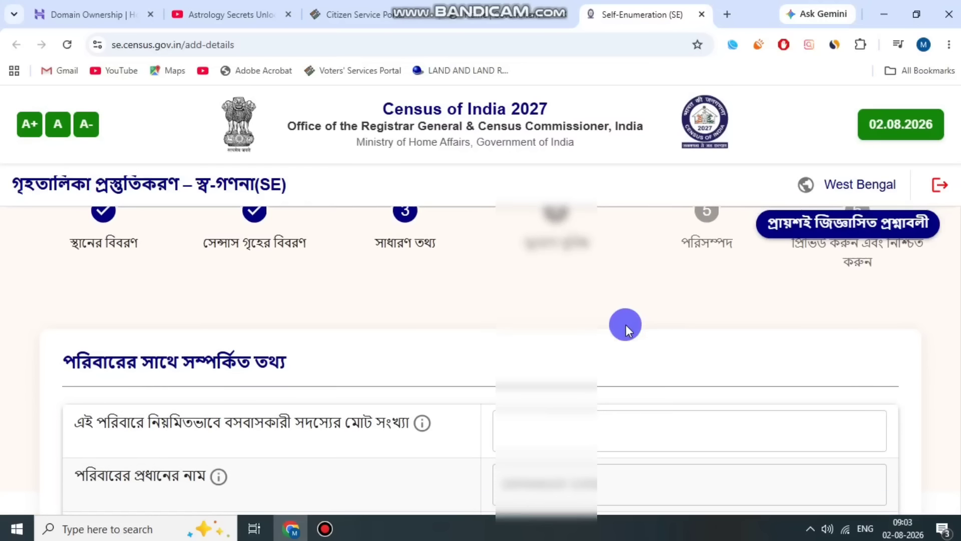
scroll(430, 323, down, 1)
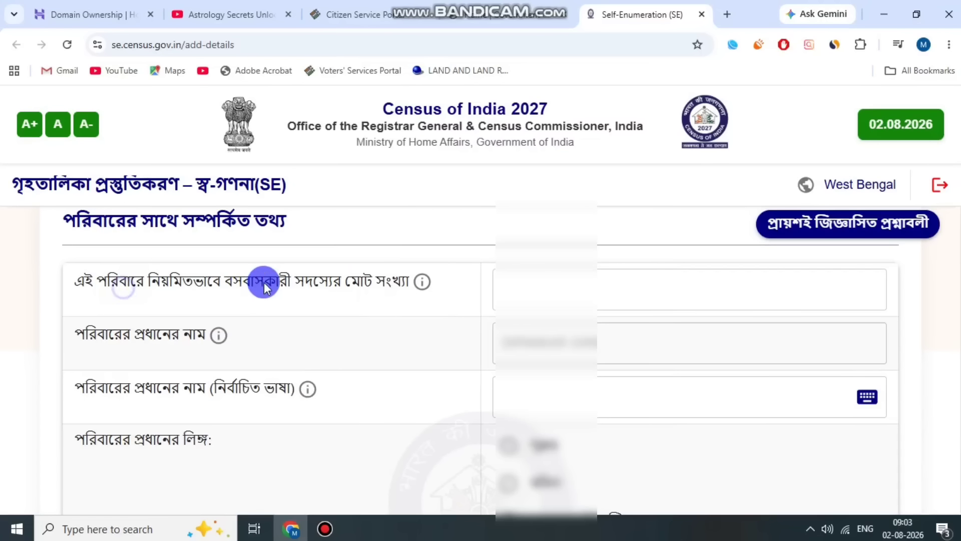
click(562, 279)
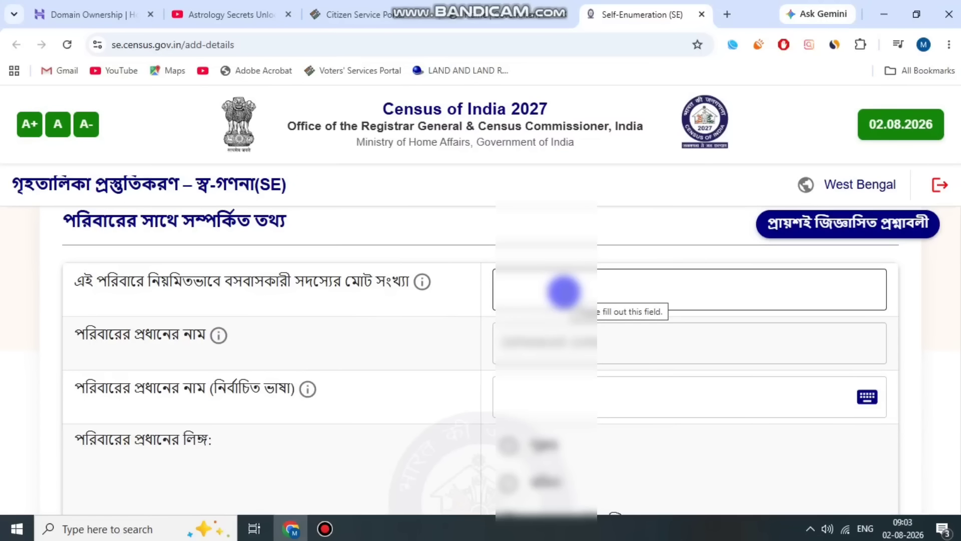
click(563, 292)
text(4)
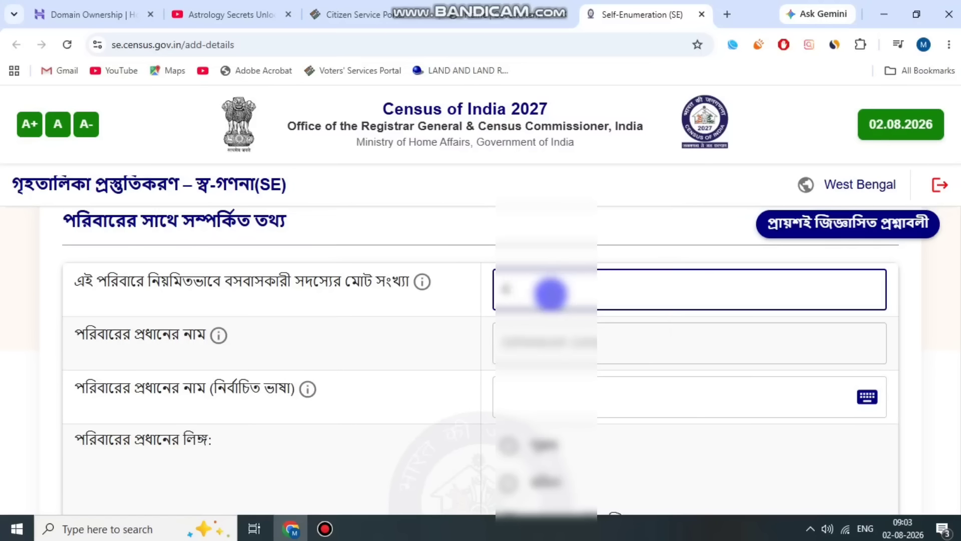
Fill in the household head's name in the selected language, using the suggested entry.
click(158, 328)
click(564, 334)
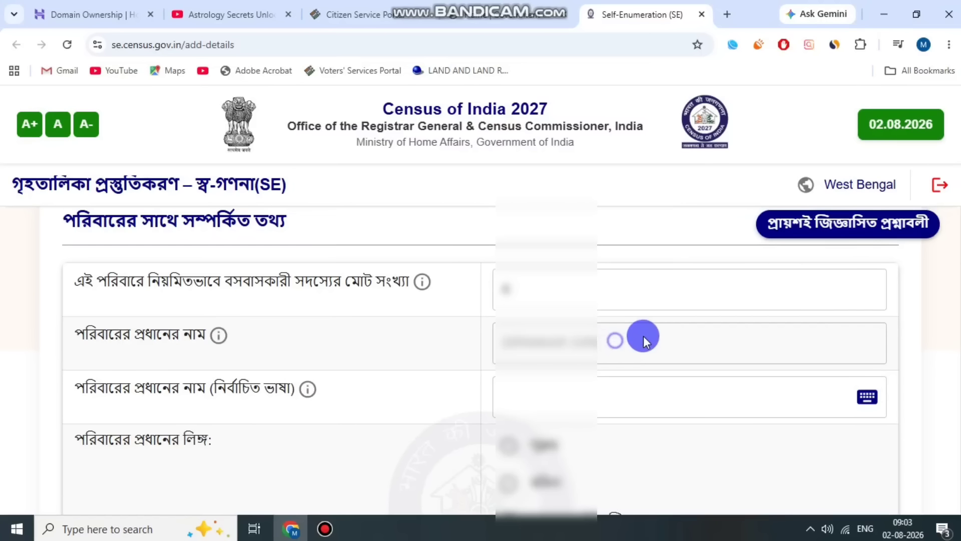
scroll(551, 331, down, 1)
click(147, 328)
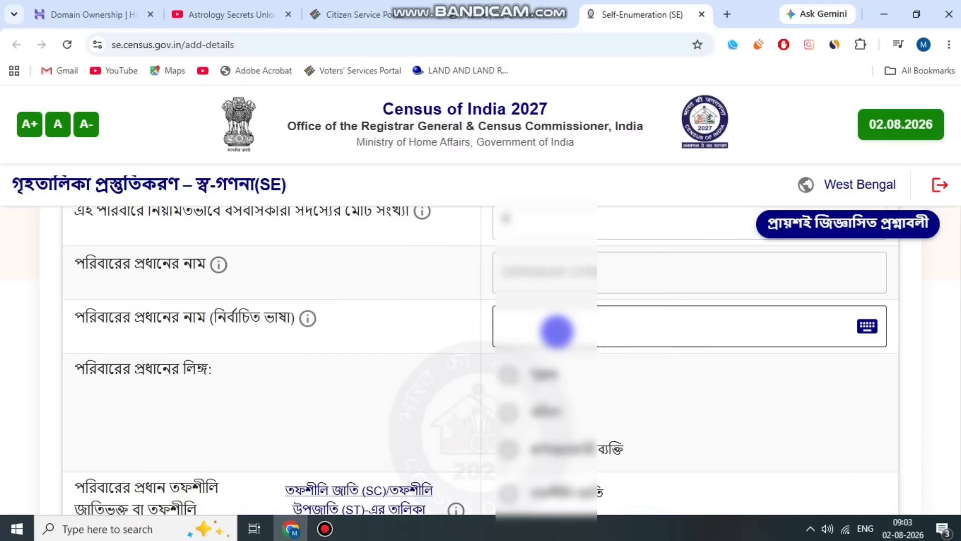
click(552, 329)
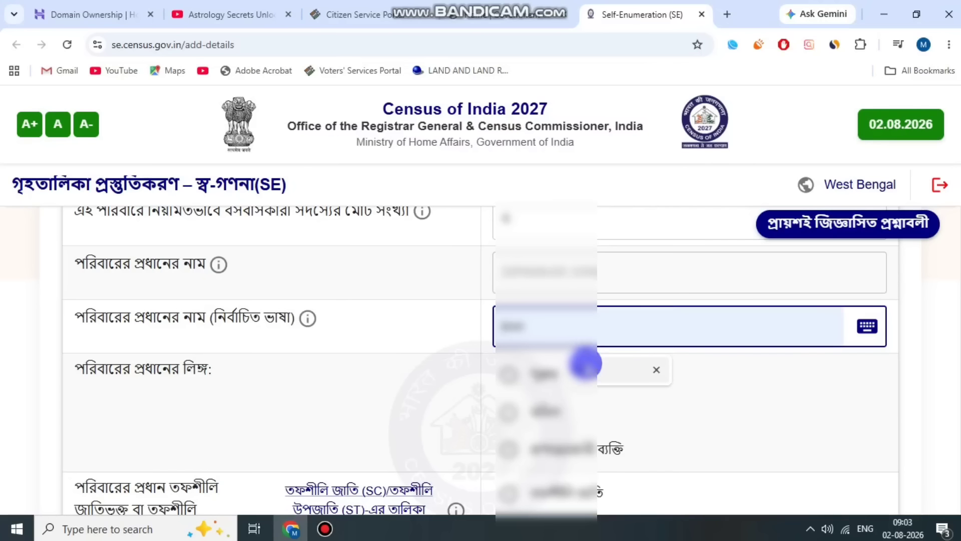
click(589, 370)
click(468, 326)
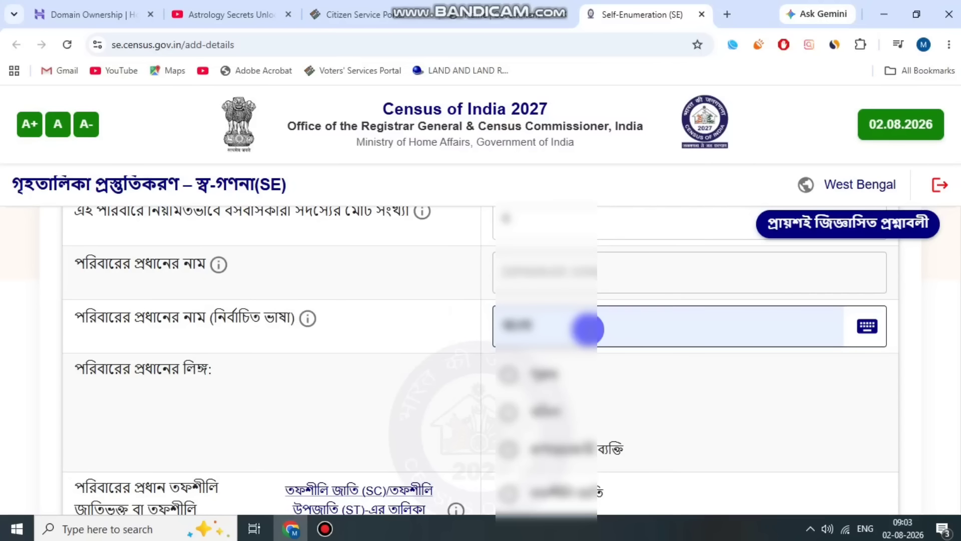
Set the sex of the household head to পুরুষ (male).
scroll(576, 329, down, 1)
click(133, 295)
click(252, 295)
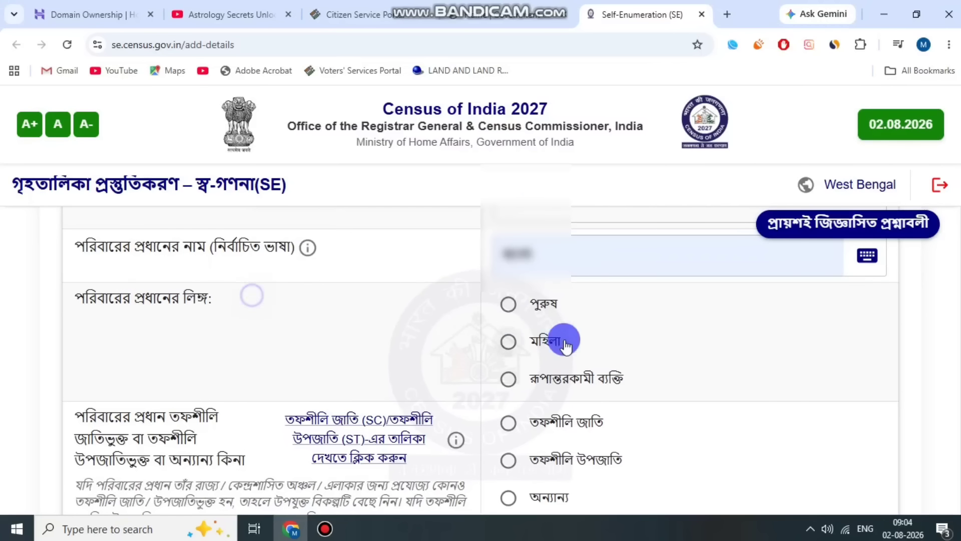
click(508, 304)
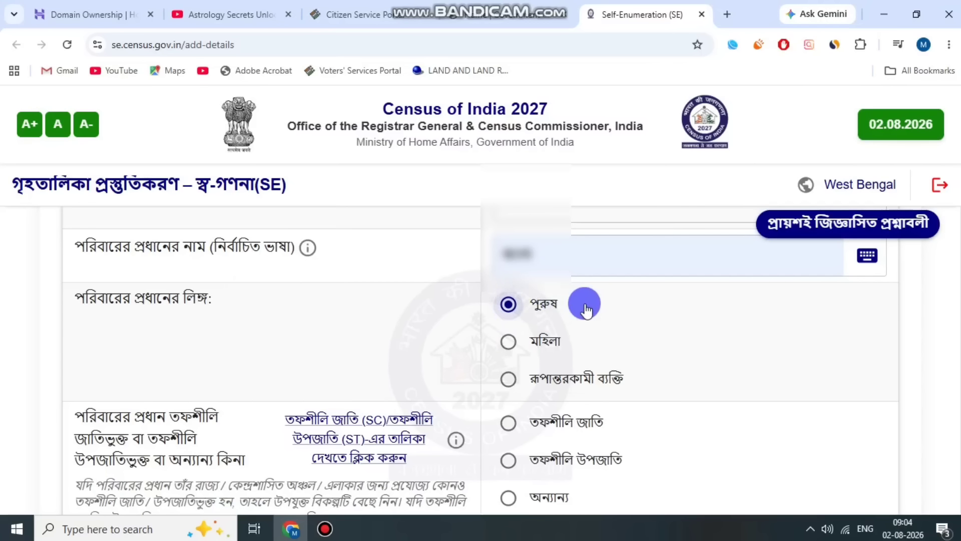
Select অন্যান্য (other) for whether the household head belongs to a Scheduled Caste or Scheduled Tribe.
scroll(587, 306, down, 1)
click(151, 340)
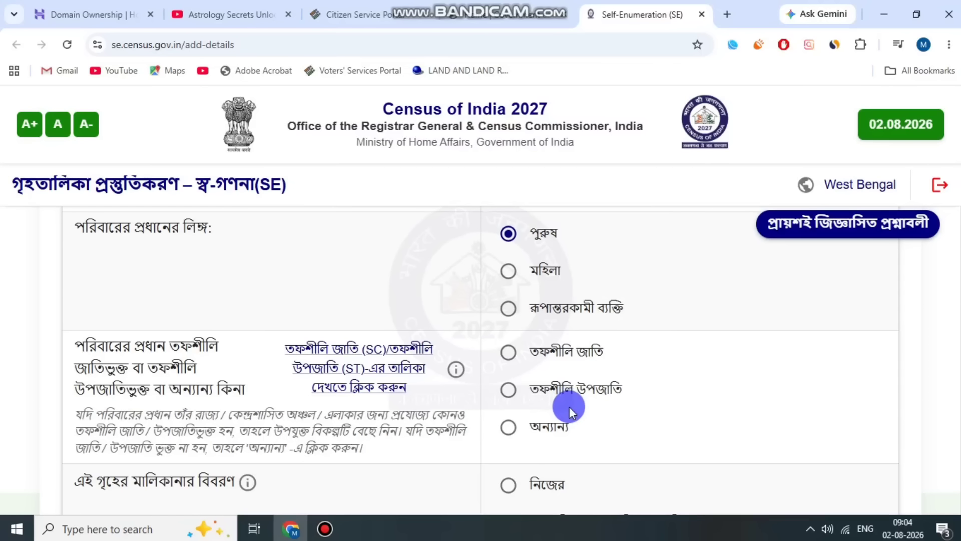
scroll(569, 407, down, 1)
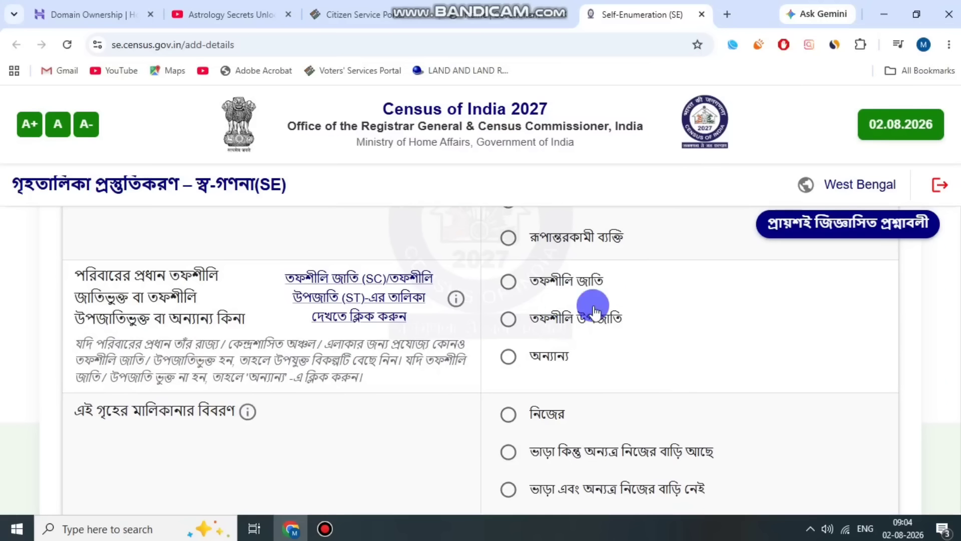
drag(598, 353, 507, 366)
click(507, 366)
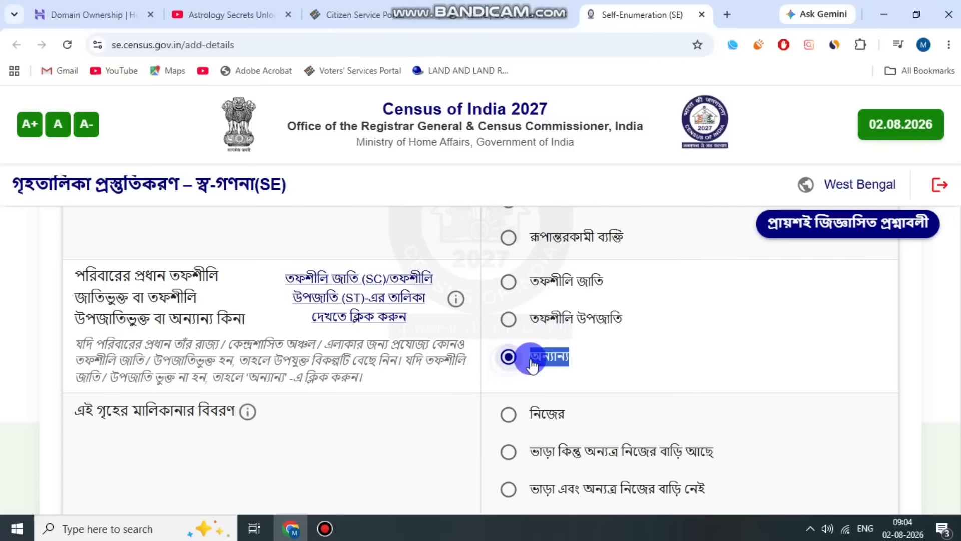
click(583, 365)
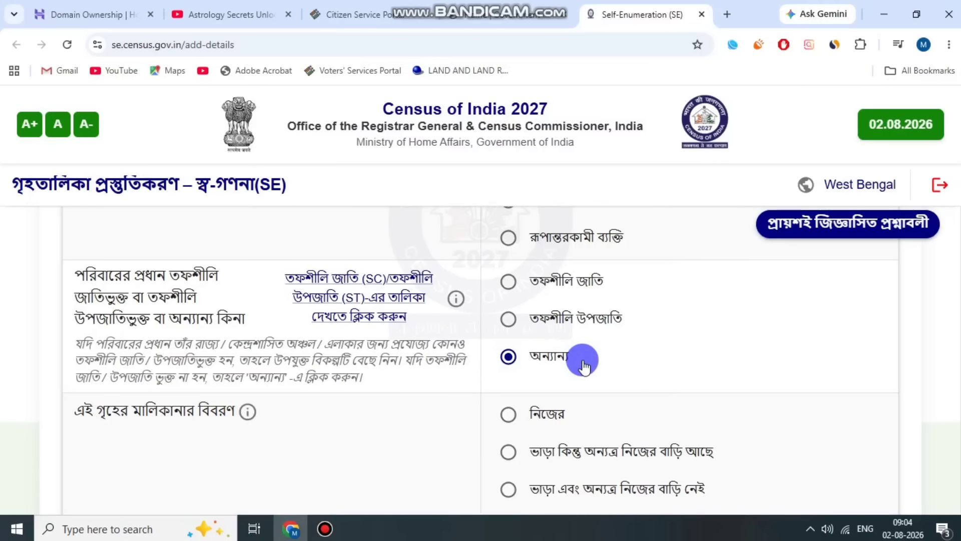
Set the ownership status of the house to নিজের (owned).
scroll(586, 358, down, 1)
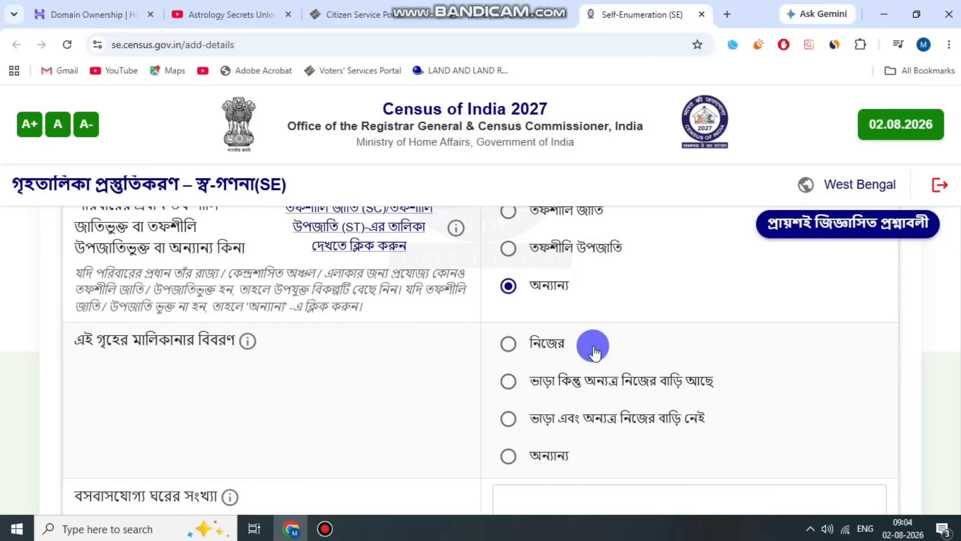
scroll(595, 353, down, 1)
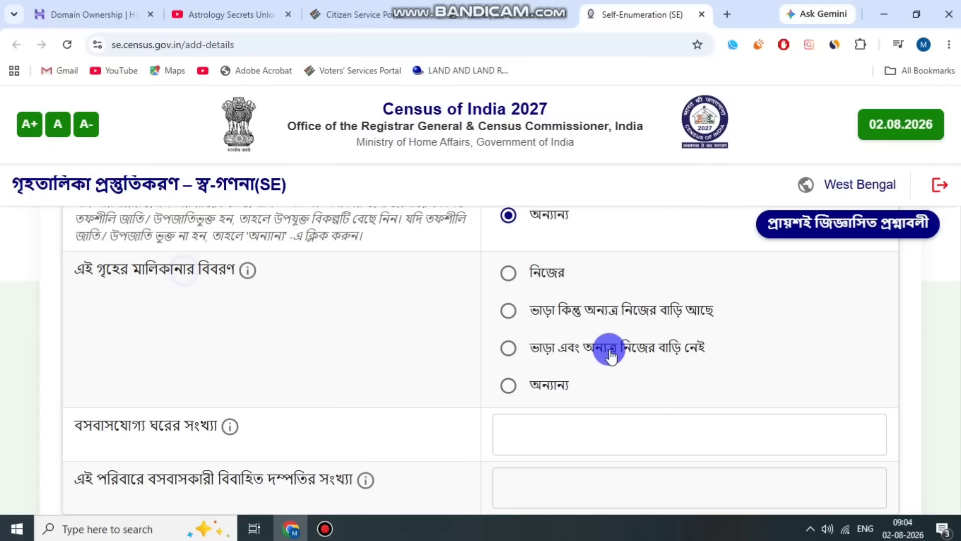
click(507, 273)
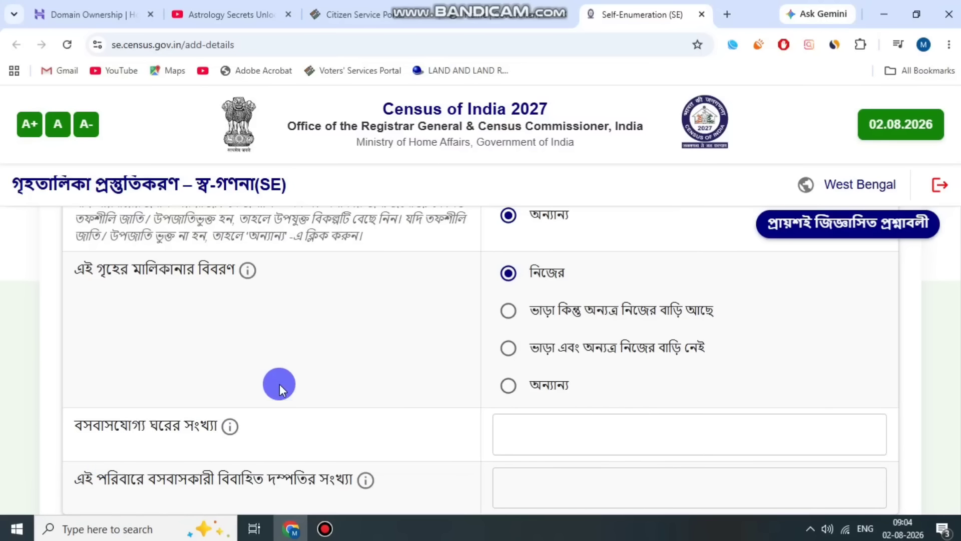
Enter 3 as the number of dwelling rooms available to the household.
scroll(276, 390, down, 2)
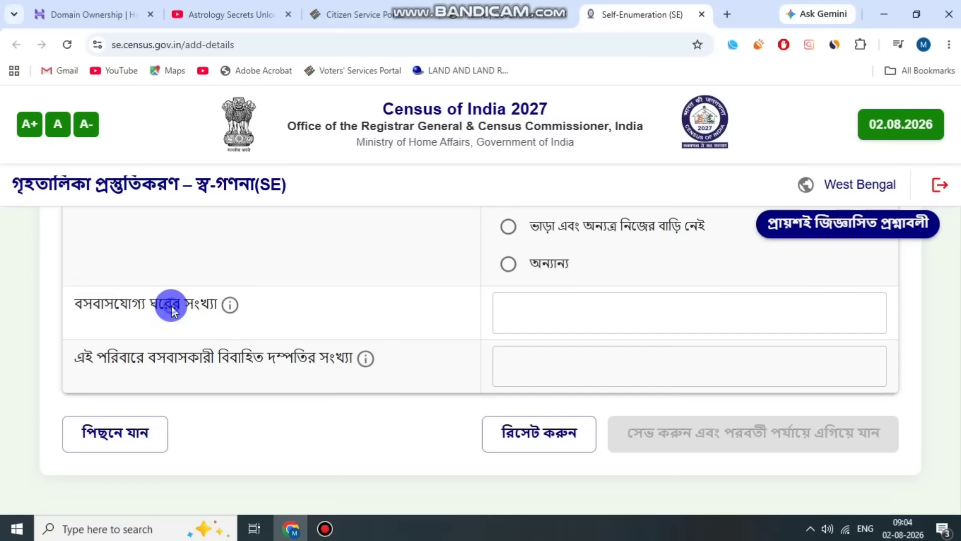
click(576, 317)
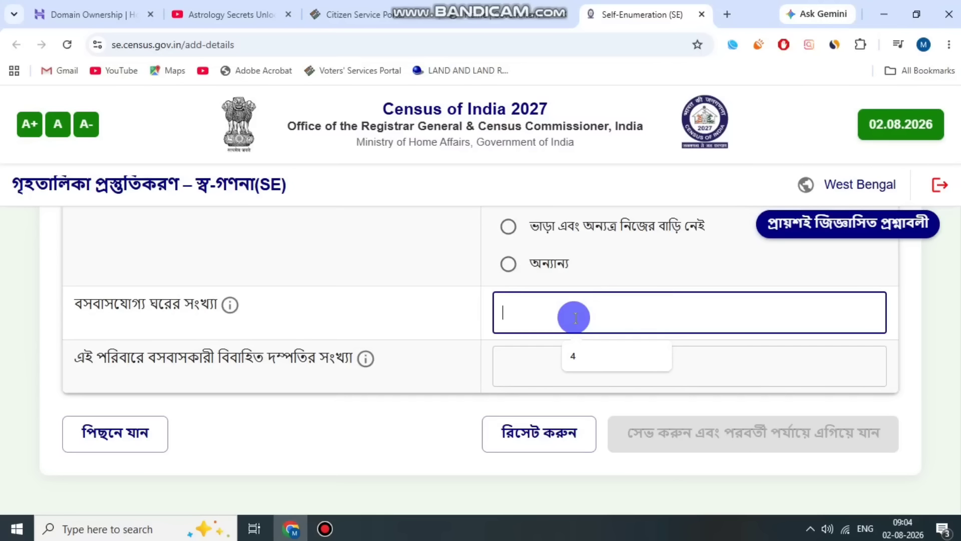
text(3)
Enter 1 as the number of married couples living in the household, then save the page and confirm proceeding to the next section.
click(293, 359)
click(548, 358)
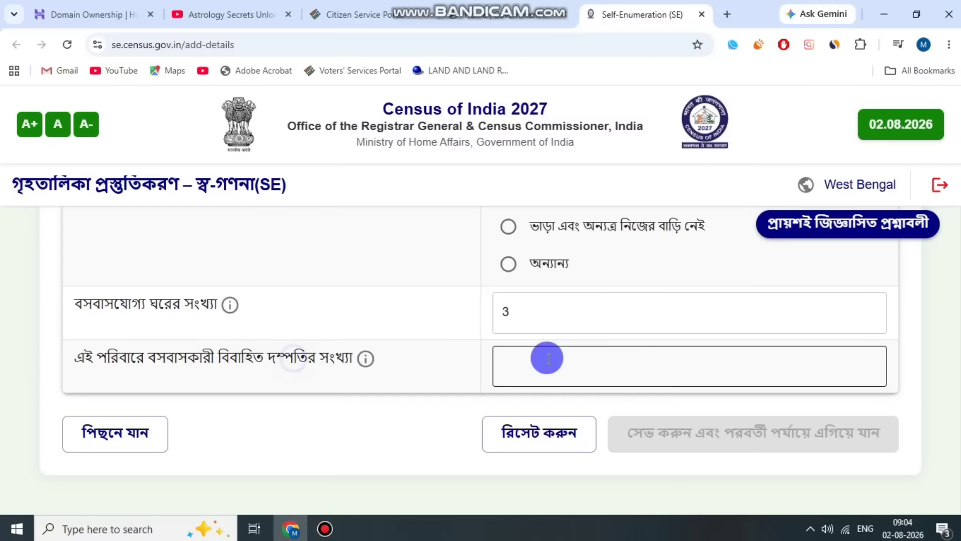
click(548, 361)
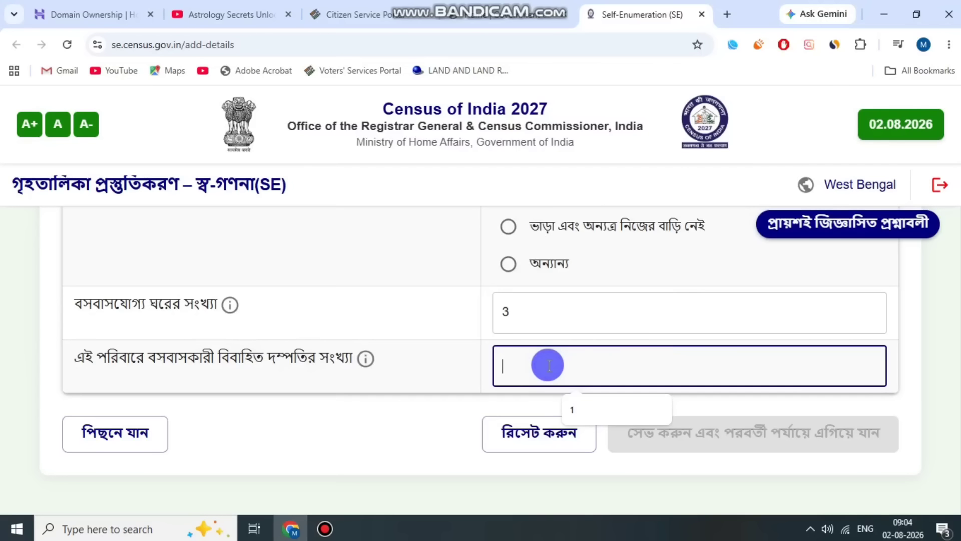
click(591, 406)
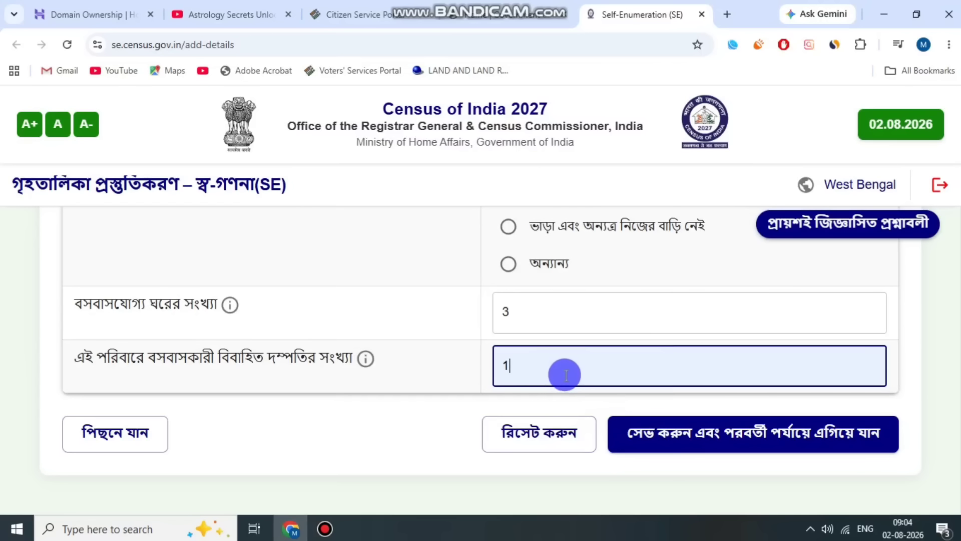
click(687, 450)
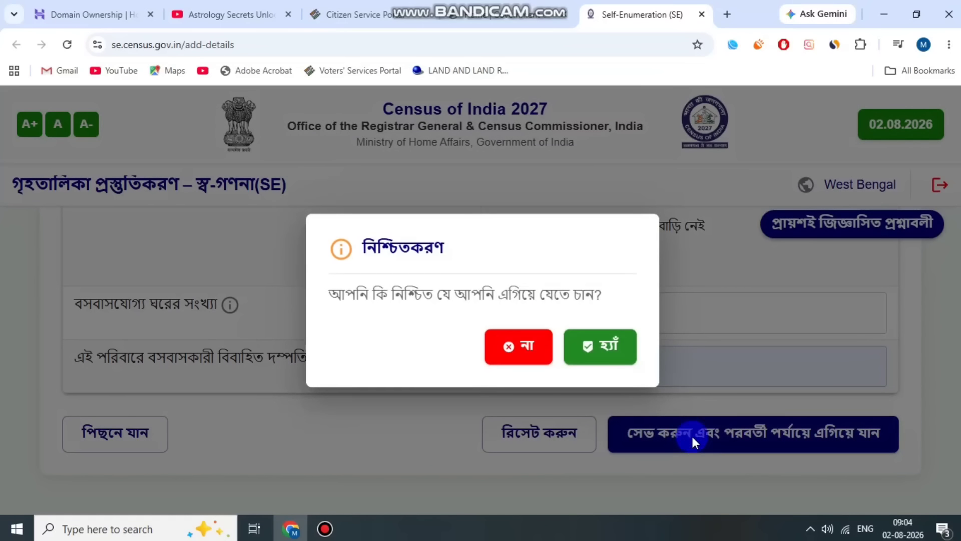
click(611, 350)
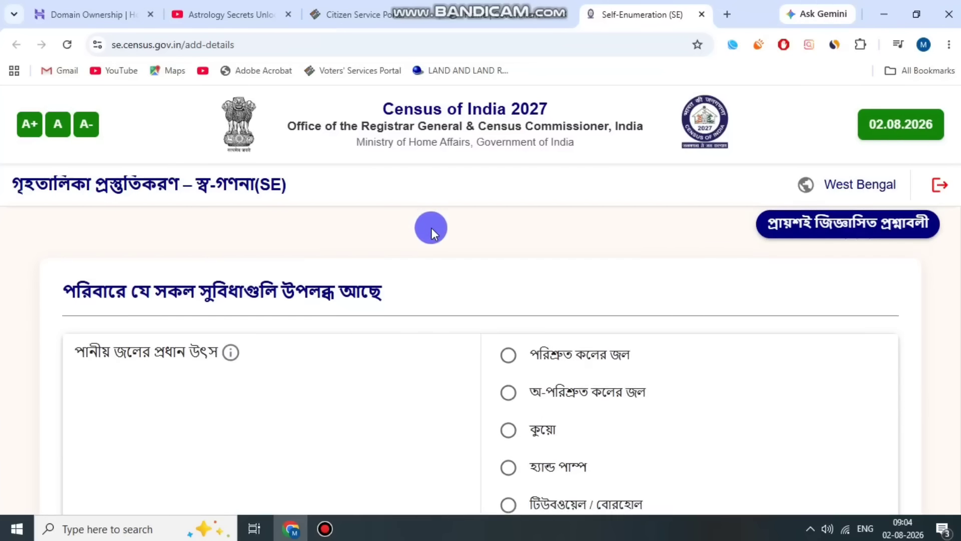
Set the main source of drinking water to টিউবওয়েল / বোরহোল (tubewell / borehole).
scroll(432, 227, down, 1)
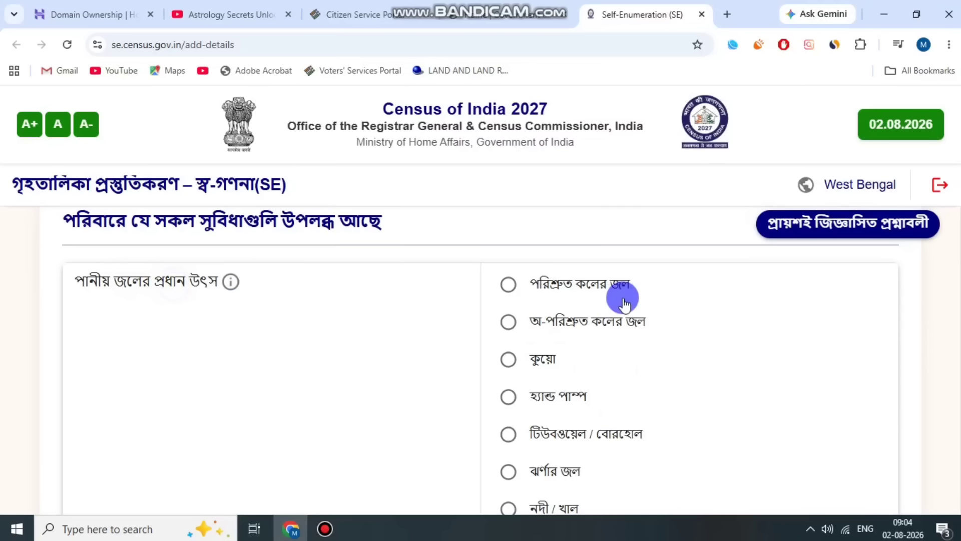
scroll(680, 345, down, 1)
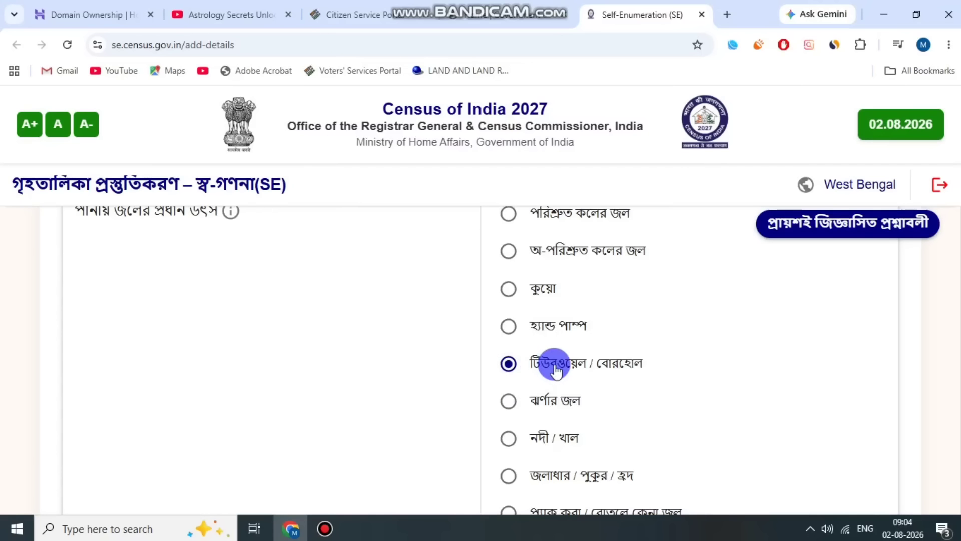
scroll(559, 373, up, 2)
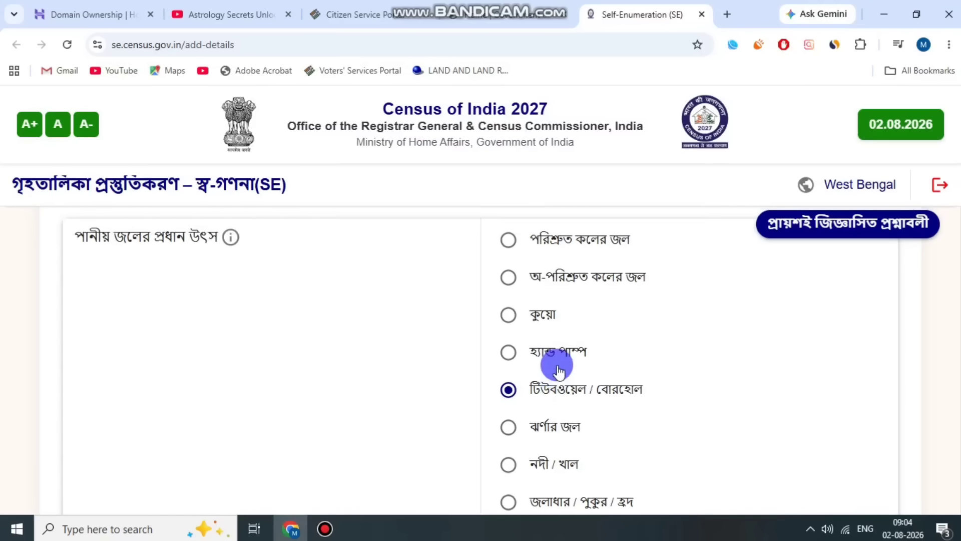
Set the location of the drinking water source to বাড়ির চৌহদ্দীর কাছে (near the premises).
scroll(616, 375, down, 3)
scroll(651, 331, down, 3)
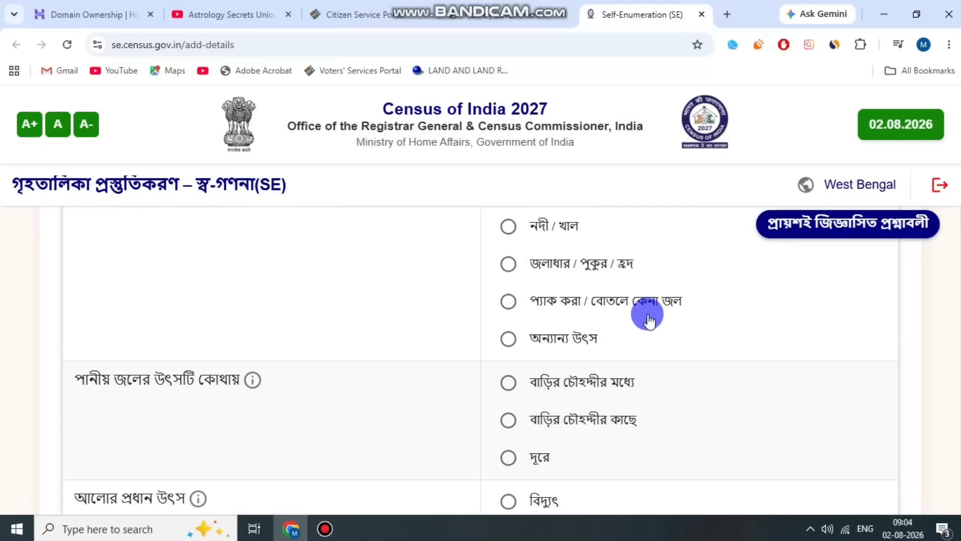
click(156, 379)
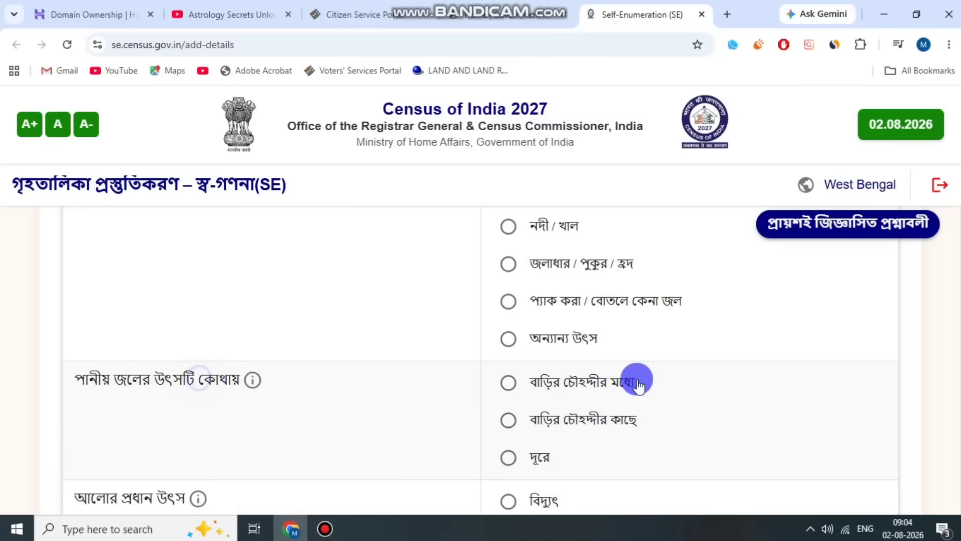
scroll(630, 360, down, 2)
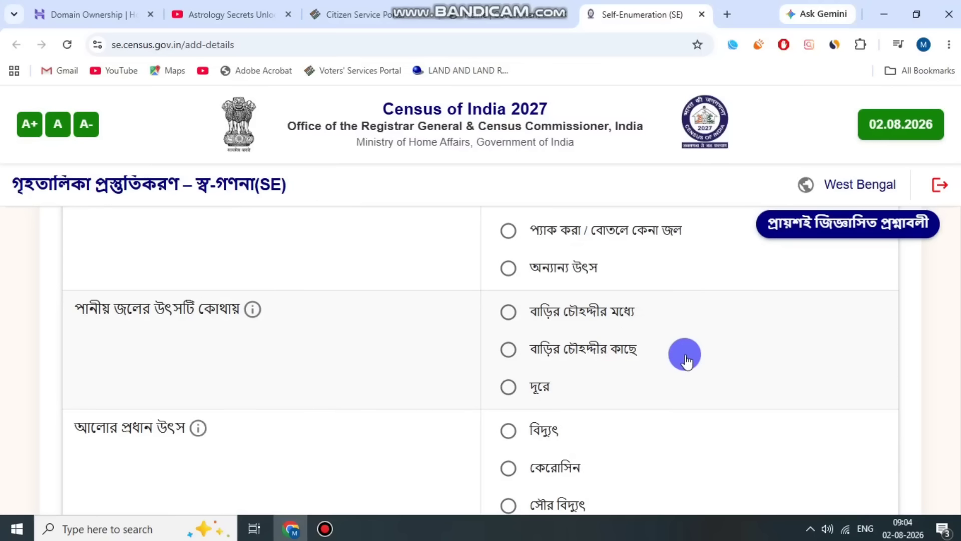
click(509, 349)
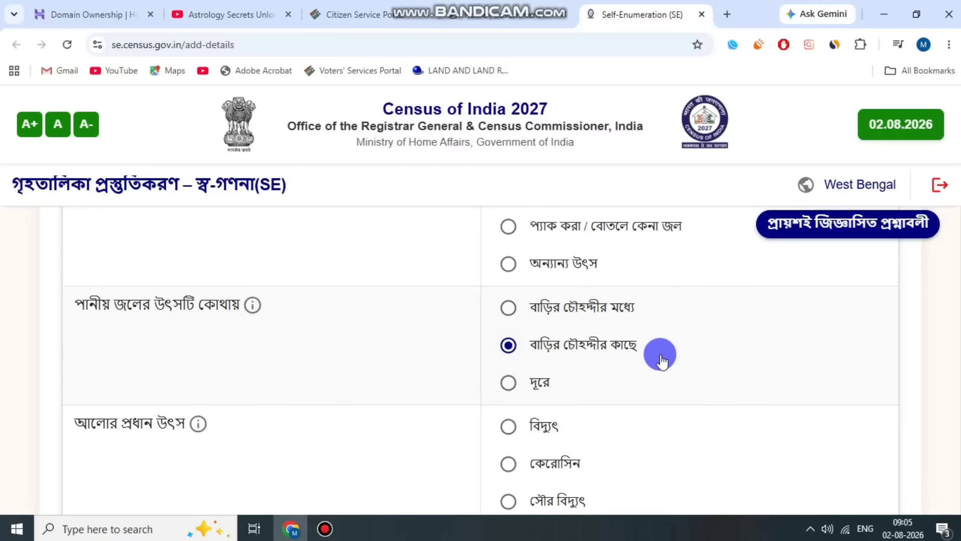
Set the main source of lighting to বিদ্যুৎ (electricity).
scroll(659, 353, down, 2)
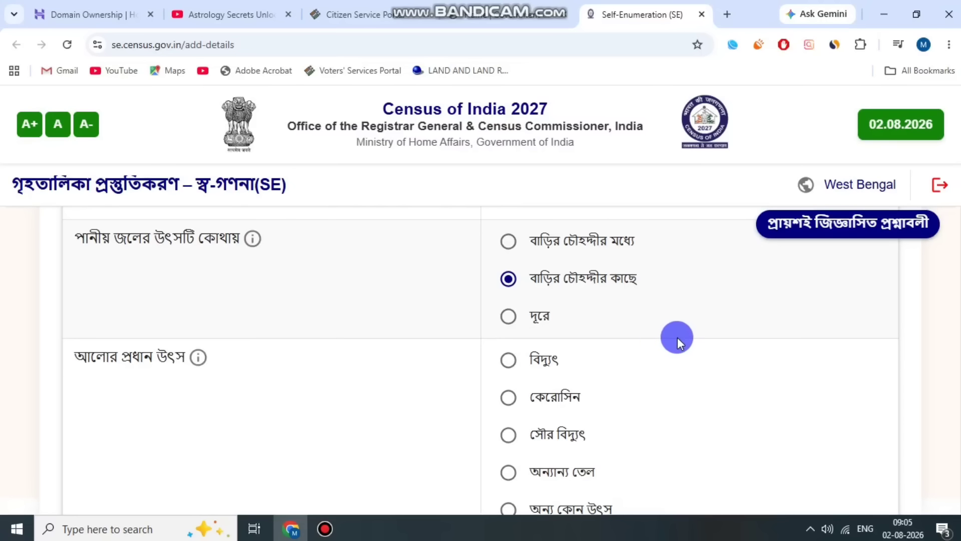
scroll(675, 337, down, 1)
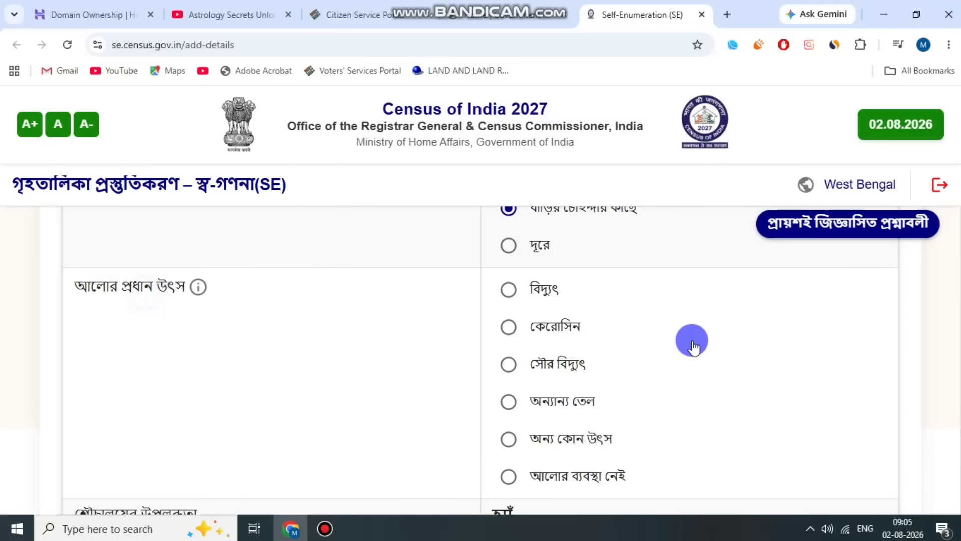
double_click(540, 293)
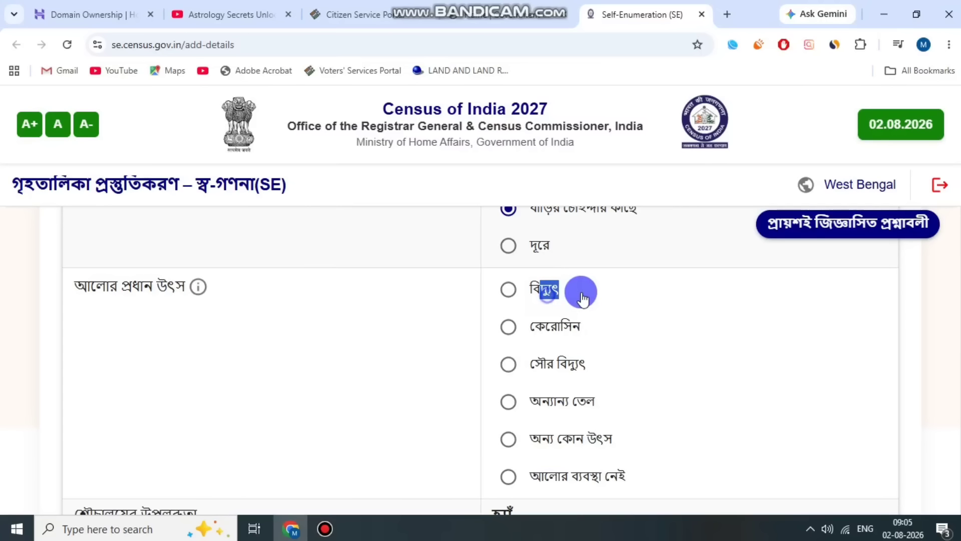
click(508, 289)
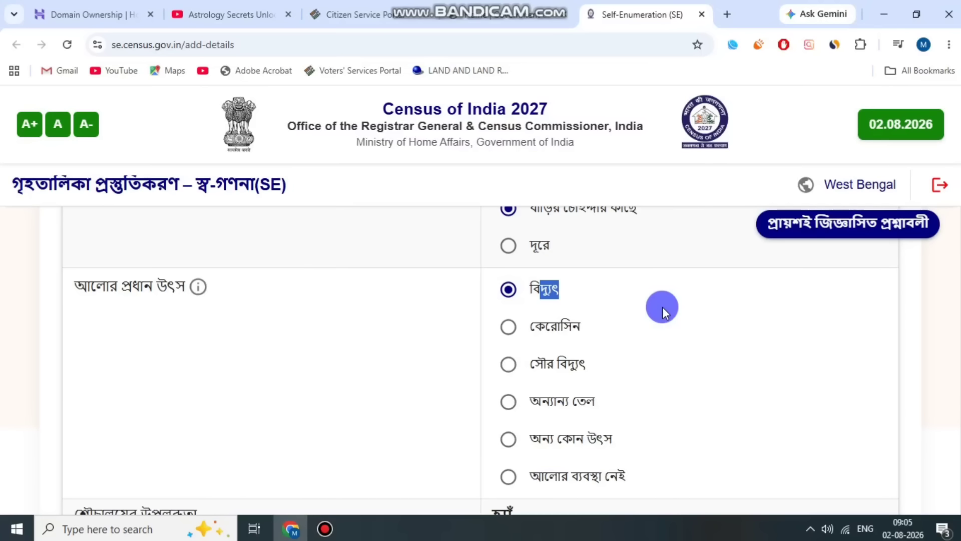
Set the latrine availability to কেবলমাত্র এই পরিবারটির ব্যবহারের জন্য (exclusively for this household).
scroll(681, 328, down, 3)
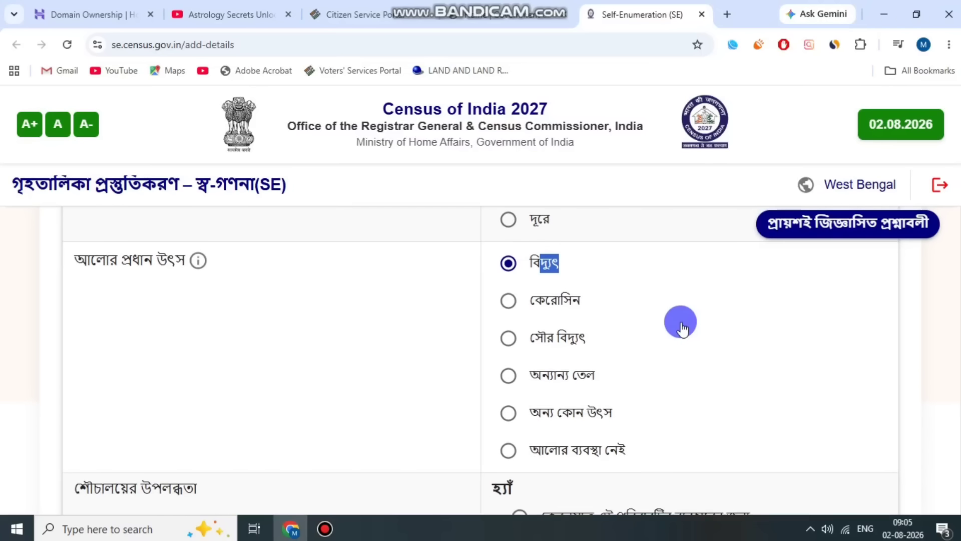
scroll(552, 315, down, 1)
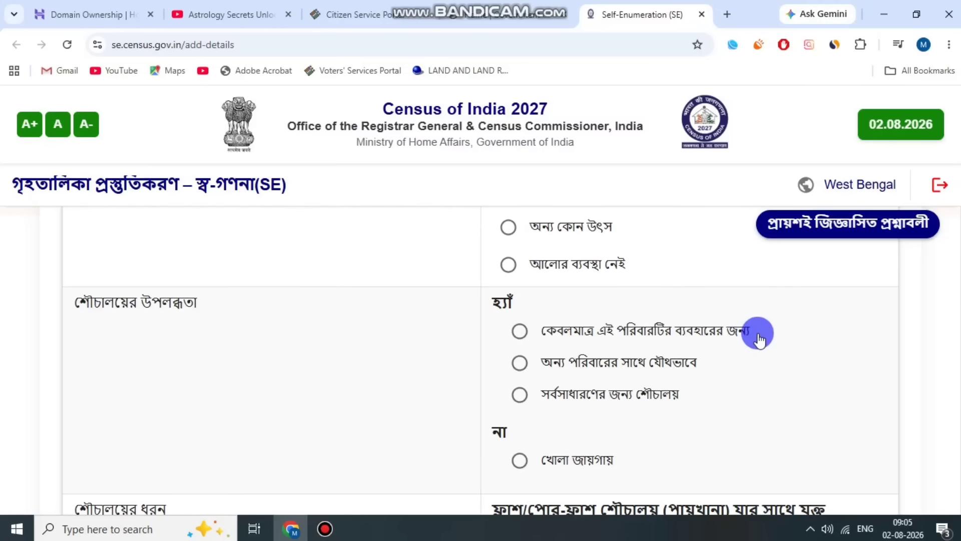
double_click(599, 326)
drag(700, 331, 749, 331)
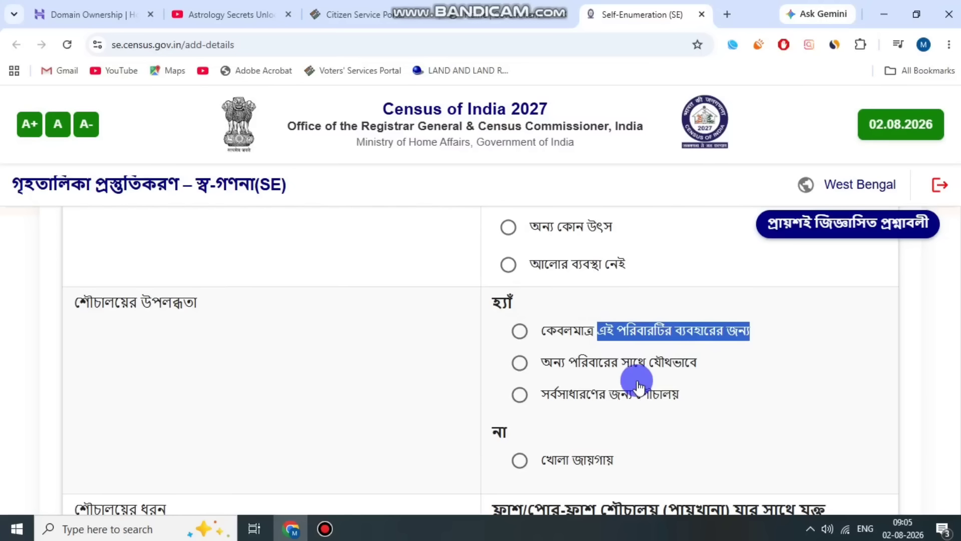
click(517, 333)
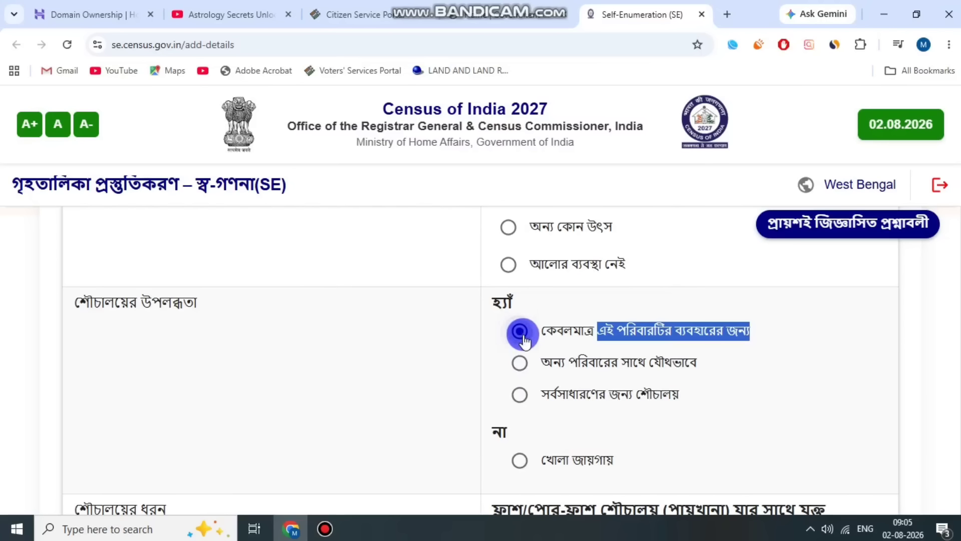
click(474, 330)
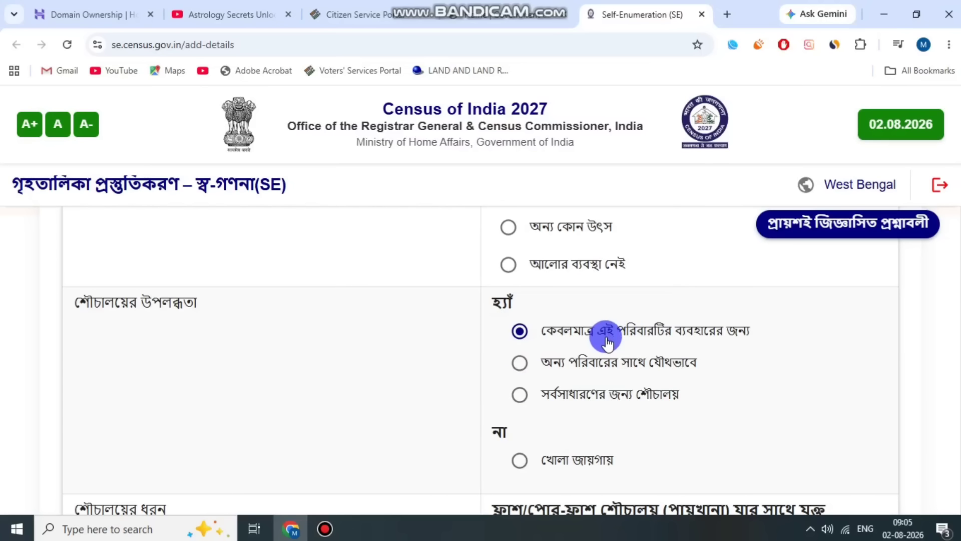
Set the latrine type to the improved pit latrine with slab (ঢাকনা যুক্ত) under একটি কুয়ো/পীট যুক্ত পায়খানা (single pit).
scroll(615, 366, down, 2)
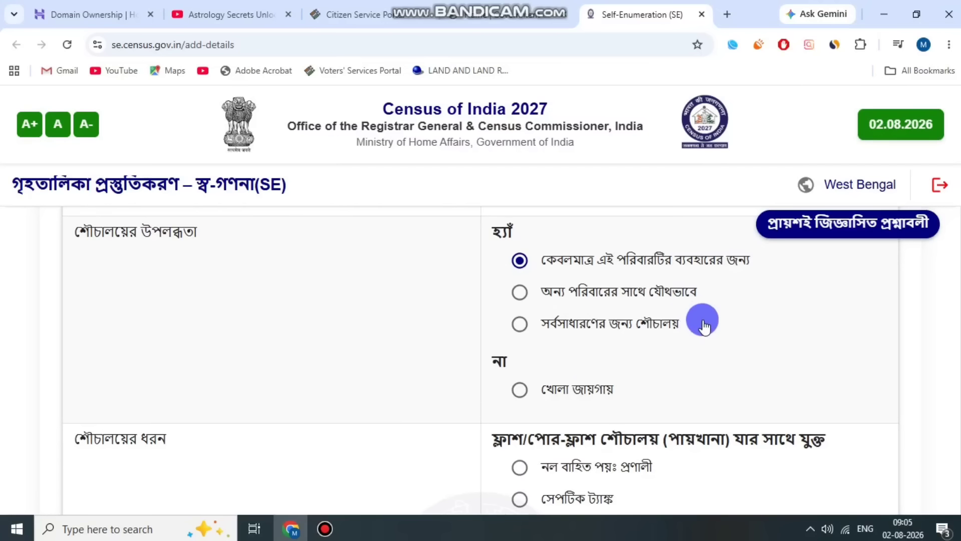
scroll(706, 324, down, 2)
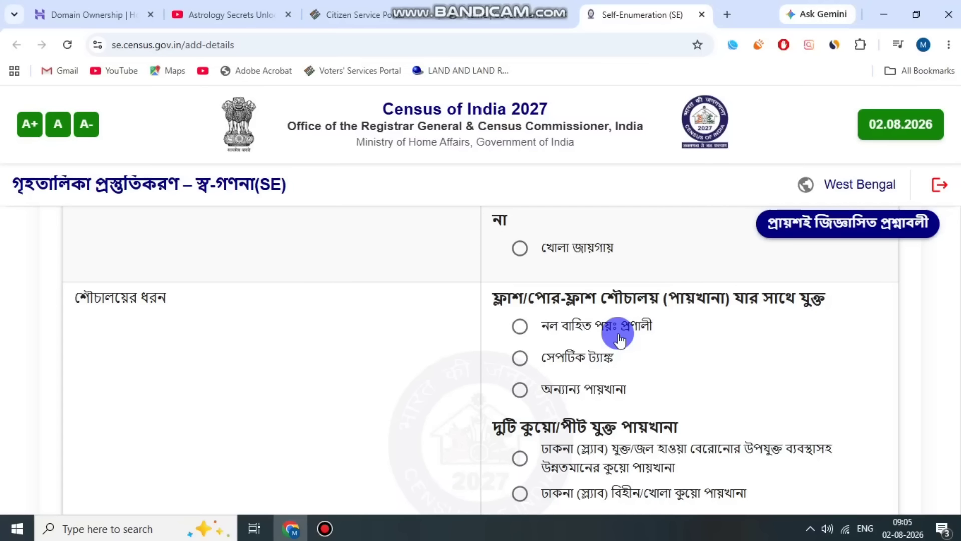
scroll(648, 345, down, 1)
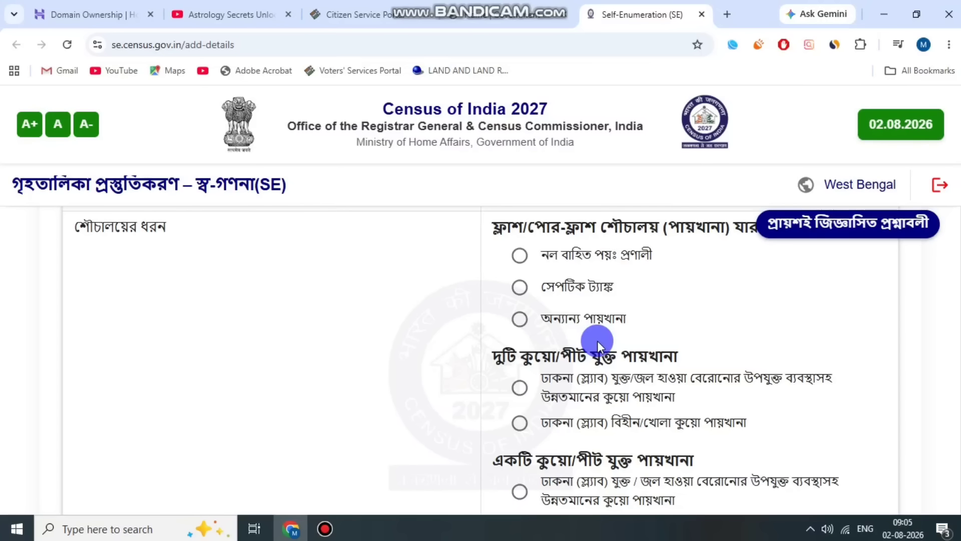
scroll(597, 341, down, 2)
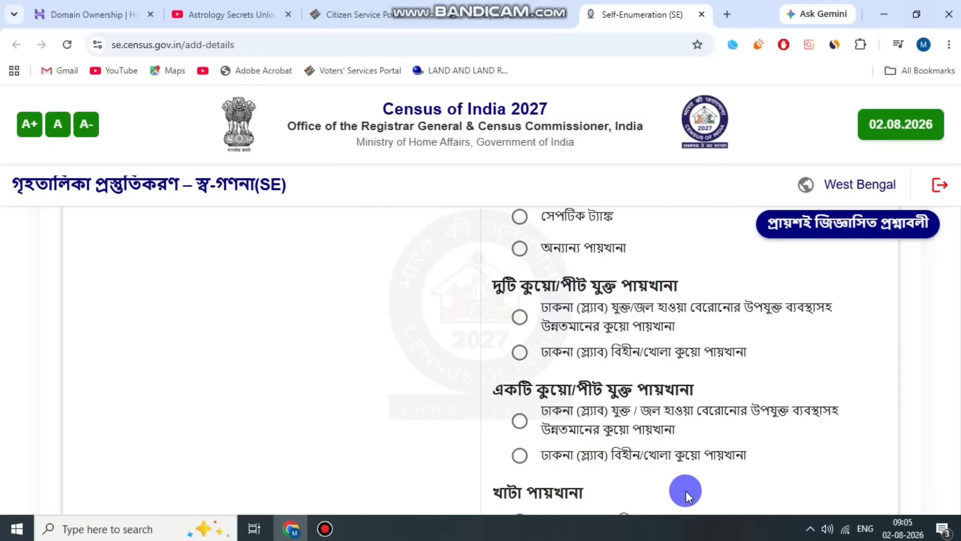
scroll(545, 446, down, 2)
scroll(545, 445, down, 2)
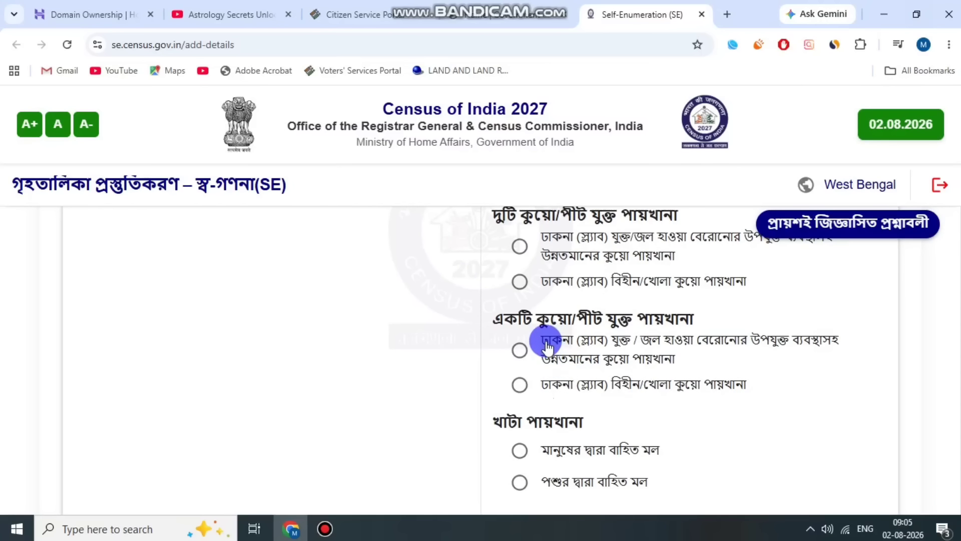
click(529, 349)
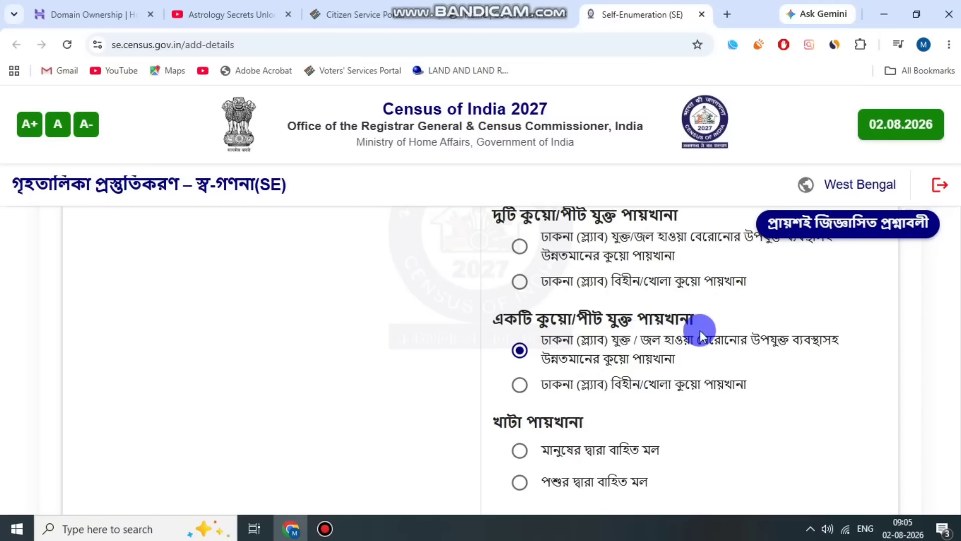
Set the waste water outlet connection to কোন নর্দমা নেই (no drainage).
scroll(766, 347, down, 4)
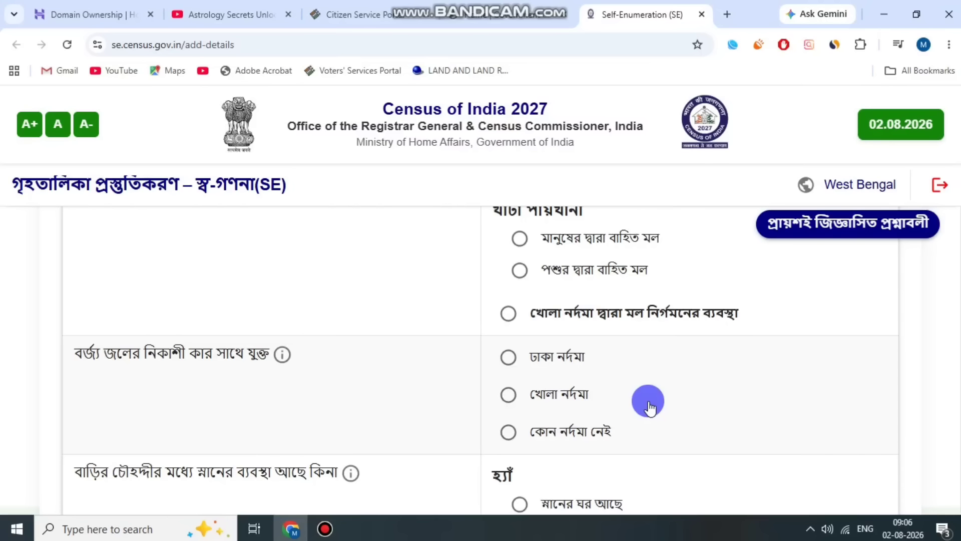
scroll(649, 407, down, 1)
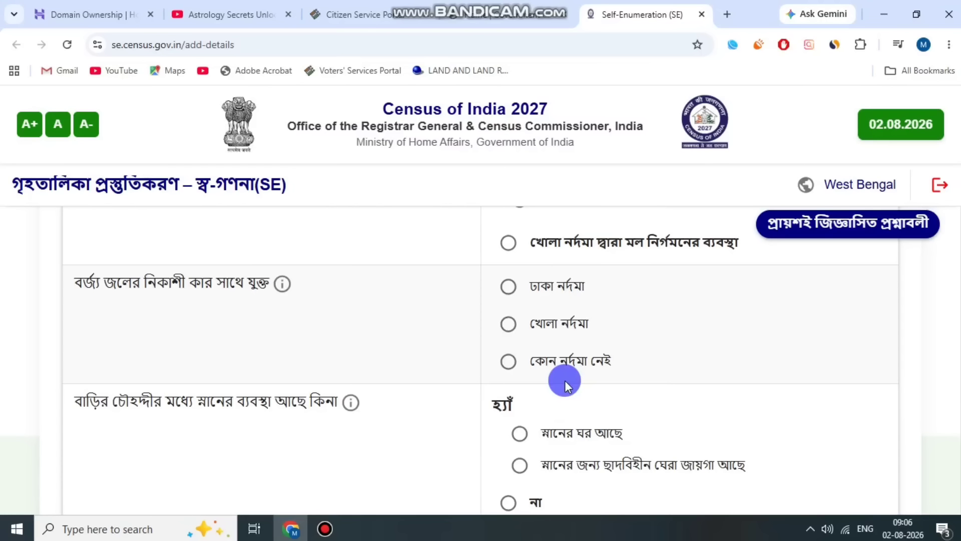
click(509, 360)
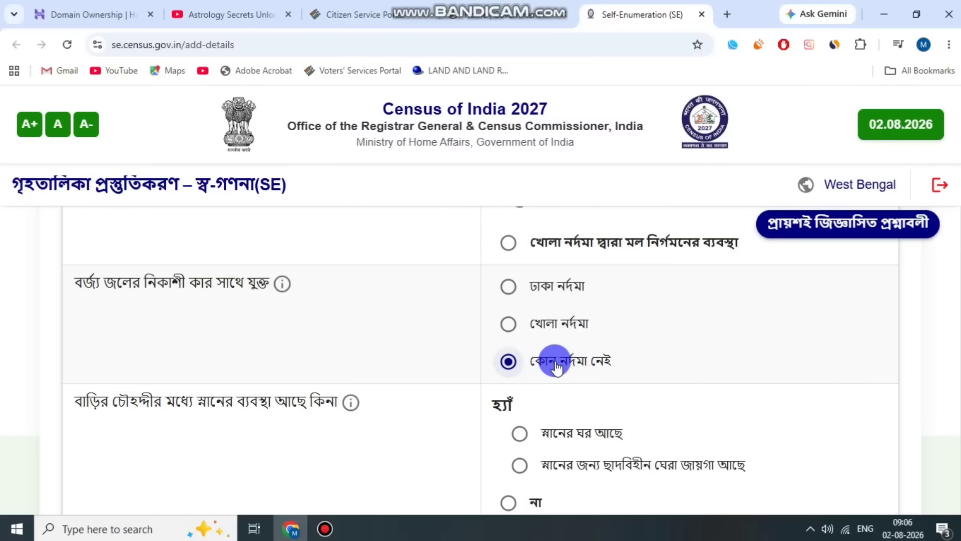
click(646, 365)
Answer না (no) for whether a bathing facility is available within the premises.
scroll(345, 359, down, 1)
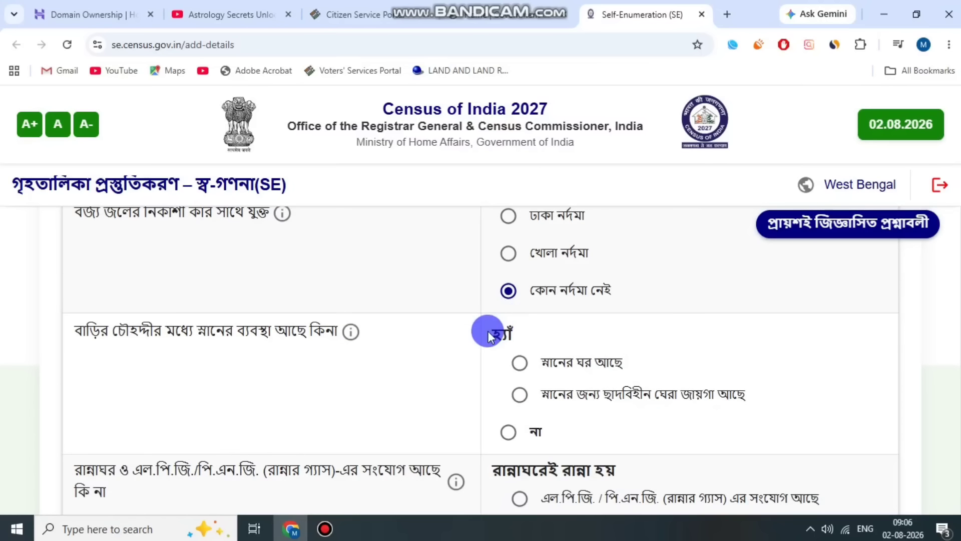
scroll(488, 332, down, 1)
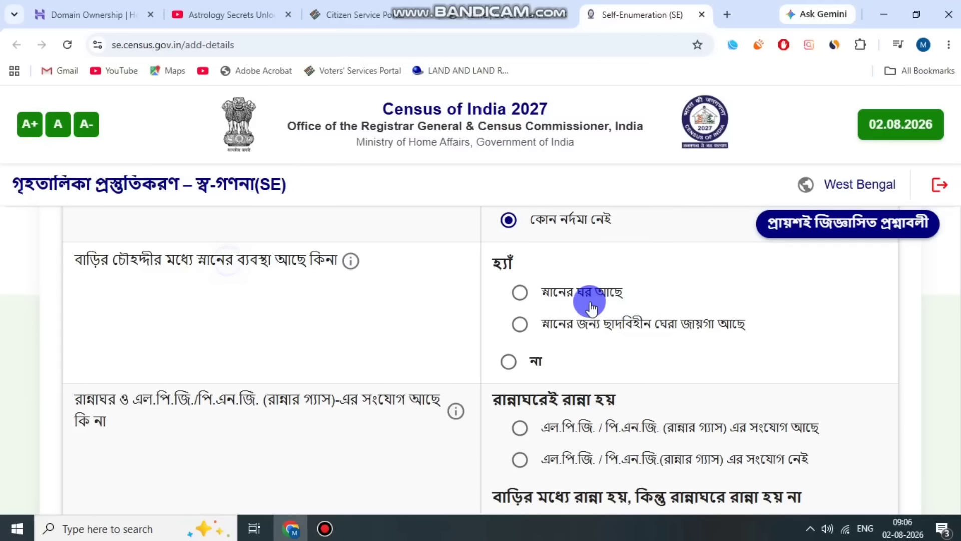
click(509, 361)
For kitchen and LPG/PNG connection, select the no-connection option (সংযোগ নেই) under রান্নাঘরেই রান্না হয় (cooking in the kitchen).
scroll(243, 345, down, 2)
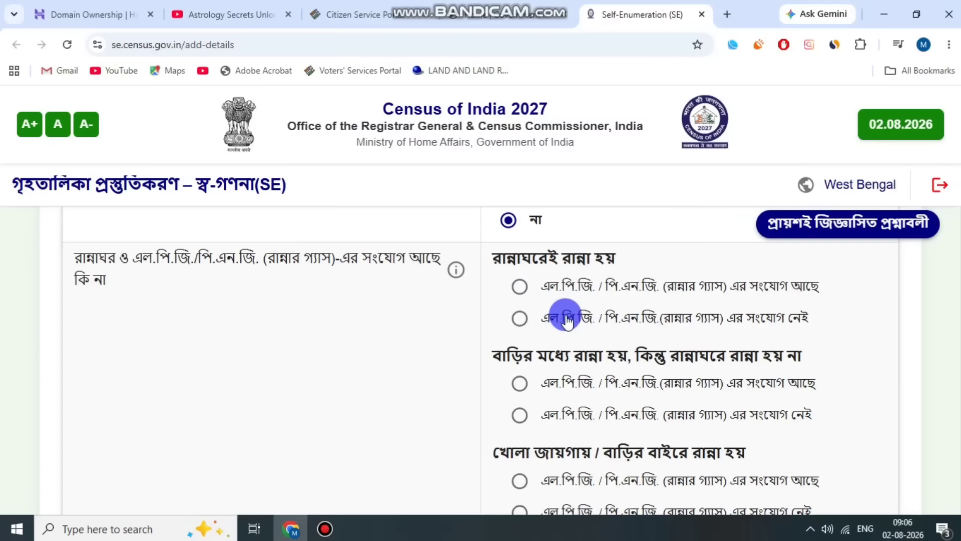
click(509, 318)
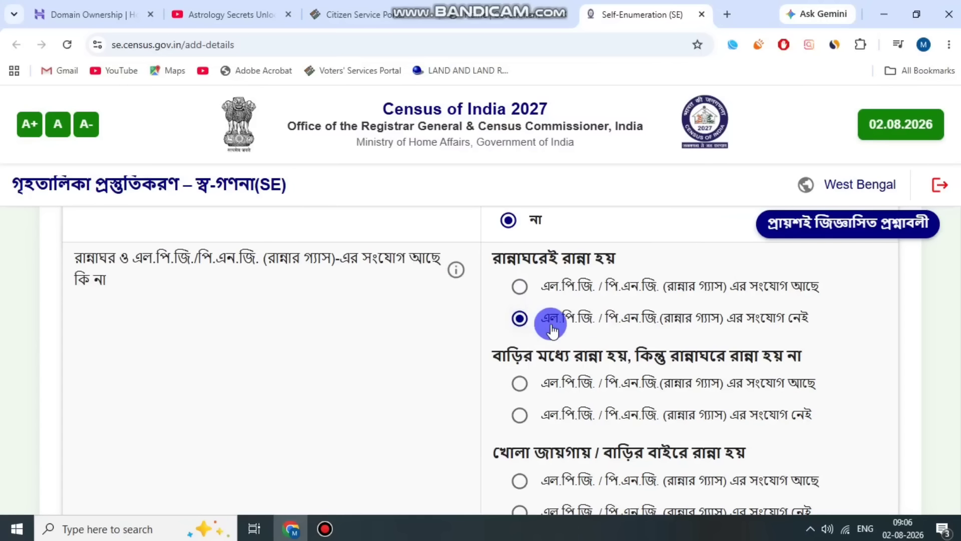
drag(611, 317, 761, 317)
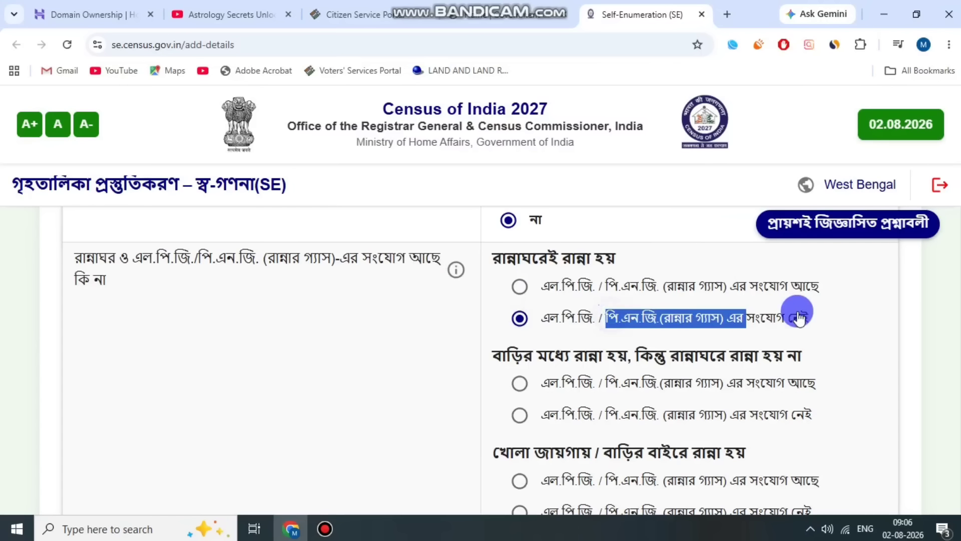
Change the kitchen and LPG/PNG answer to the connection-available option (সংযোগ আছে) under রান্নাঘরেই রান্না হয় (cooking in the kitchen).
click(841, 310)
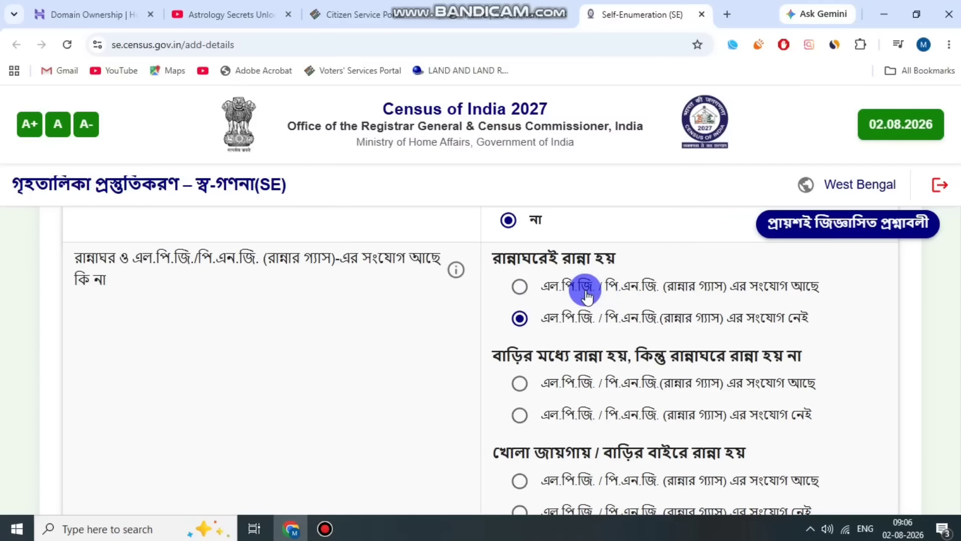
click(522, 286)
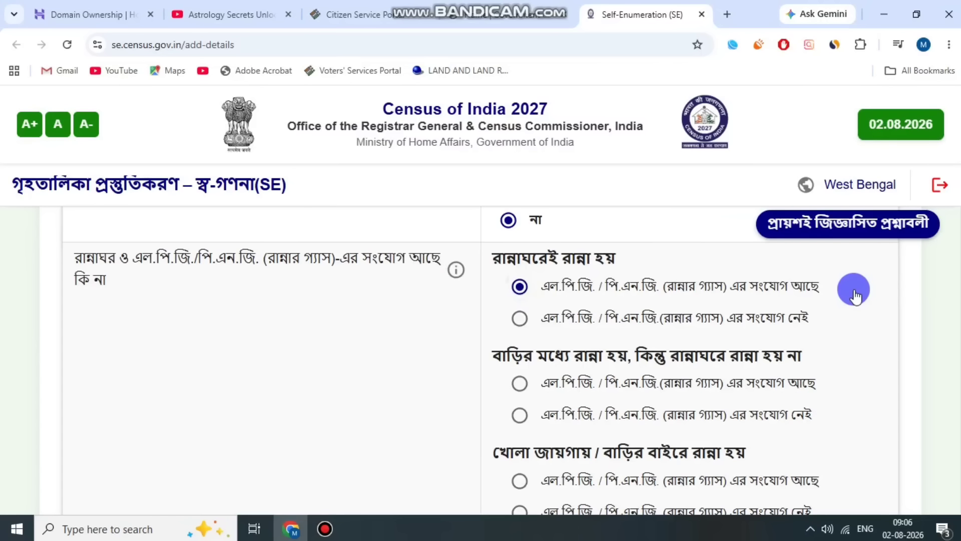
Save the page ending with the main cooking fuel question and confirm proceeding to the household assets page.
scroll(854, 290, down, 2)
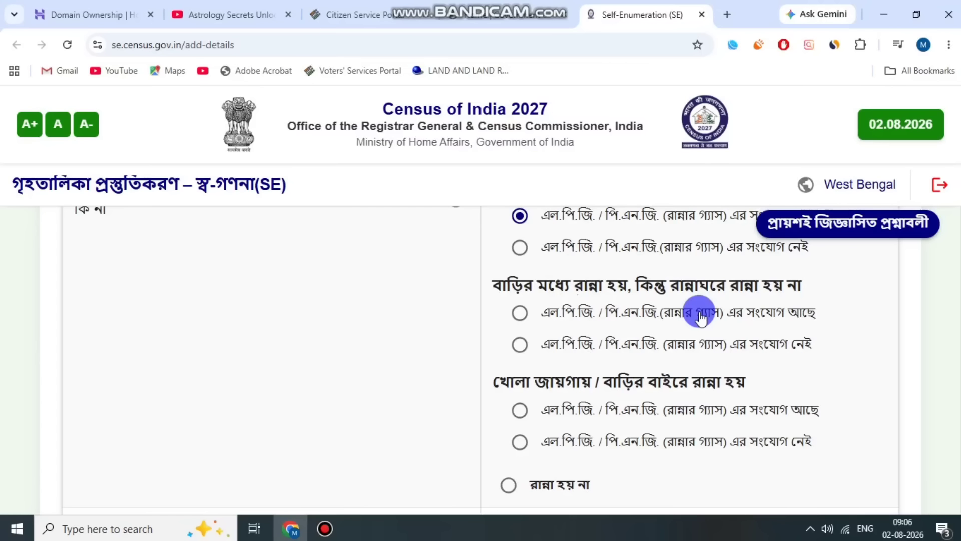
scroll(437, 224, down, 4)
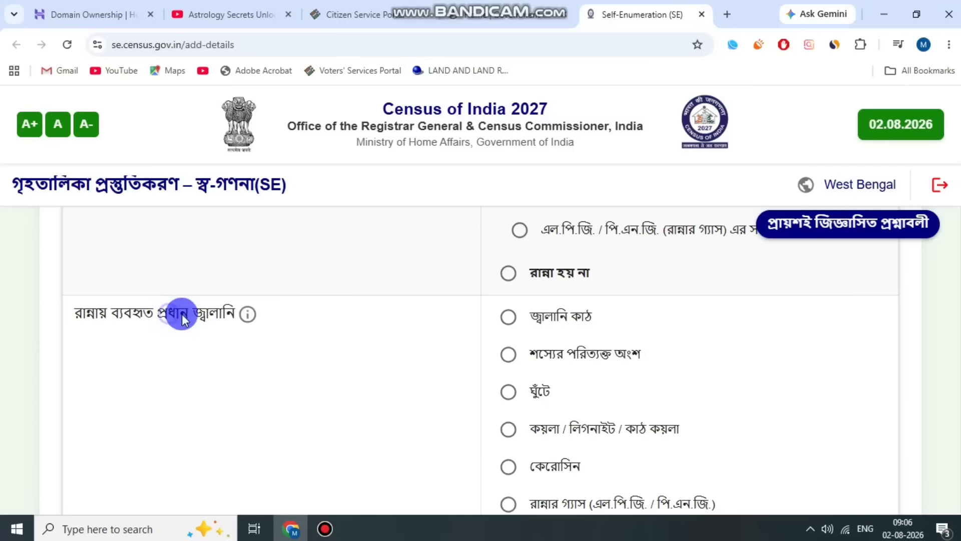
scroll(715, 351, down, 1)
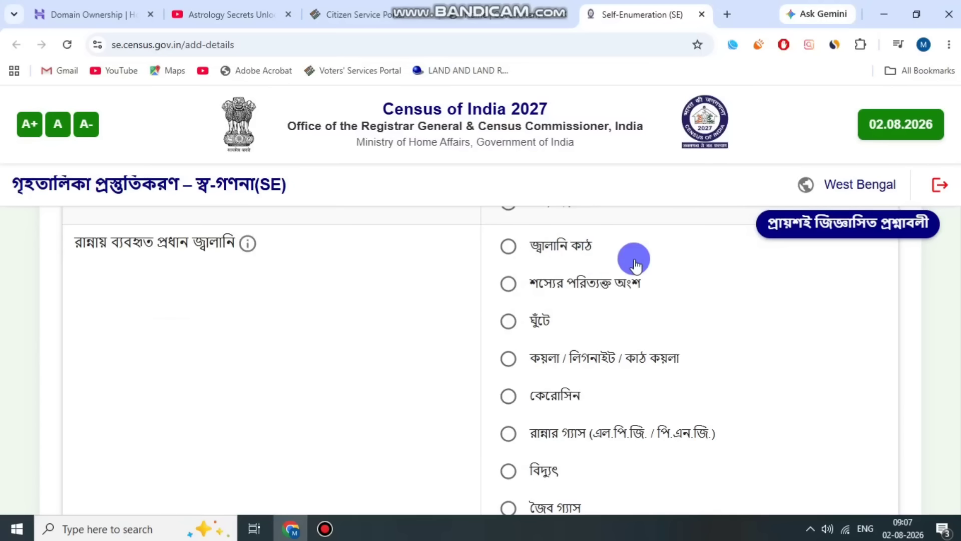
scroll(650, 332, down, 2)
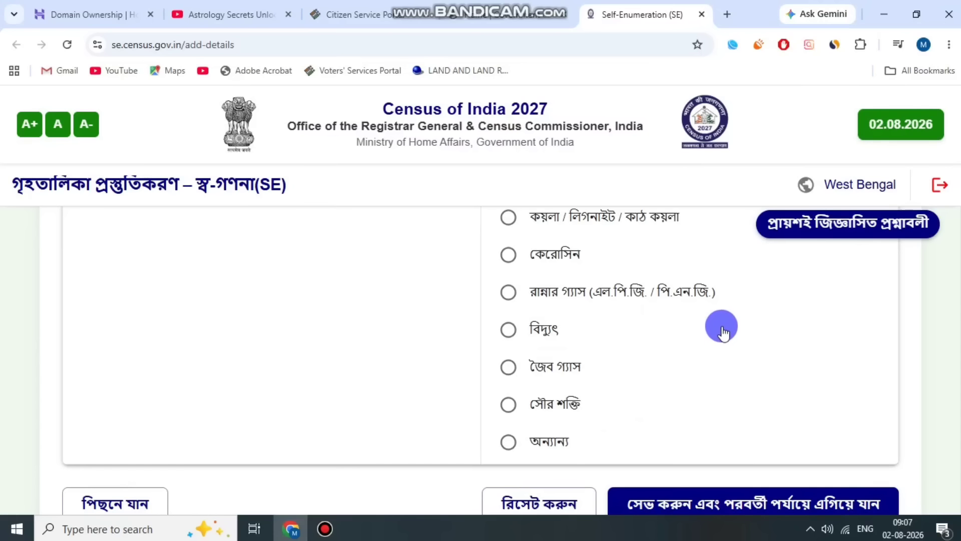
scroll(721, 363, down, 1)
scroll(720, 369, down, 1)
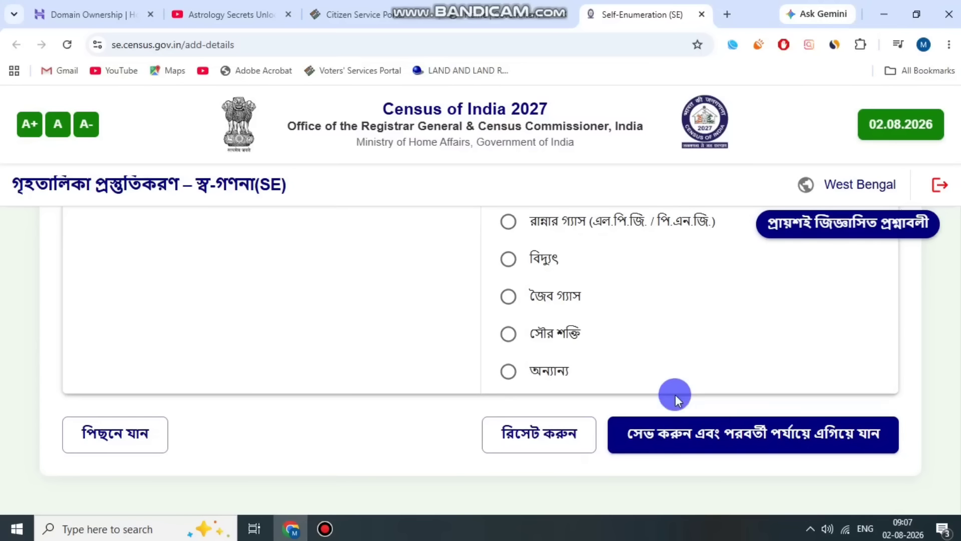
click(718, 436)
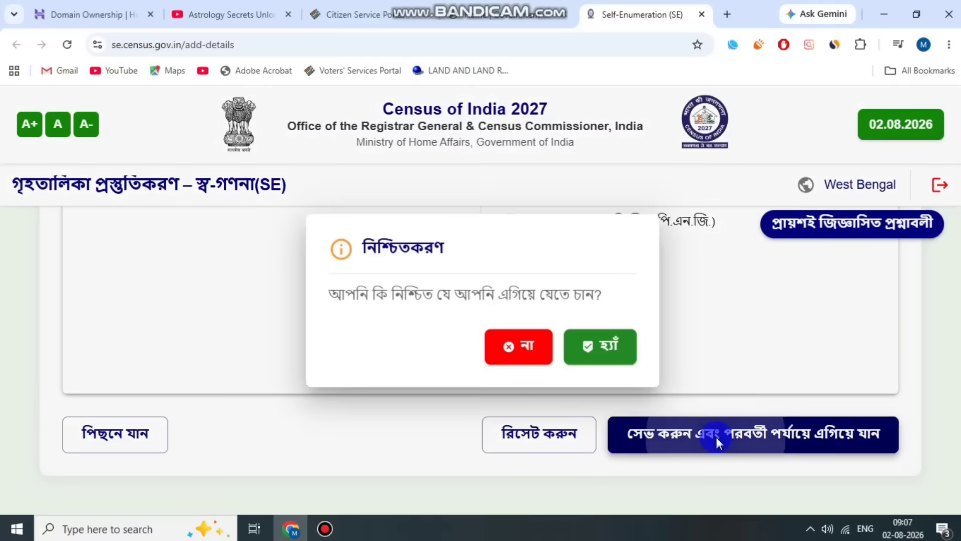
click(587, 336)
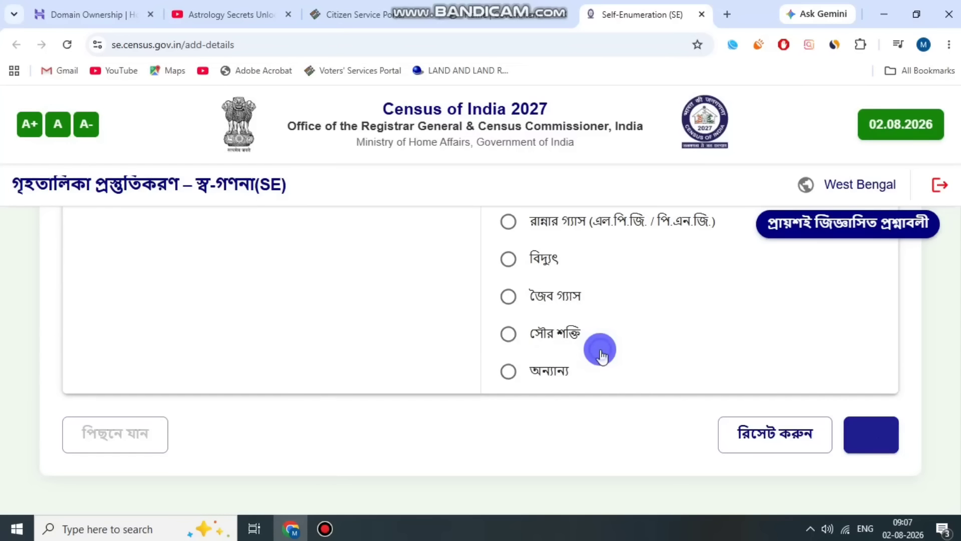
Set radio/transistor to মোবাইলে / স্মার্টফোনে (on mobile/smartphone) and answer না (no) for television.
scroll(447, 344, down, 4)
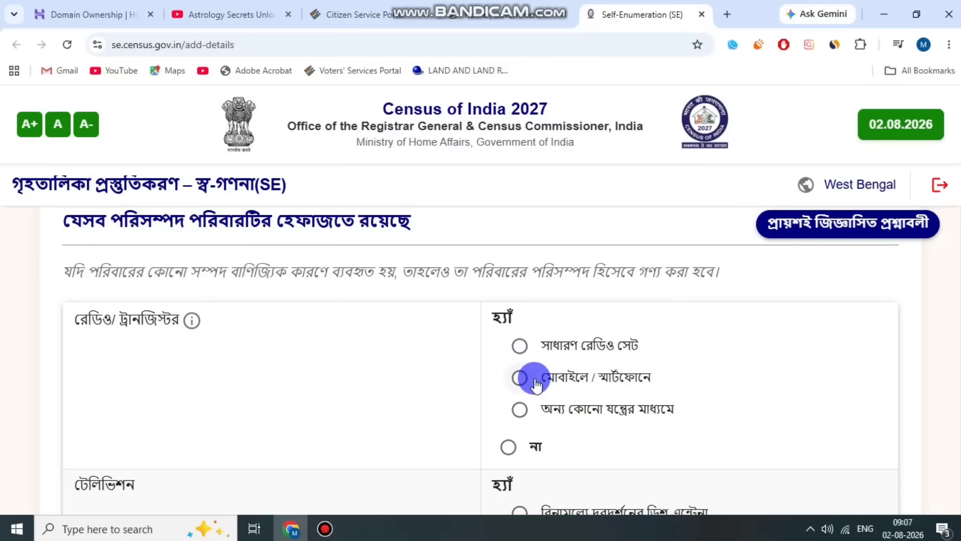
click(518, 379)
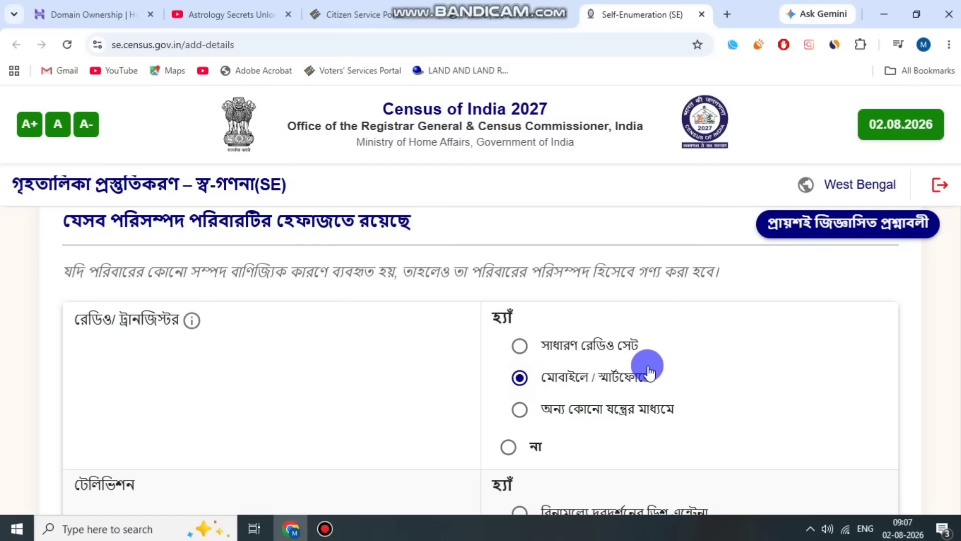
scroll(734, 392, down, 1)
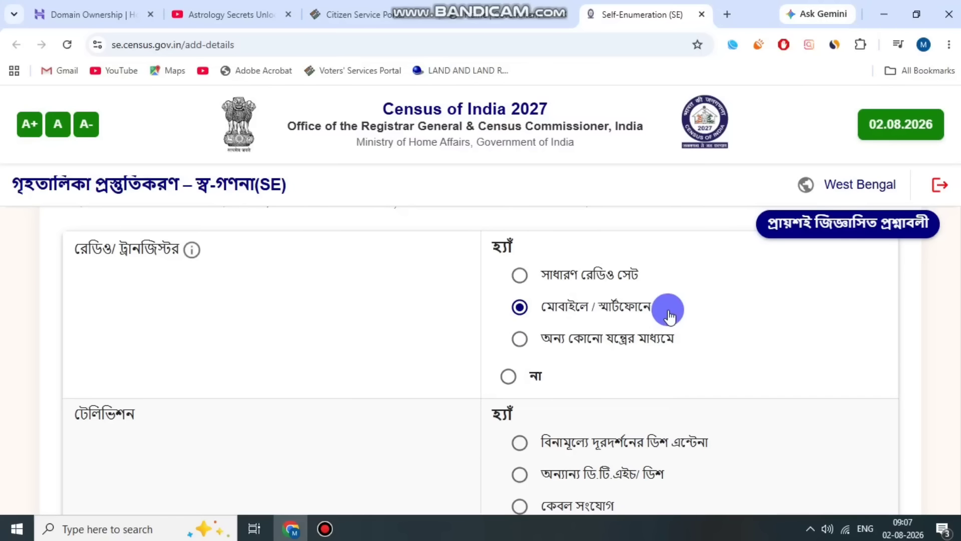
scroll(736, 336, down, 2)
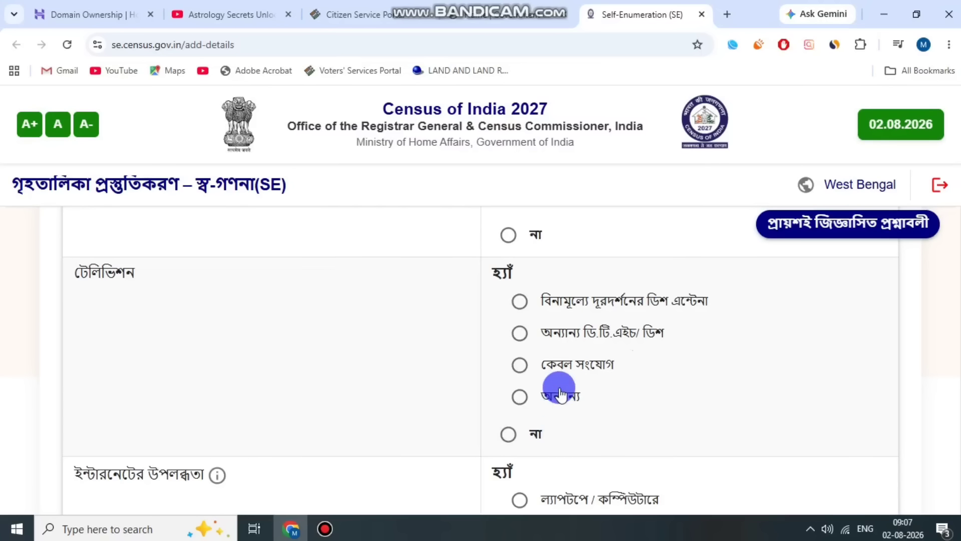
click(512, 439)
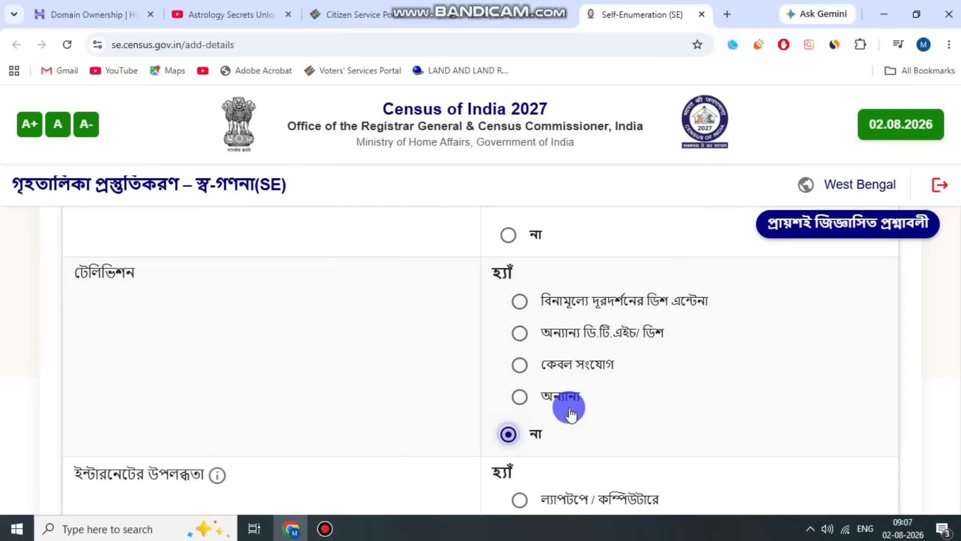
Set internet access to মোবাইলে / স্মার্টফোনে (on mobile/smartphone) and answer না (no) for laptop/computer.
scroll(559, 335, down, 3)
scroll(576, 332, down, 2)
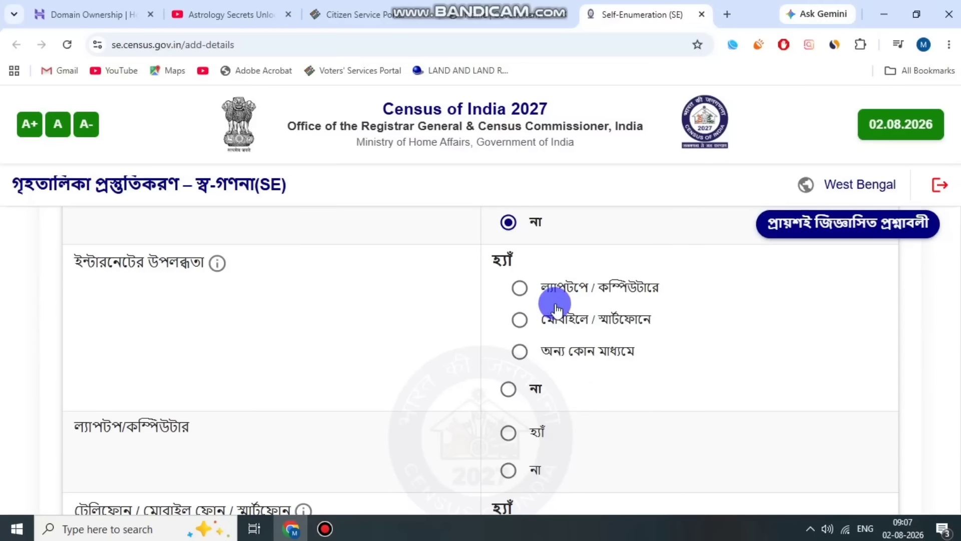
click(519, 320)
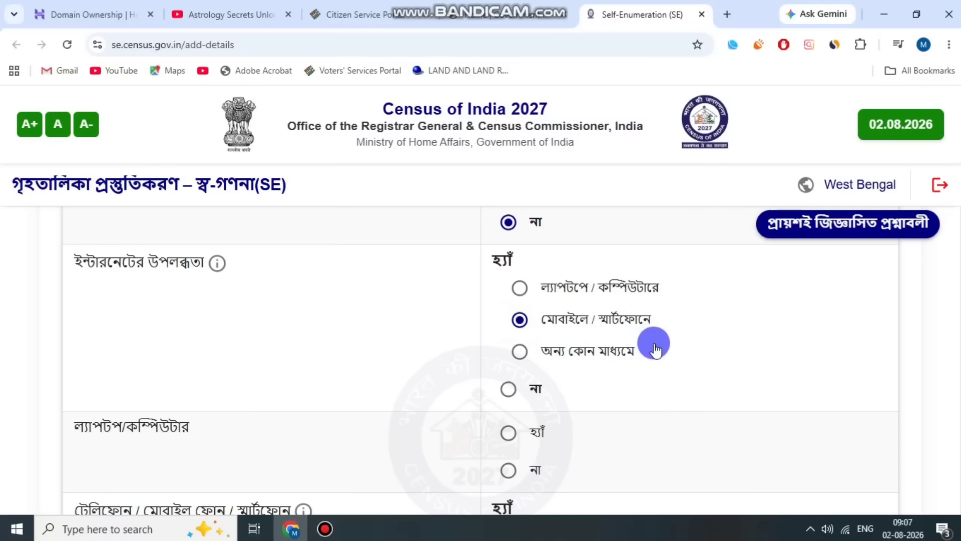
scroll(655, 346, down, 3)
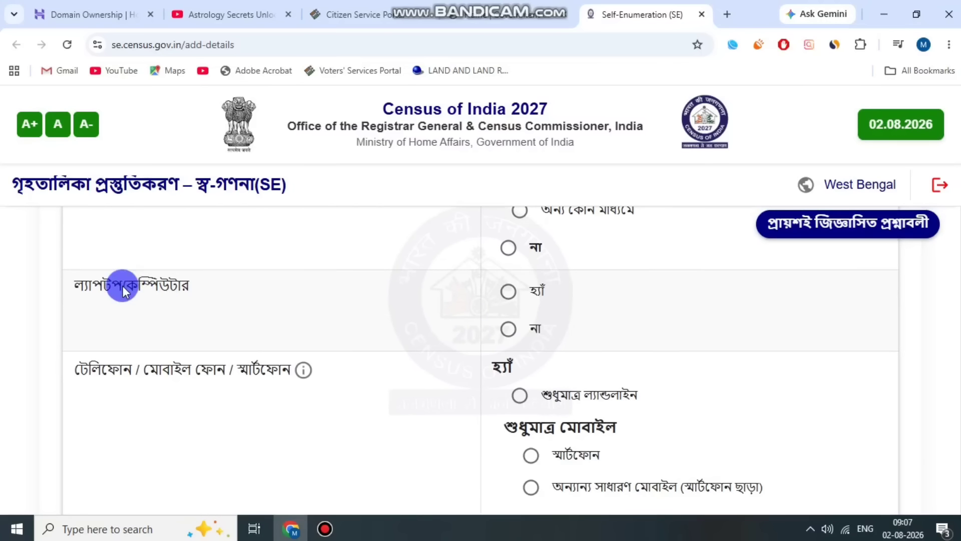
click(211, 278)
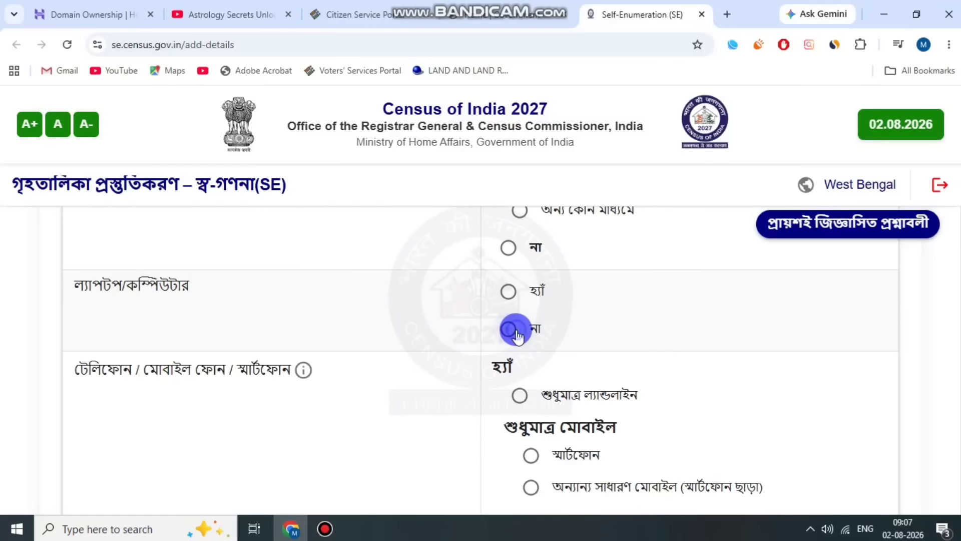
click(514, 331)
Set telephone/mobile to স্মার্টফোন (smartphone) under শুধুমাত্র মোবাইল (mobile only), and the bicycle/scooter/motorcycle answer to সাইকেল (bicycle).
scroll(721, 323, down, 2)
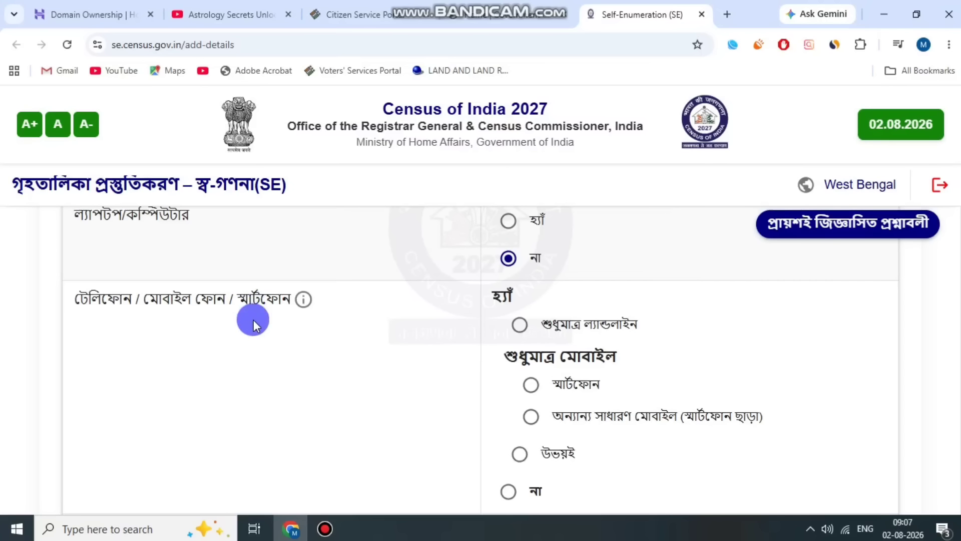
scroll(570, 376, down, 2)
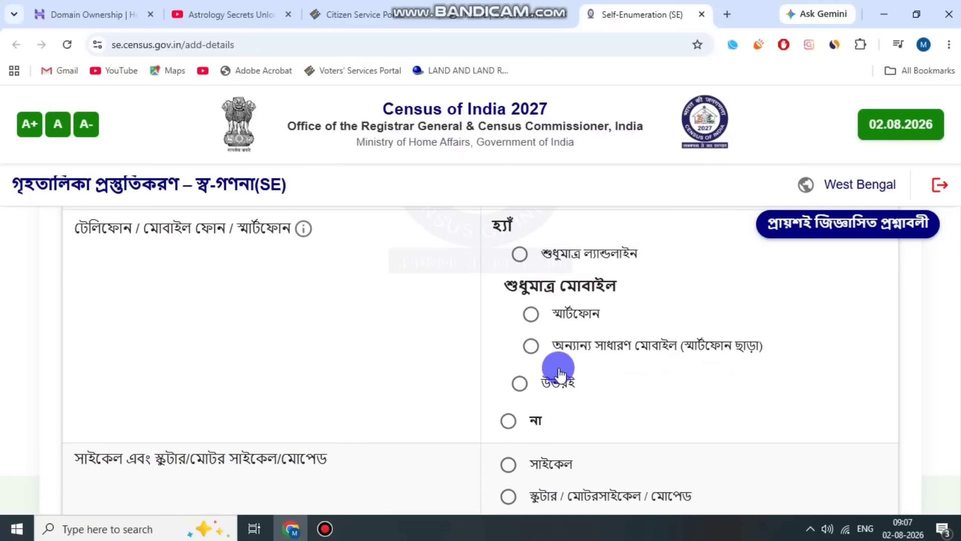
click(553, 319)
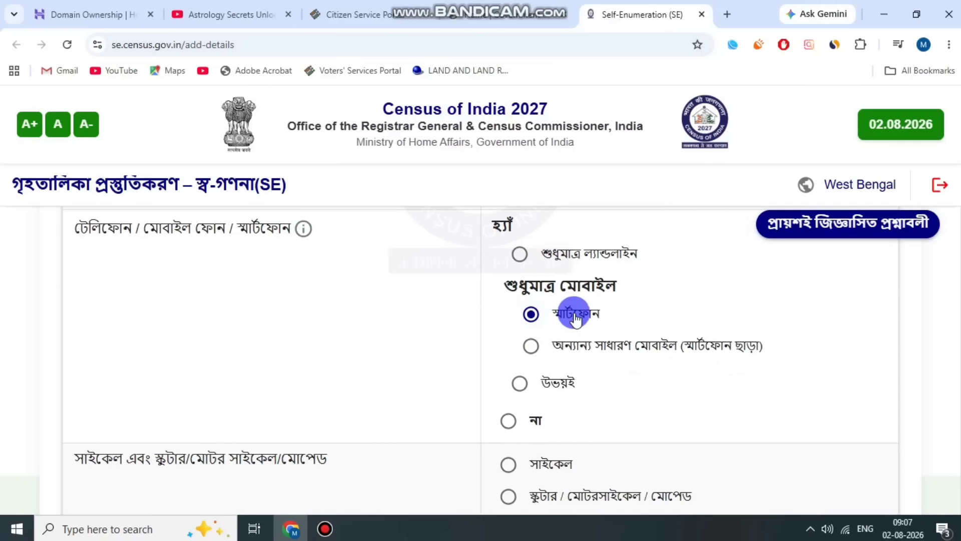
scroll(661, 315, down, 4)
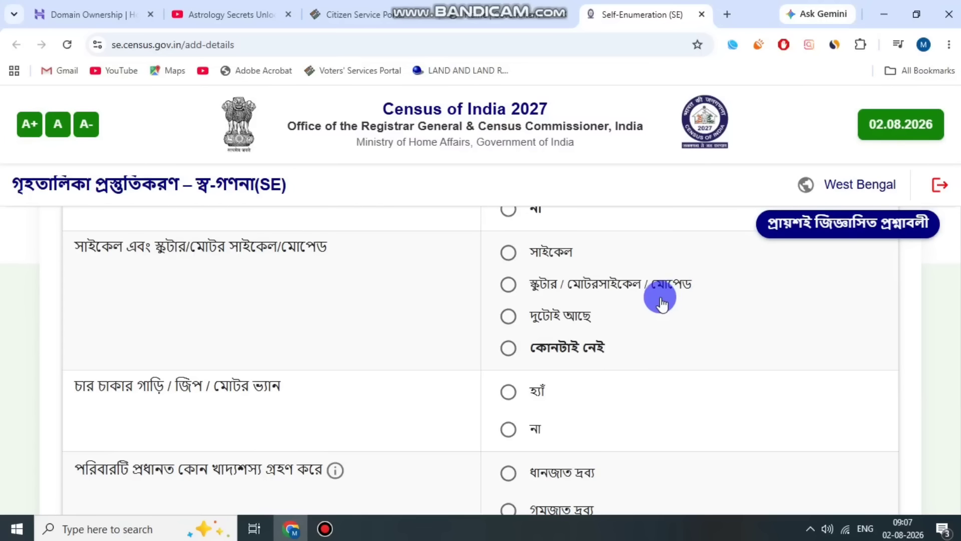
scroll(650, 300, up, 1)
click(504, 323)
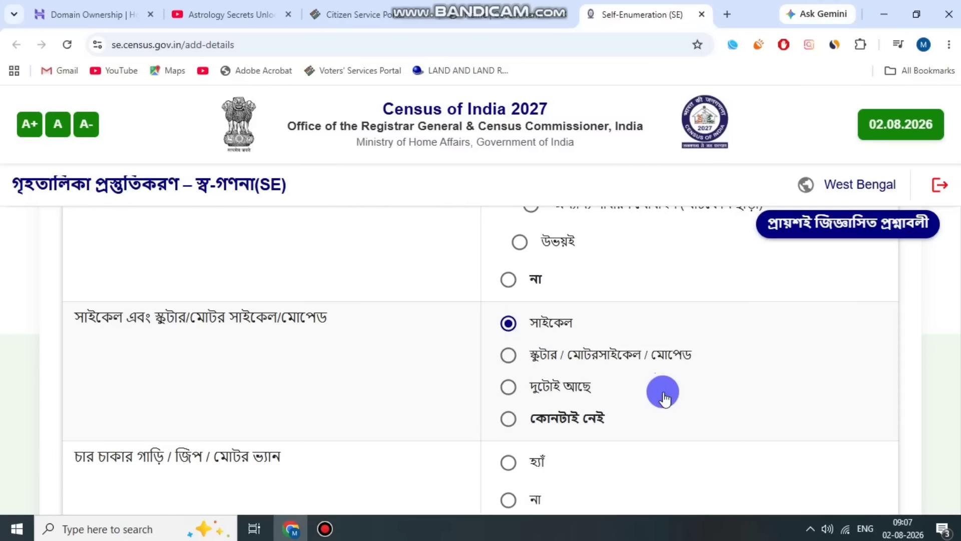
Answer না (no) for four-wheeler/jeep/van and set the household's main cereal to ধানজাত দ্রব্য (rice products).
scroll(656, 391, down, 1)
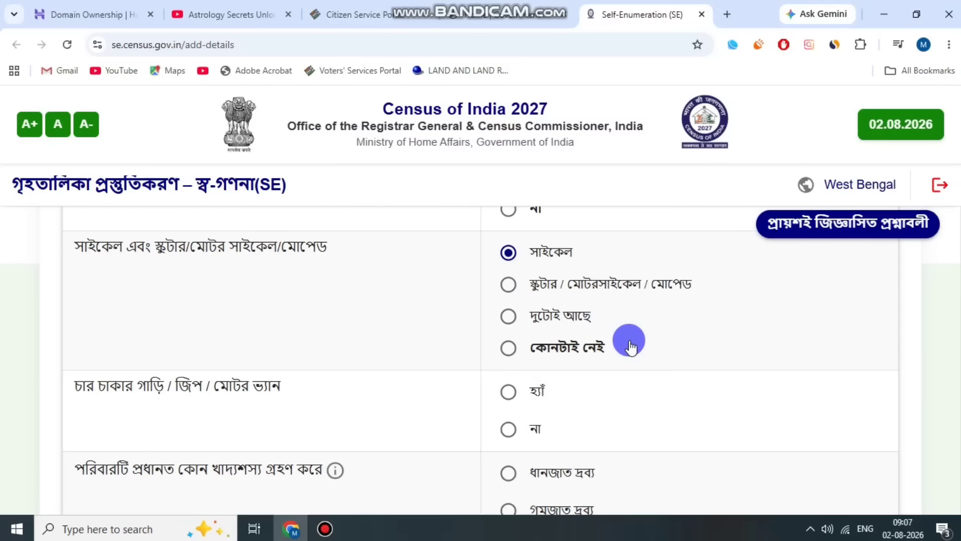
scroll(648, 351, down, 1)
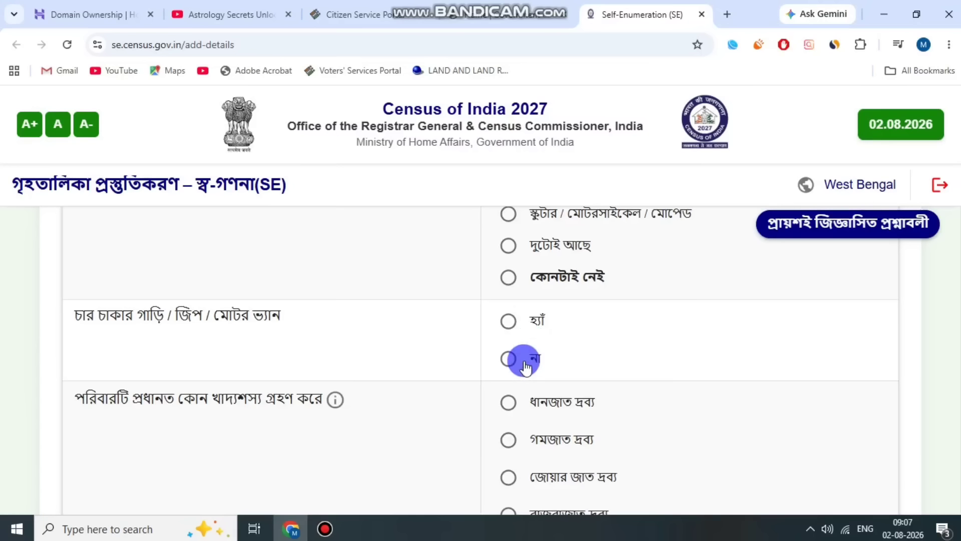
click(508, 358)
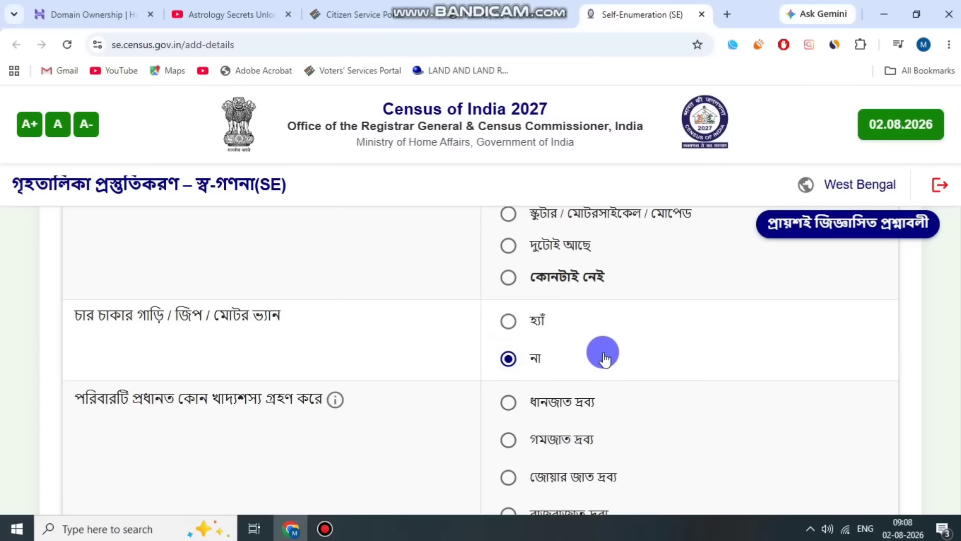
scroll(600, 355, down, 1)
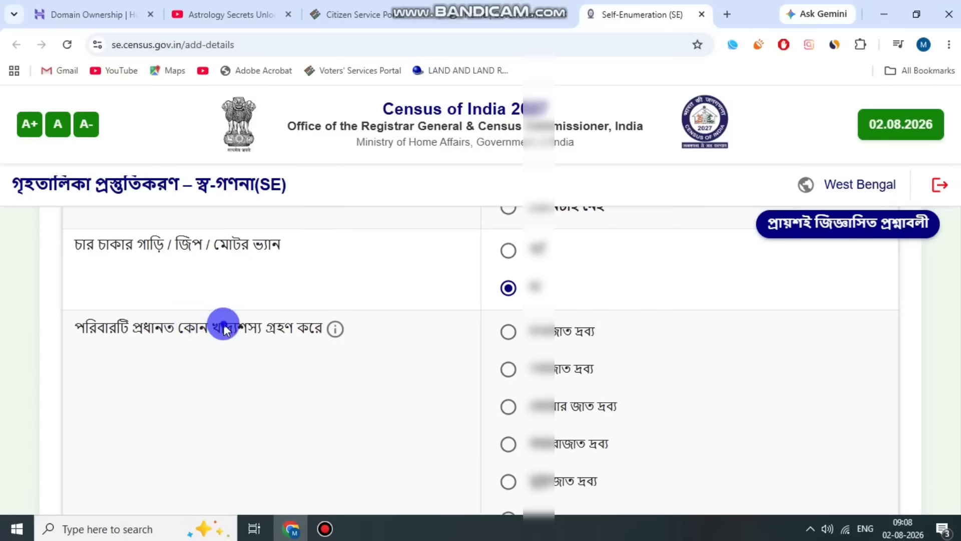
click(508, 331)
Save the household assets page with the prefilled mobile number and confirm proceeding to the preview.
scroll(641, 345, down, 1)
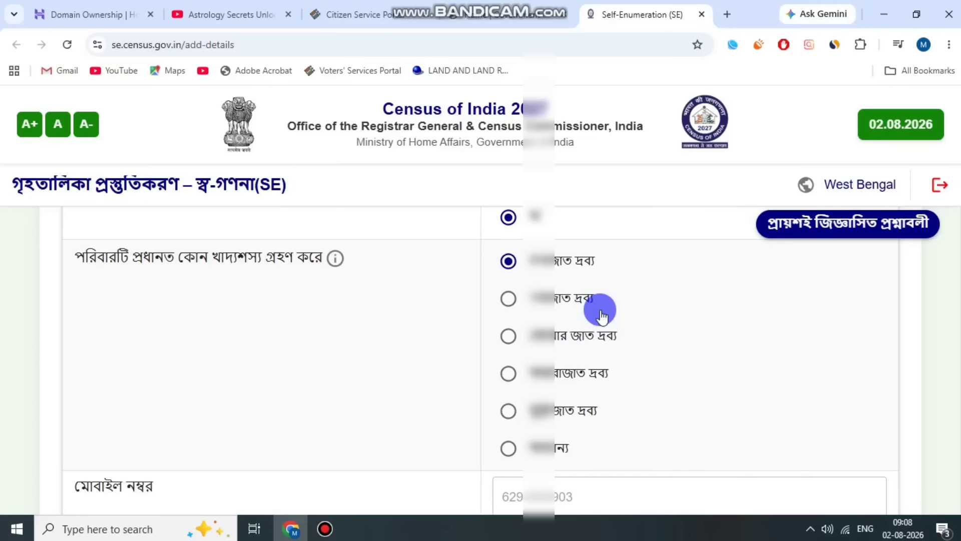
scroll(623, 317, down, 2)
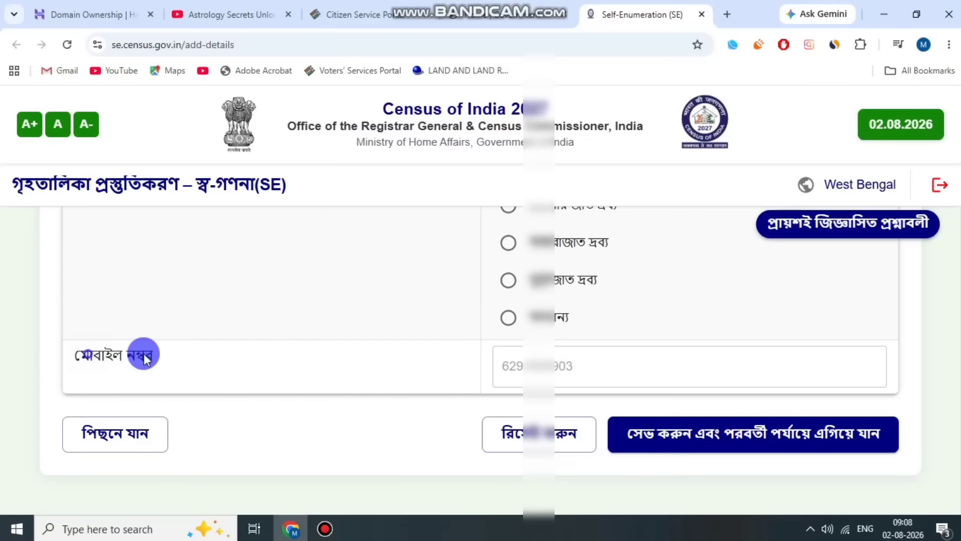
click(181, 353)
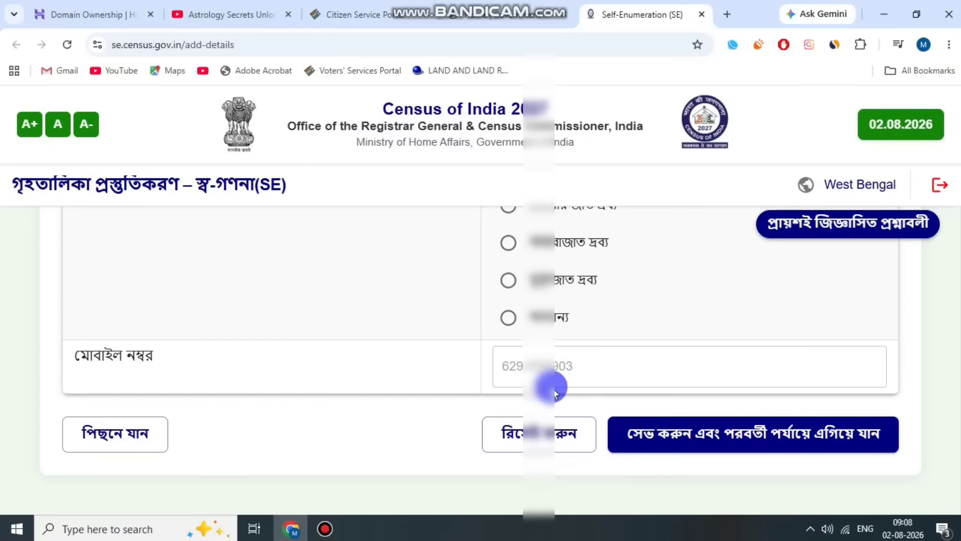
click(744, 436)
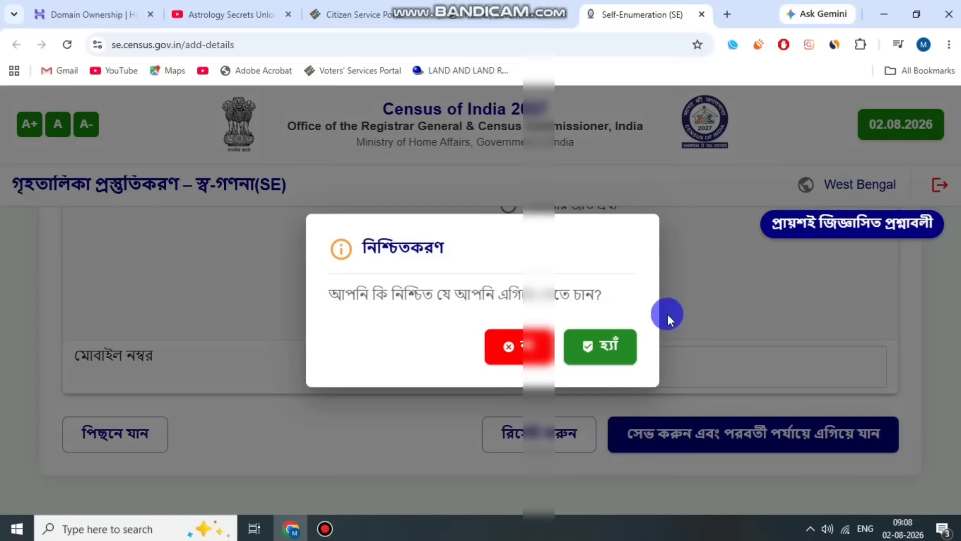
drag(415, 298, 526, 290)
click(587, 304)
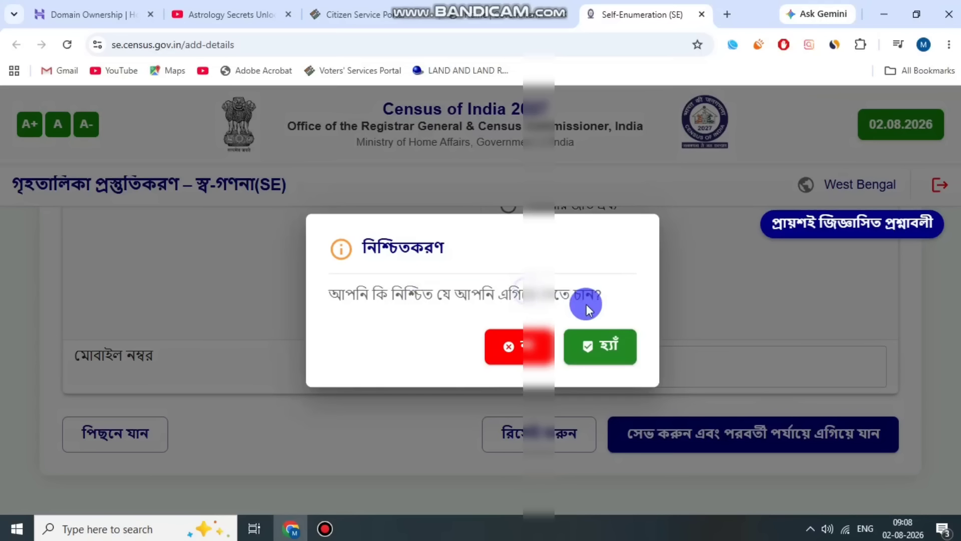
click(620, 351)
Review the preview of the submitted details, from the location and census house through the head of household, assets and mobile number.
click(790, 376)
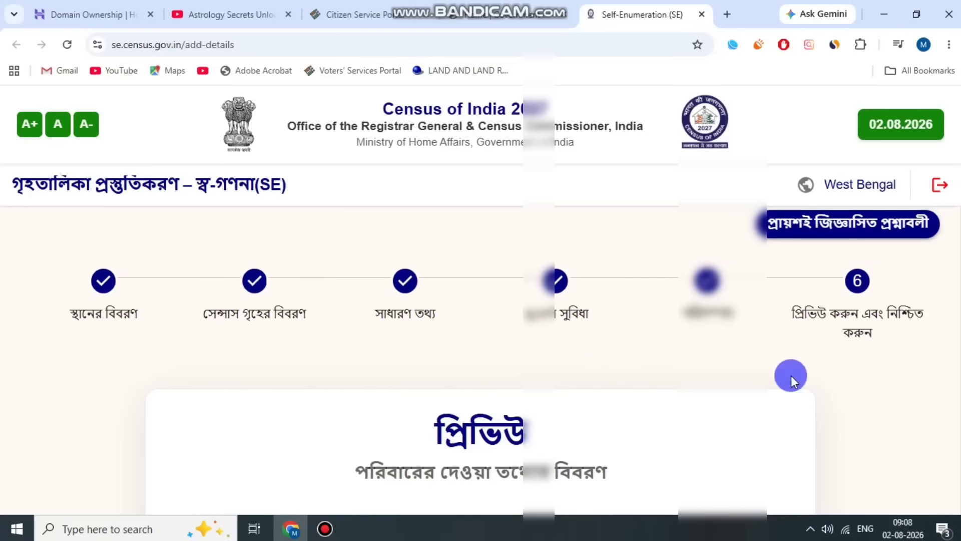
scroll(603, 357, down, 5)
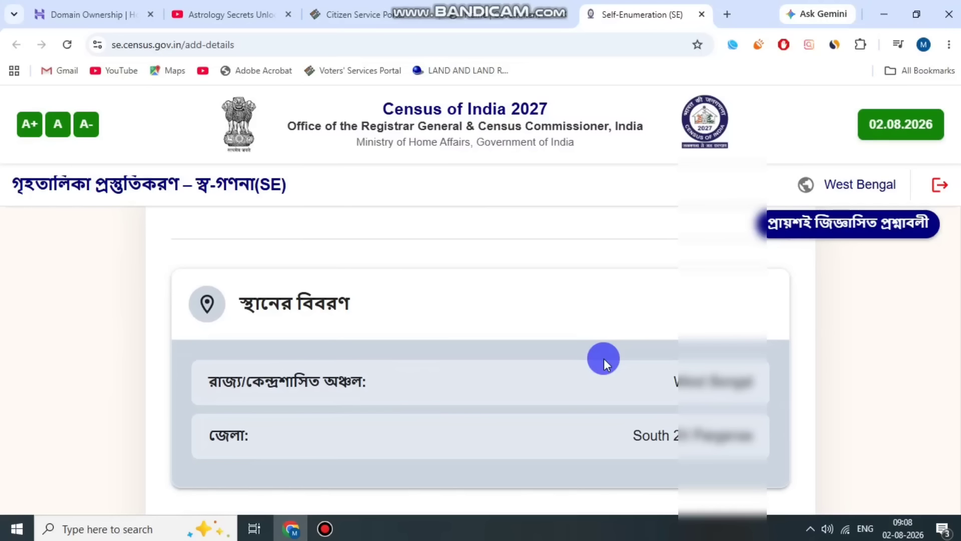
scroll(603, 358, down, 5)
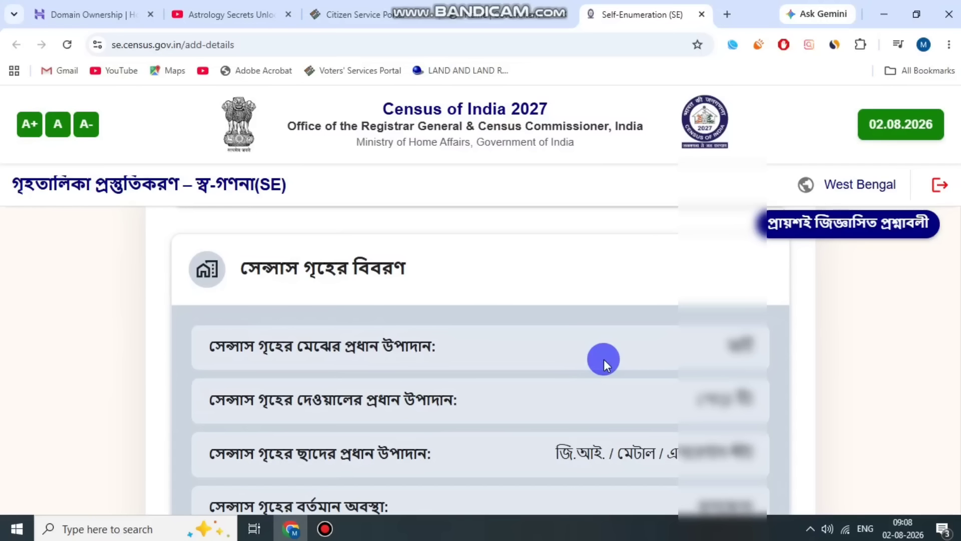
scroll(603, 359, down, 2)
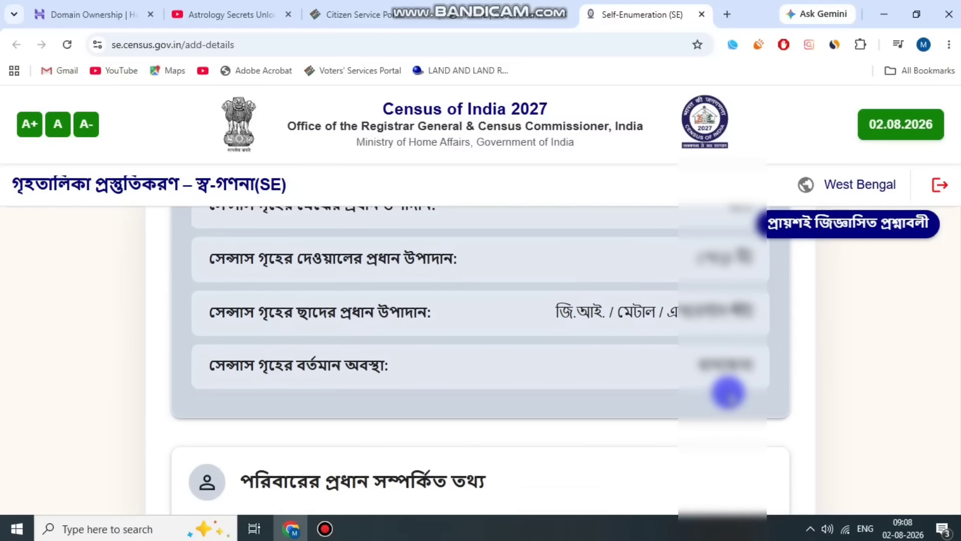
scroll(716, 395, down, 5)
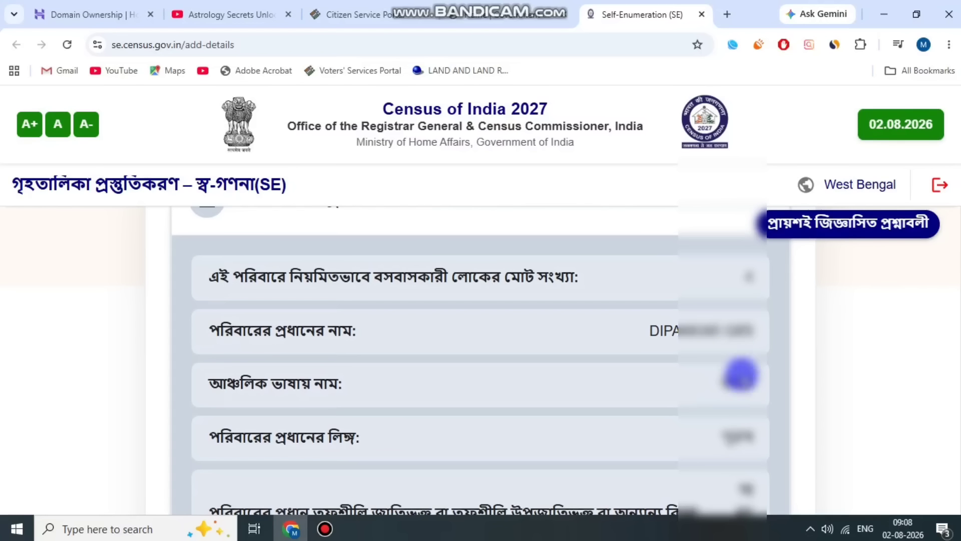
scroll(751, 404, down, 1)
scroll(750, 403, down, 2)
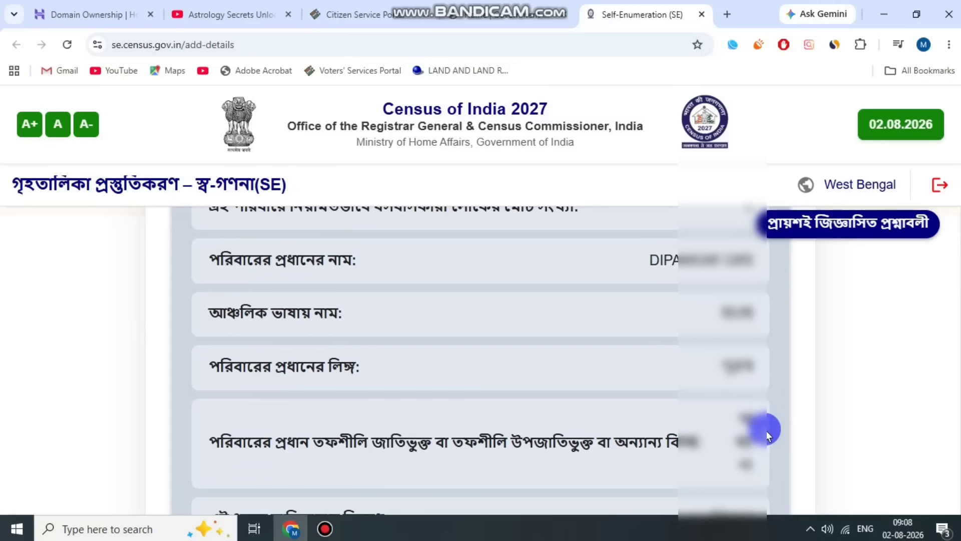
scroll(766, 428, down, 1)
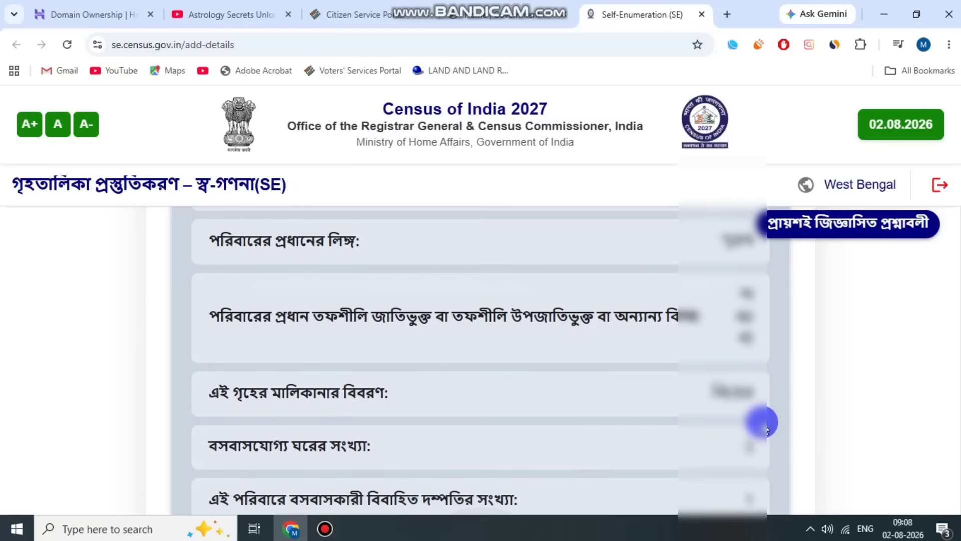
scroll(750, 402, down, 1)
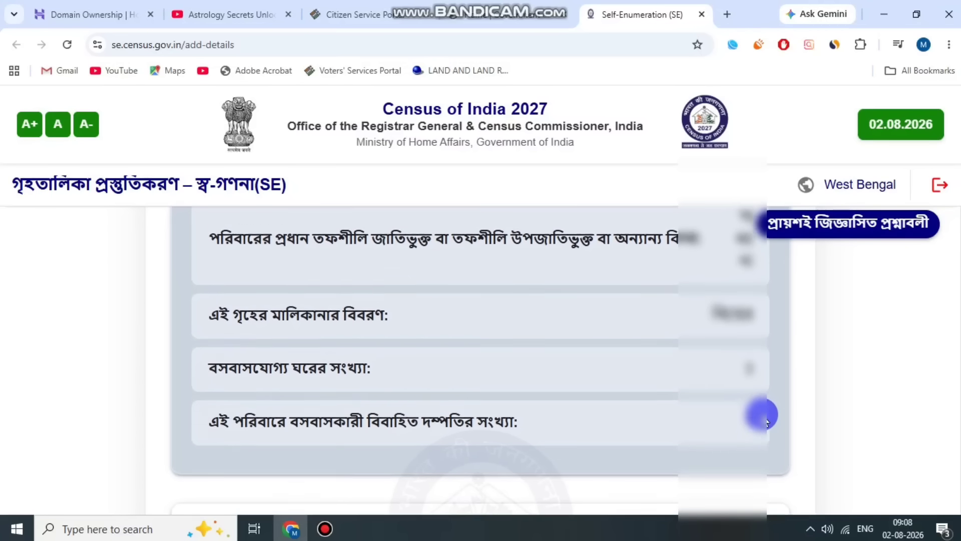
scroll(748, 388, down, 5)
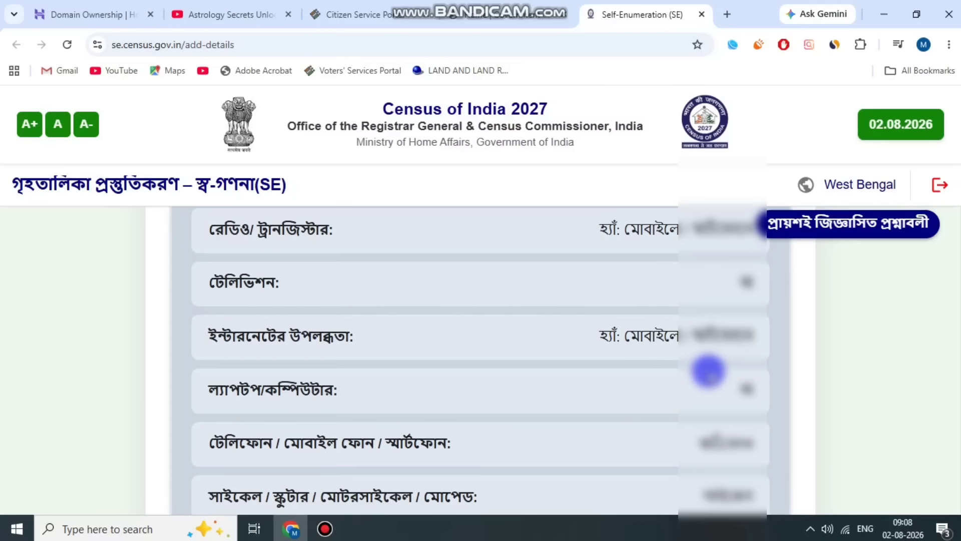
scroll(708, 371, down, 1)
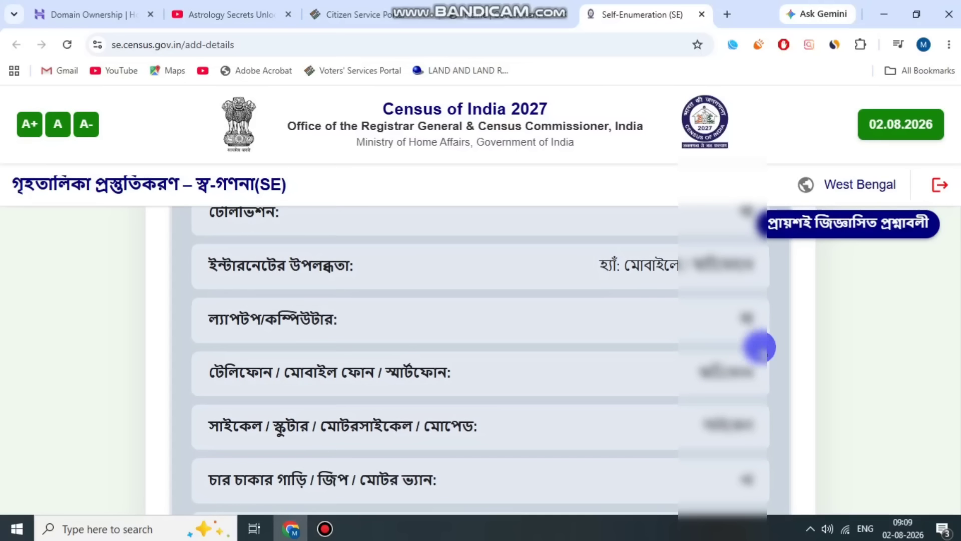
scroll(786, 418, down, 4)
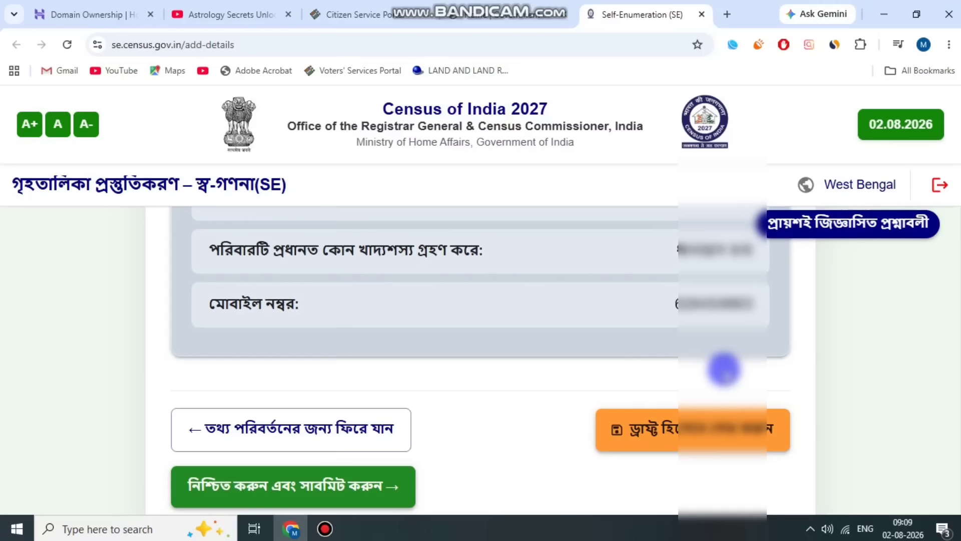
Save the previewed form as a draft, acknowledge the notice, and confirm its final submission with হ্যাঁ (yes).
click(672, 436)
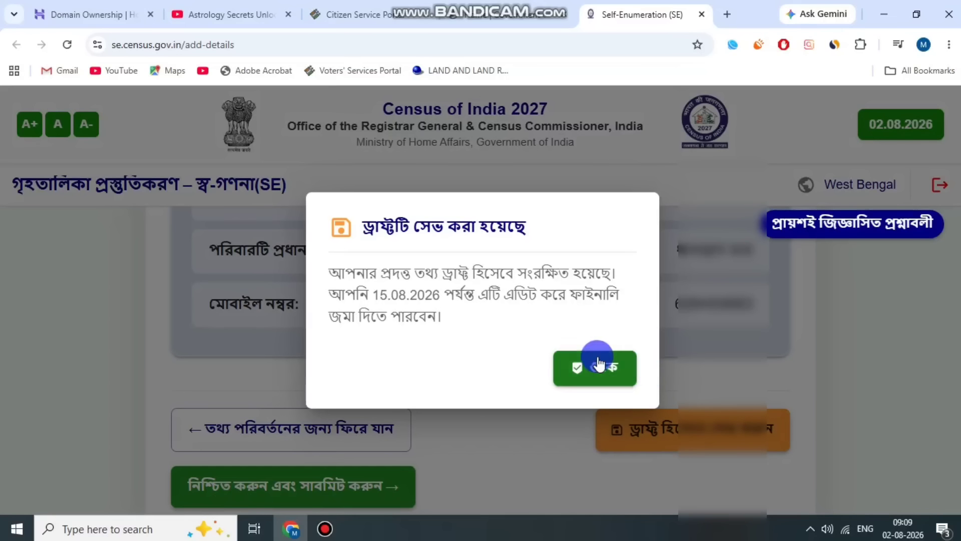
click(599, 364)
scroll(450, 395, down, 1)
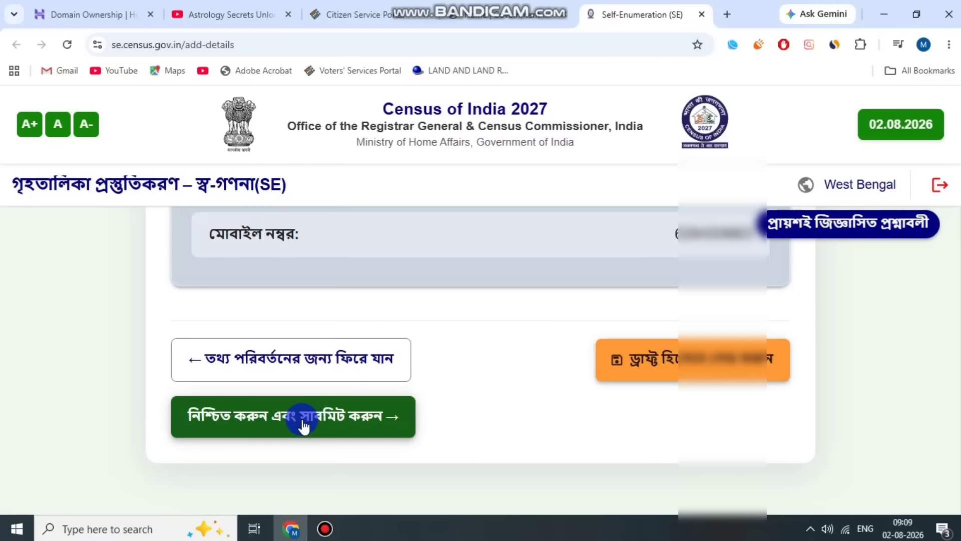
click(304, 424)
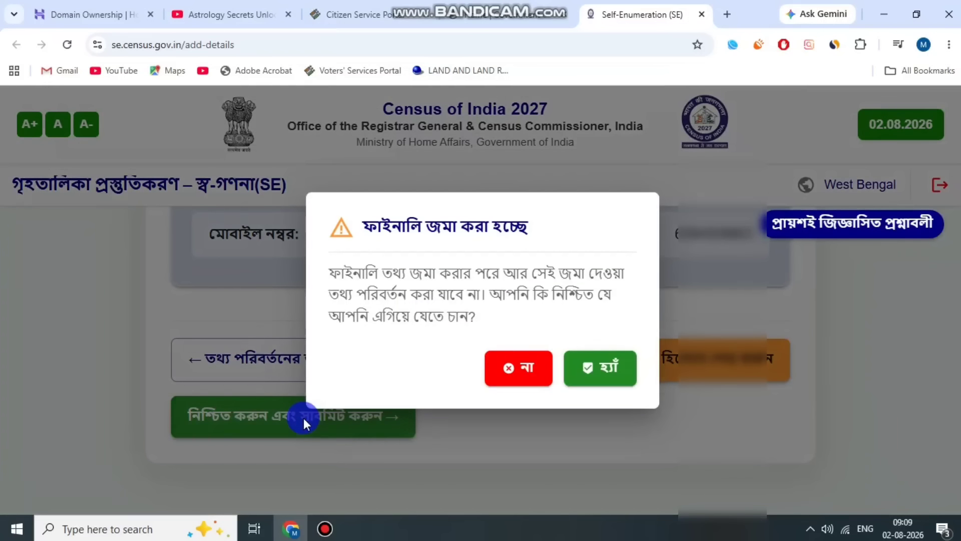
click(608, 369)
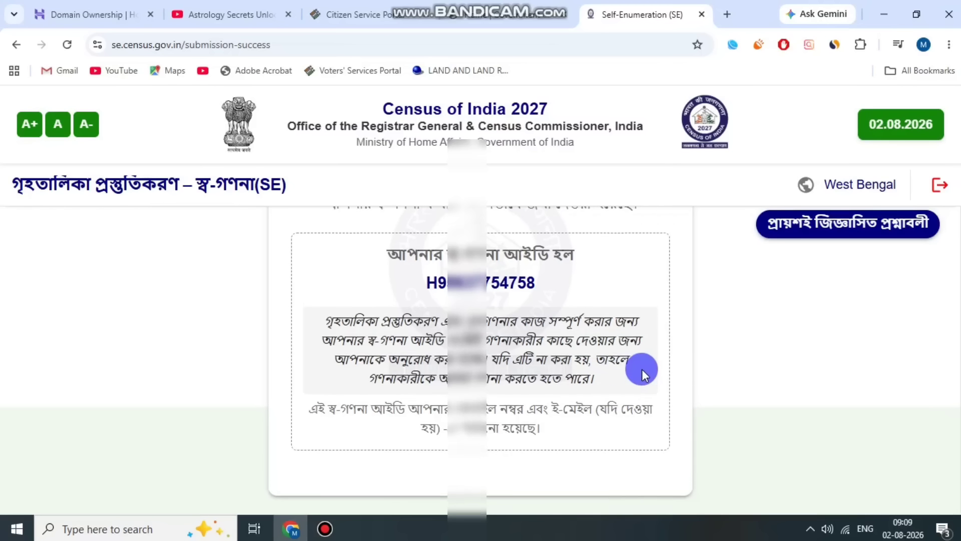
Review the submission success page with the self-enumeration ID and open the print dialog for it.
scroll(643, 369, up, 3)
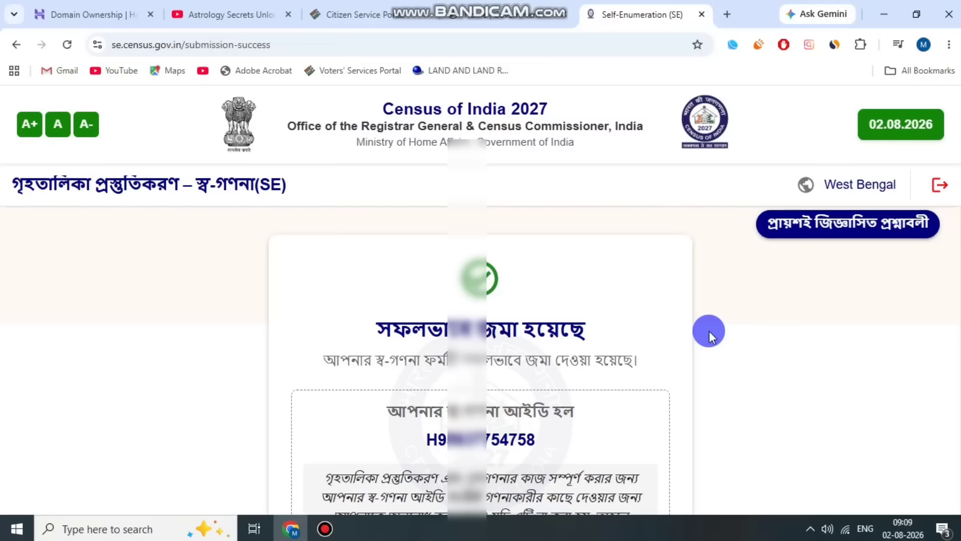
scroll(709, 331, down, 1)
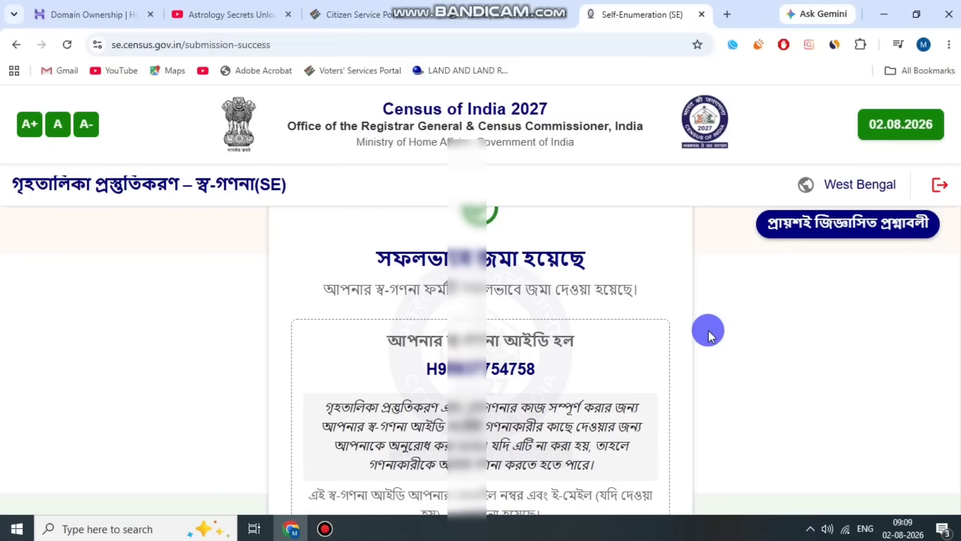
scroll(705, 330, up, 1)
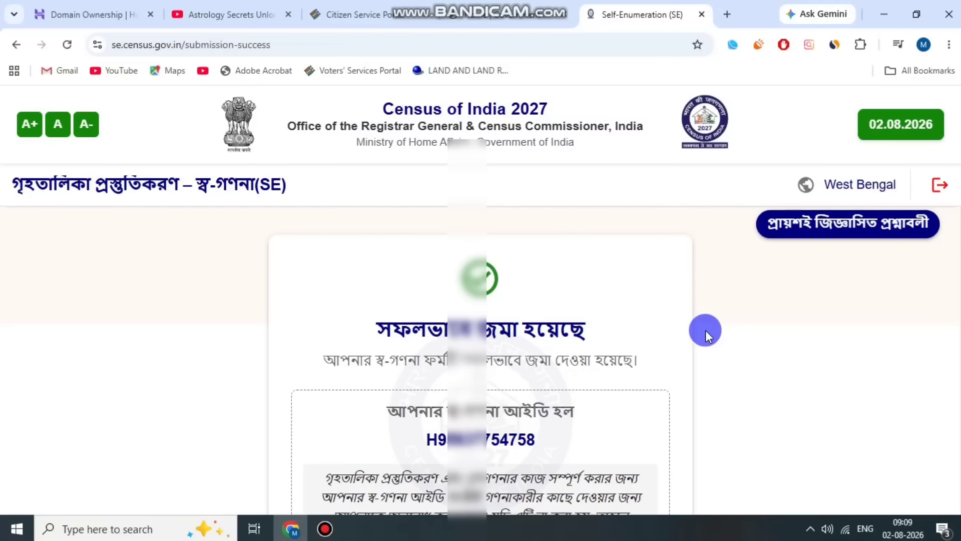
key(ctrl+p)
click(319, 533)
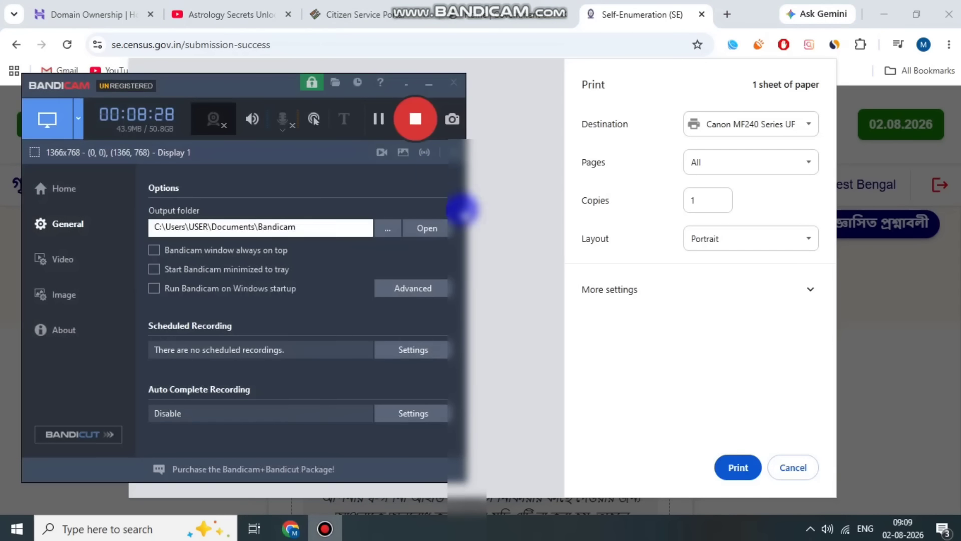
click(377, 128)
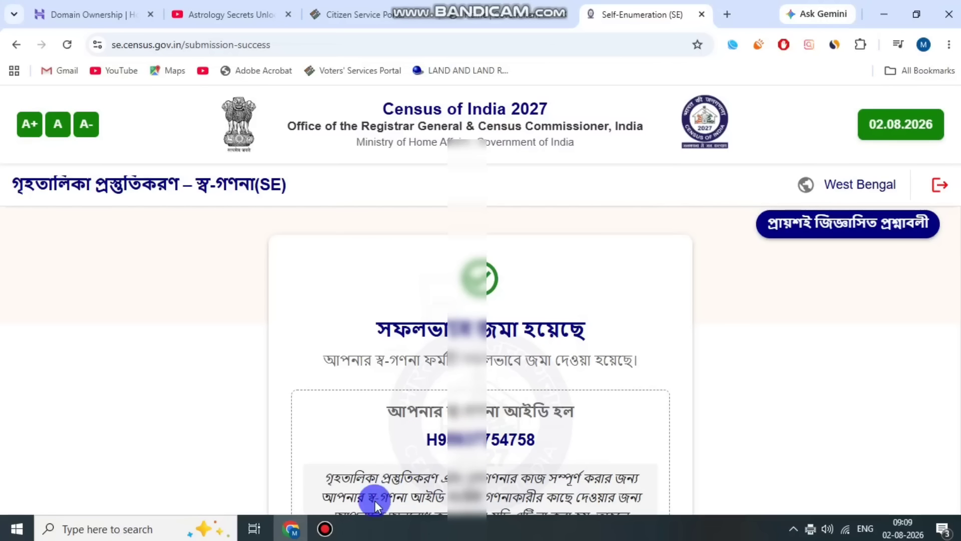
click(332, 534)
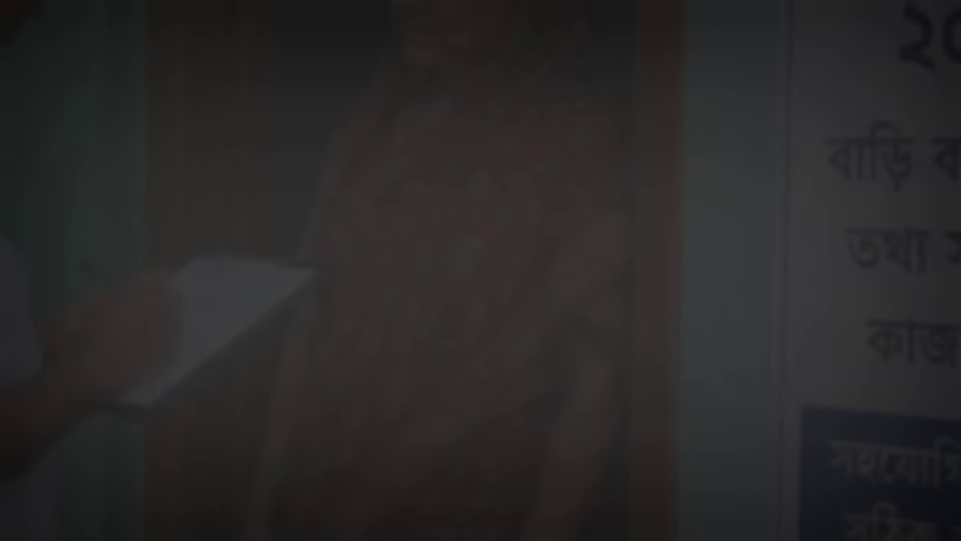